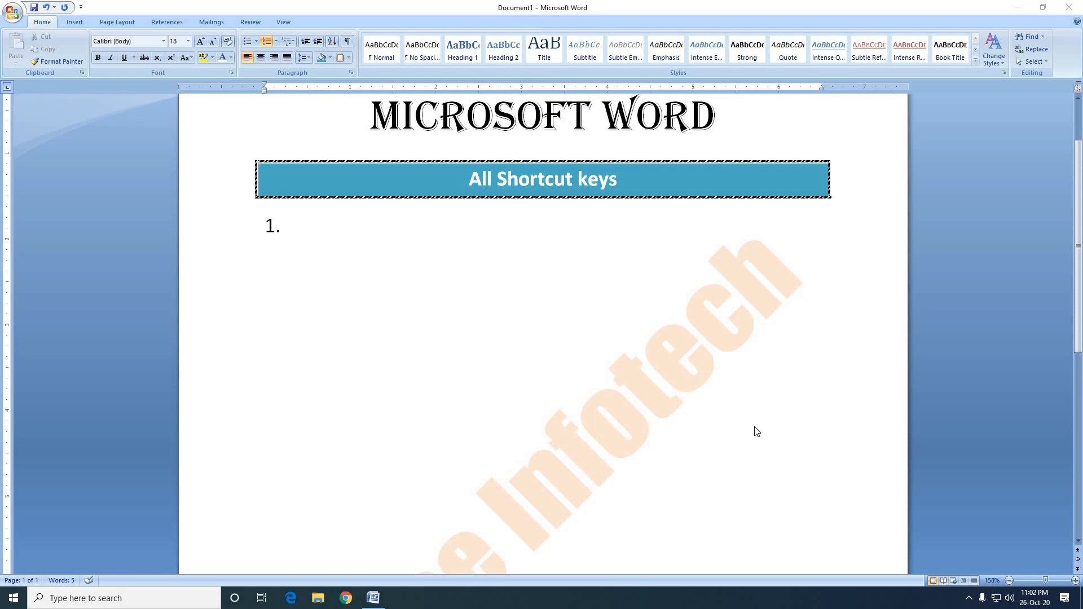
Write "Ctrl+A=Select All" as the first item of the numbered list under the "All Shortcut keys" heading.
left_click(372, 249)
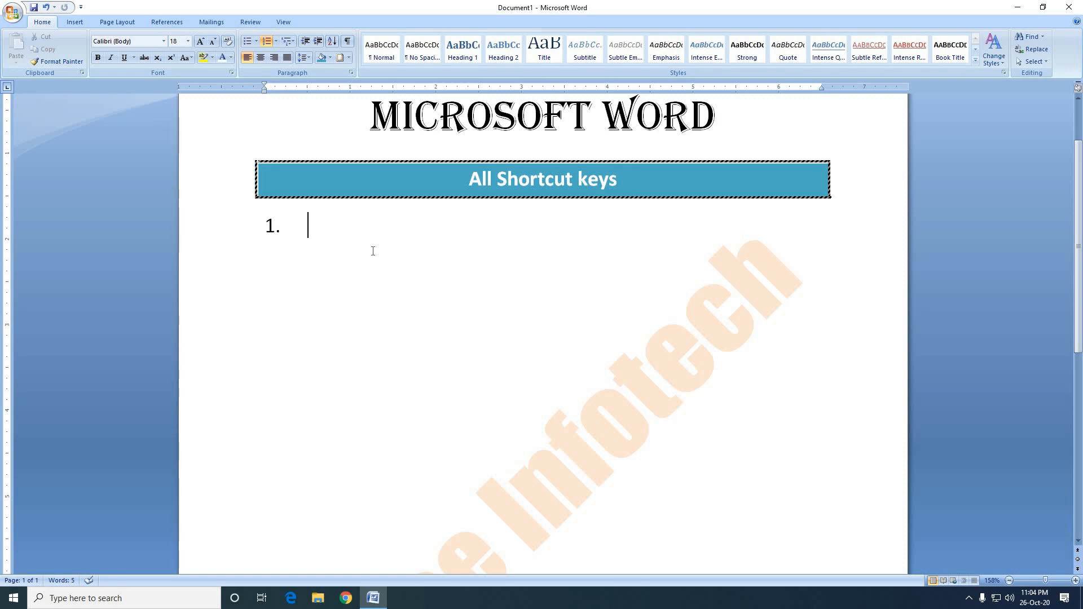
type("Ctrl+A")
type("=")
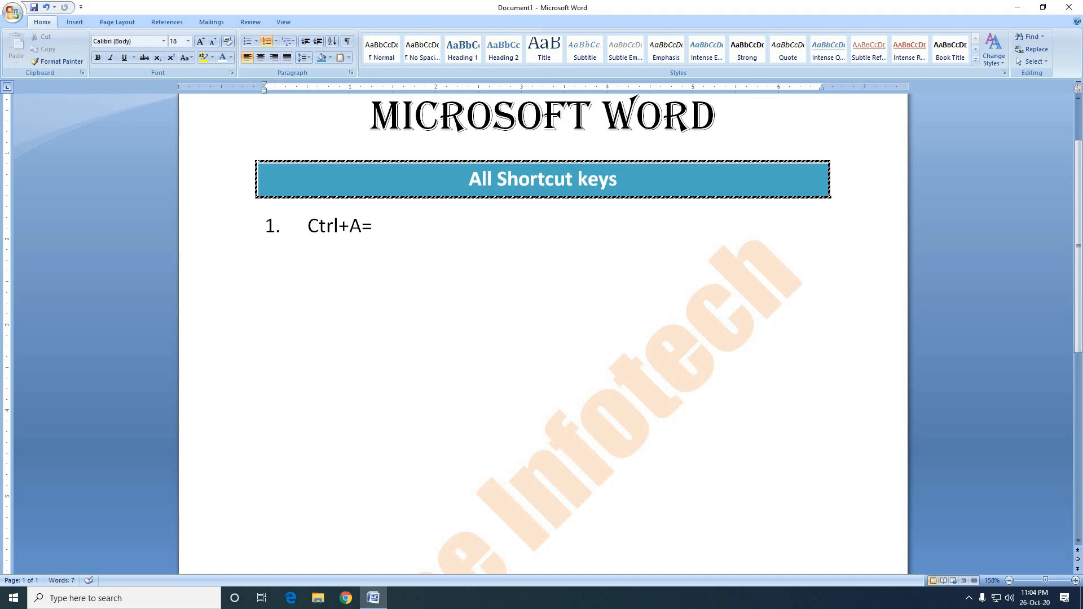
type("Selet")
key("BackSpace")
type("ct ")
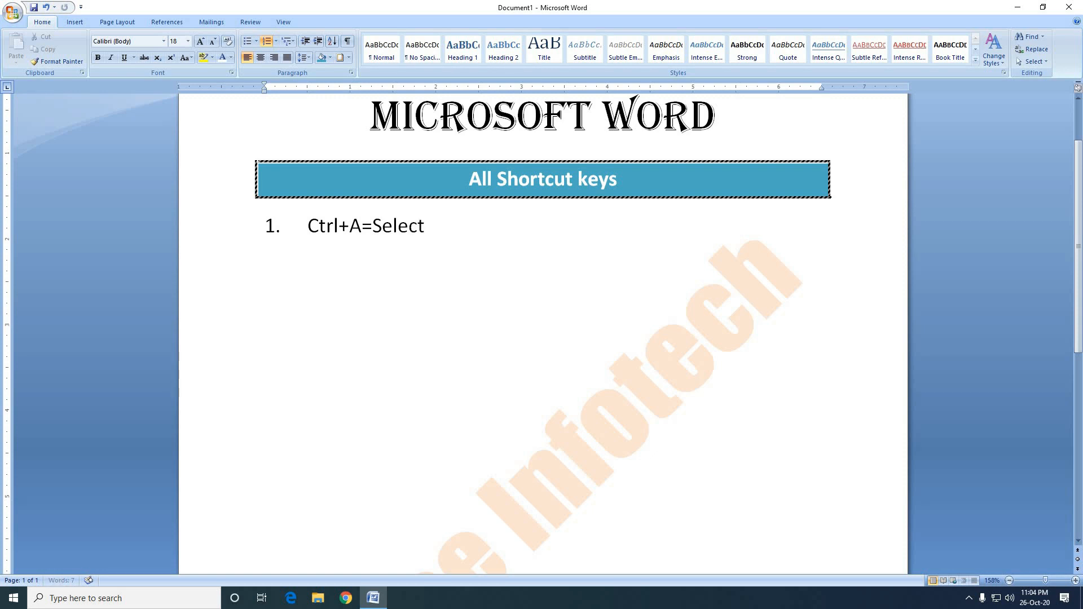
type("All")
Select the entire contents of the document.
key("ctrl+a")
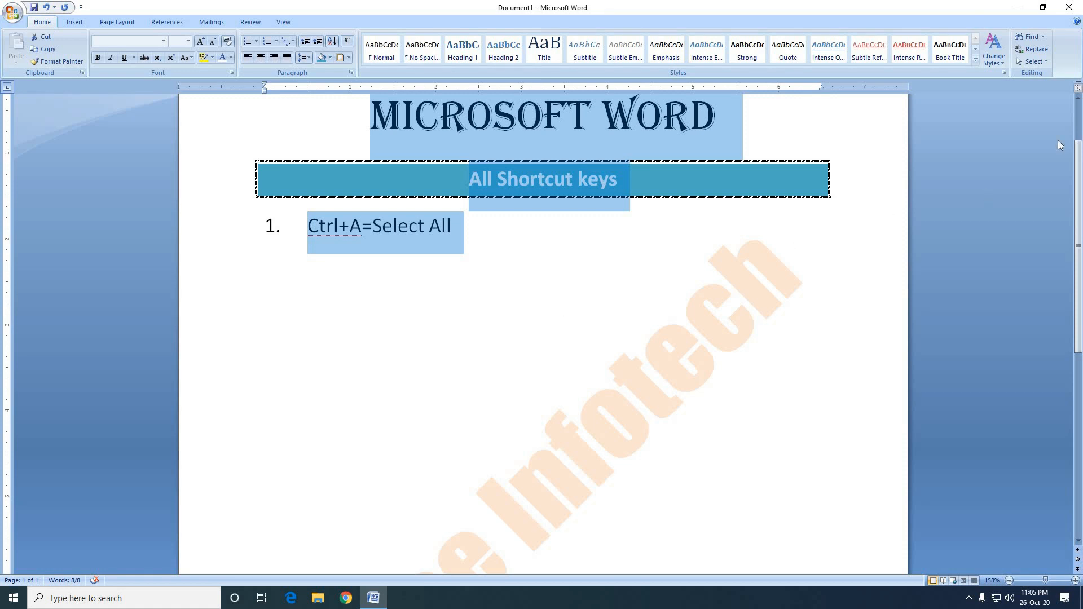
left_click(1078, 100)
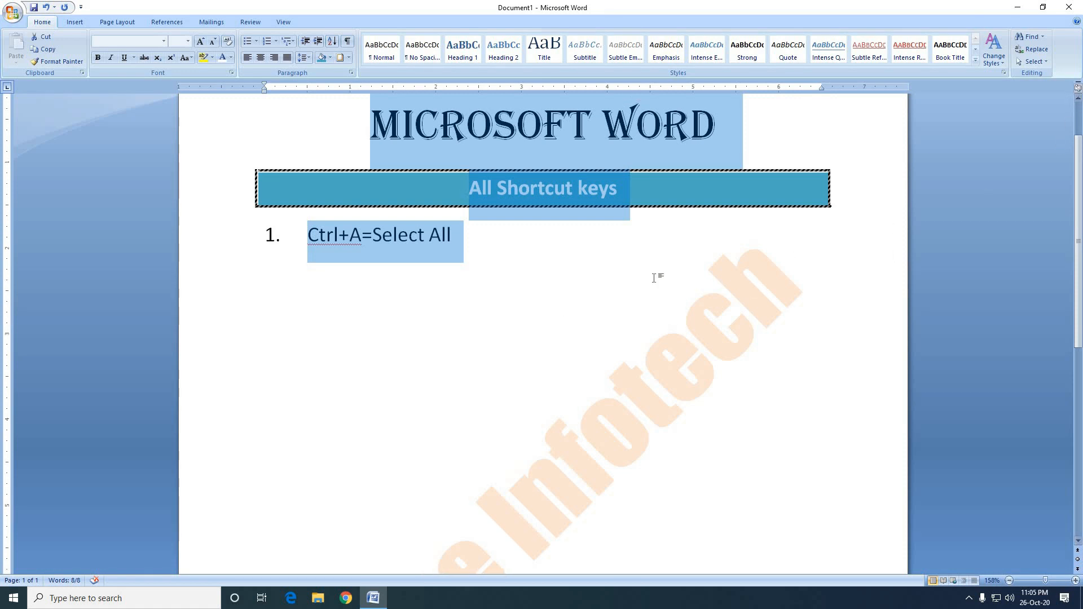
Add a second numbered list item reading "Ctrl+B=Bold" below the Select All entry.
left_click(492, 244)
key("Return")
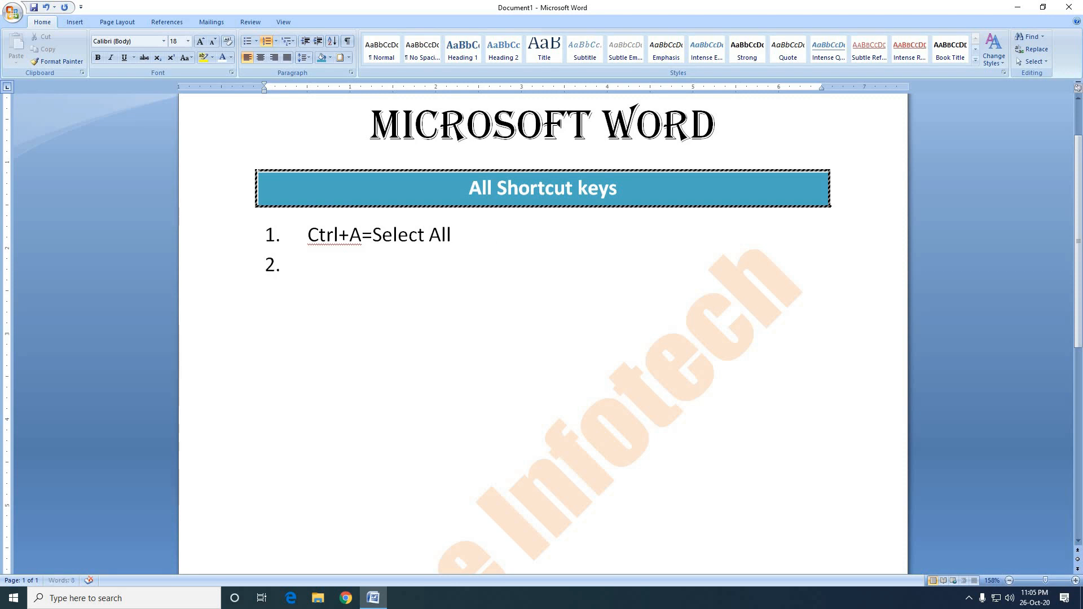
type("Ctrl+B")
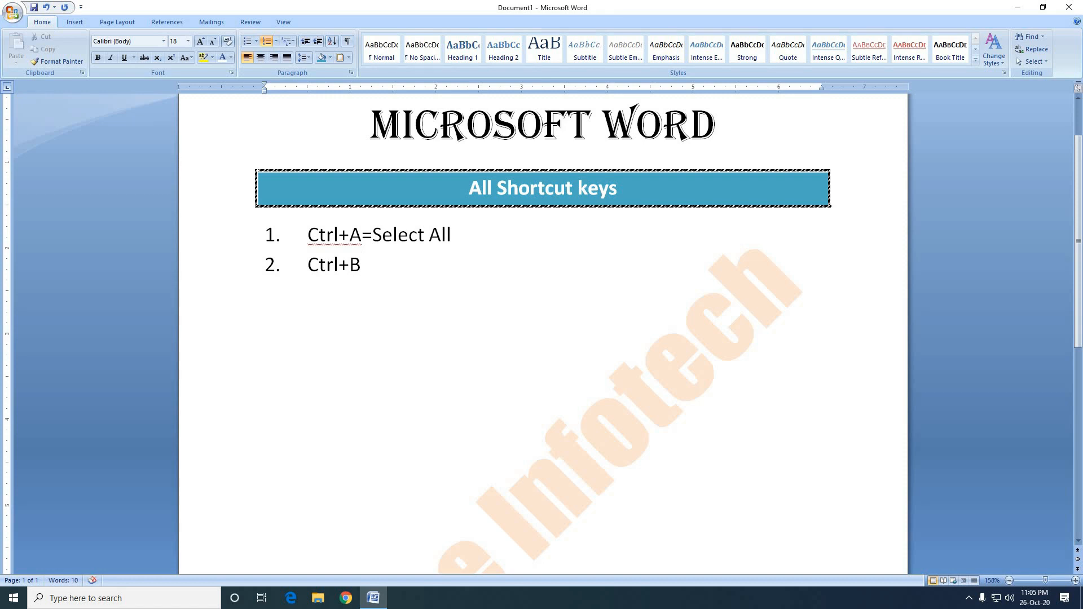
type("=")
type("Bold")
Select the word "Bold" in the second list item.
left_click_drag(410, 270, 378, 273)
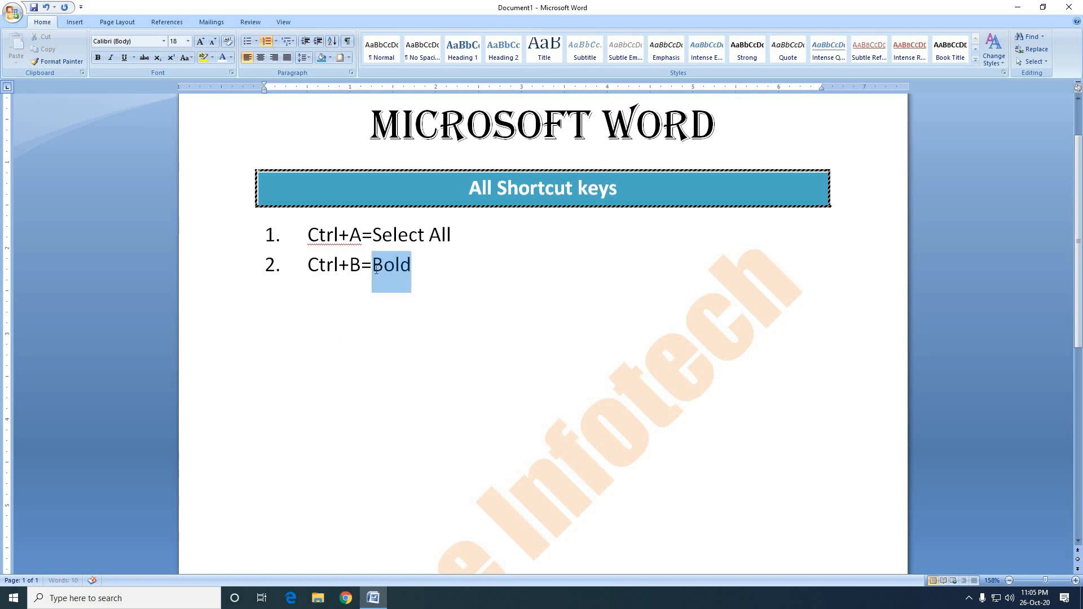
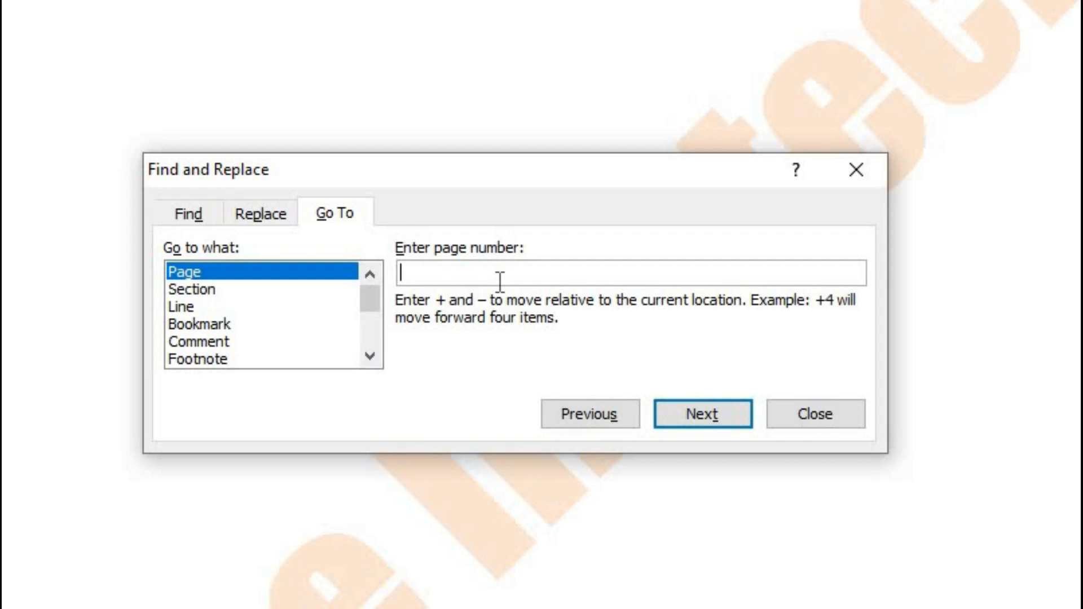
Use Go To to jump to page 1 and to page 4 of the document, and close the dialog.
type("1")
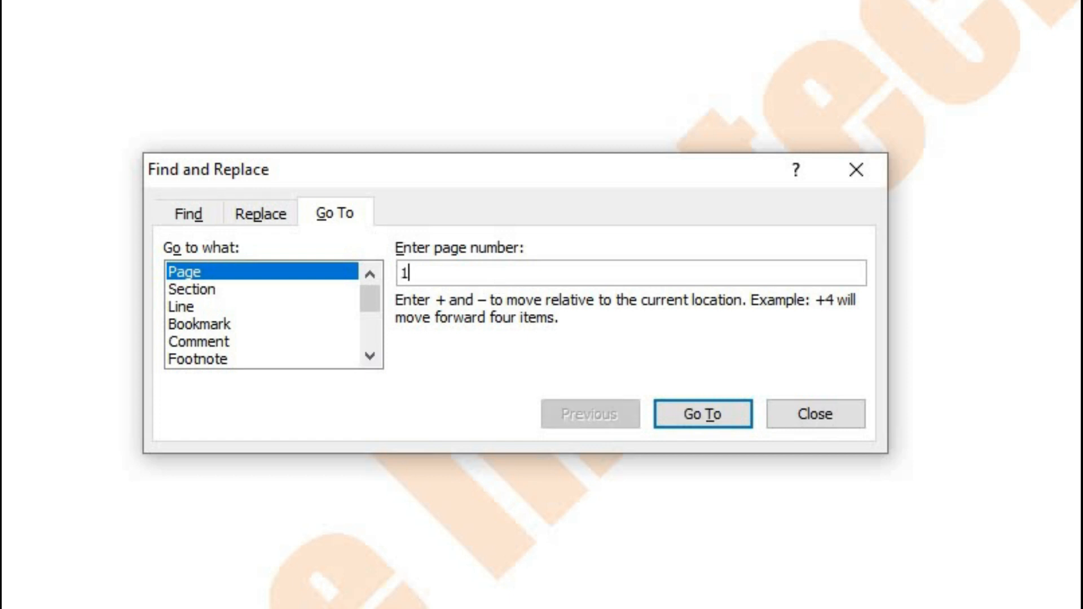
key("Return")
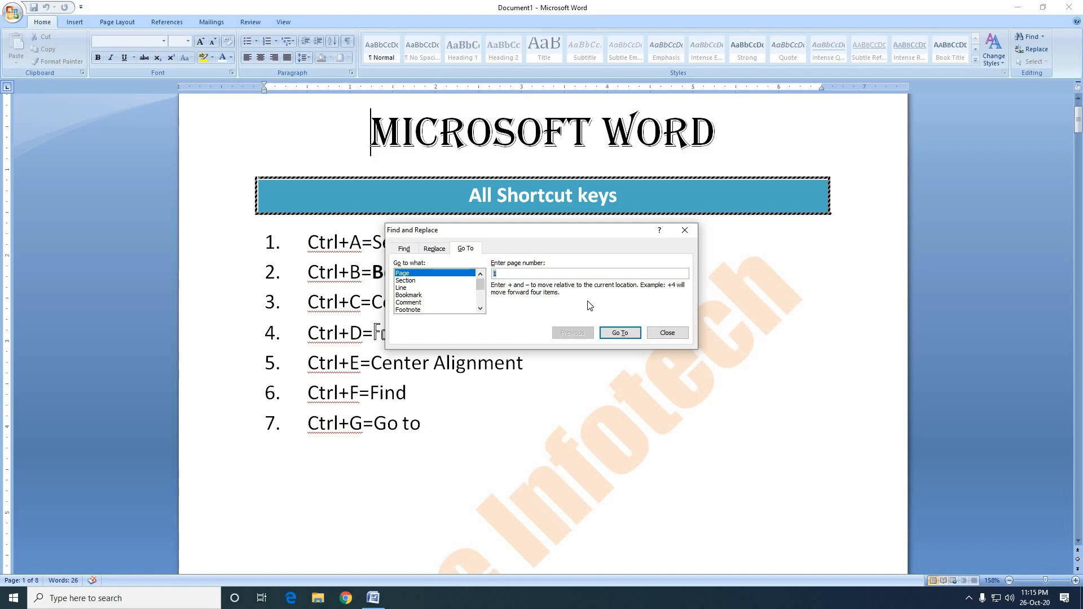
type("4")
key("Return")
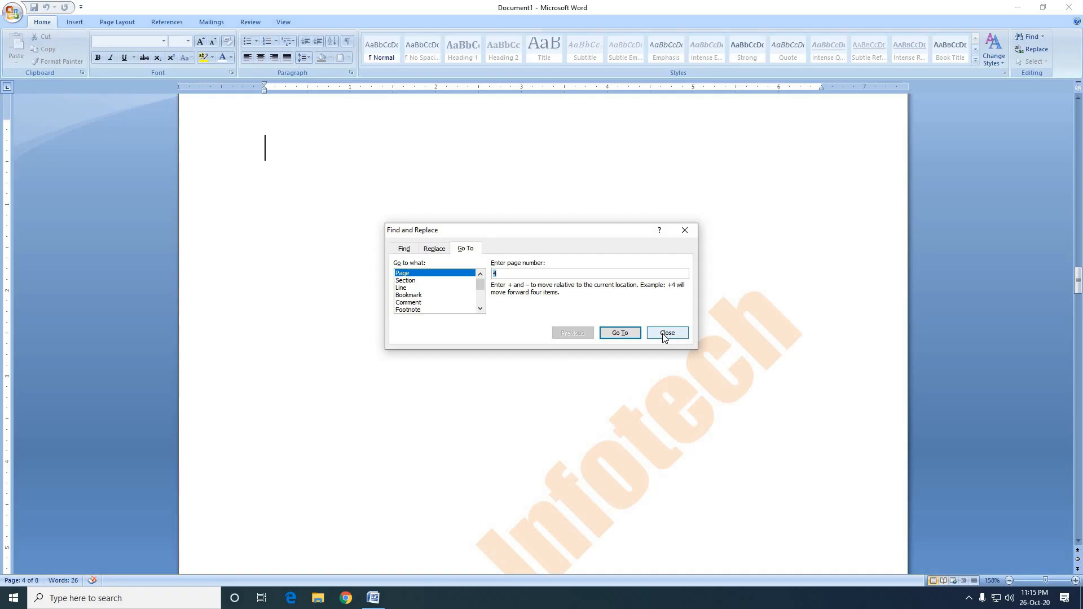
left_click(664, 337)
Delete all the blank lines and pages from the end of the document back to the "Ctrl+G=Go to" list item.
scroll(526, 519, "up", 20)
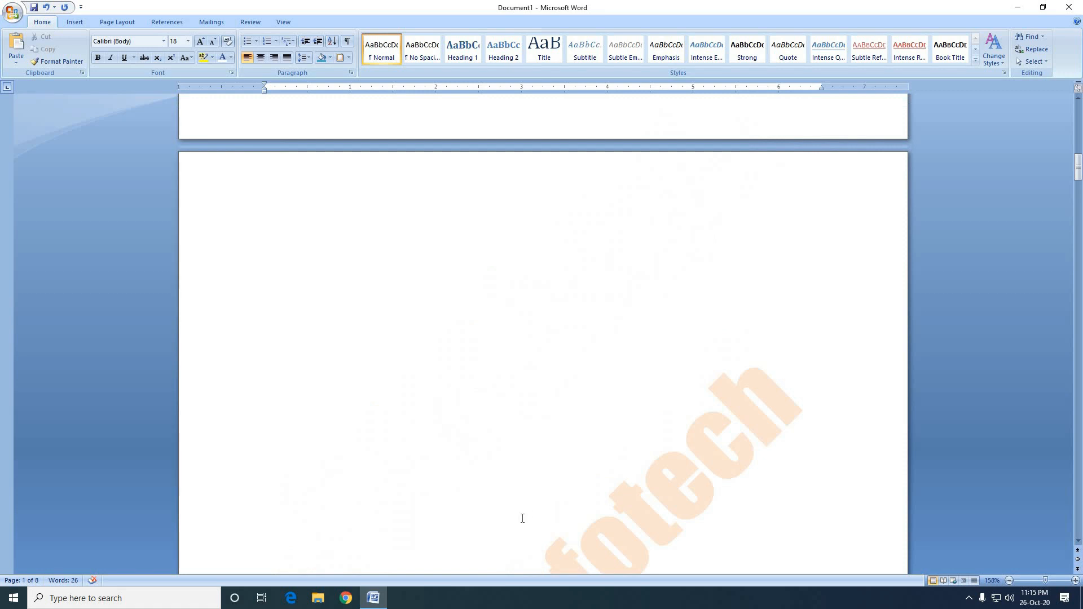
scroll(523, 518, "down", 20)
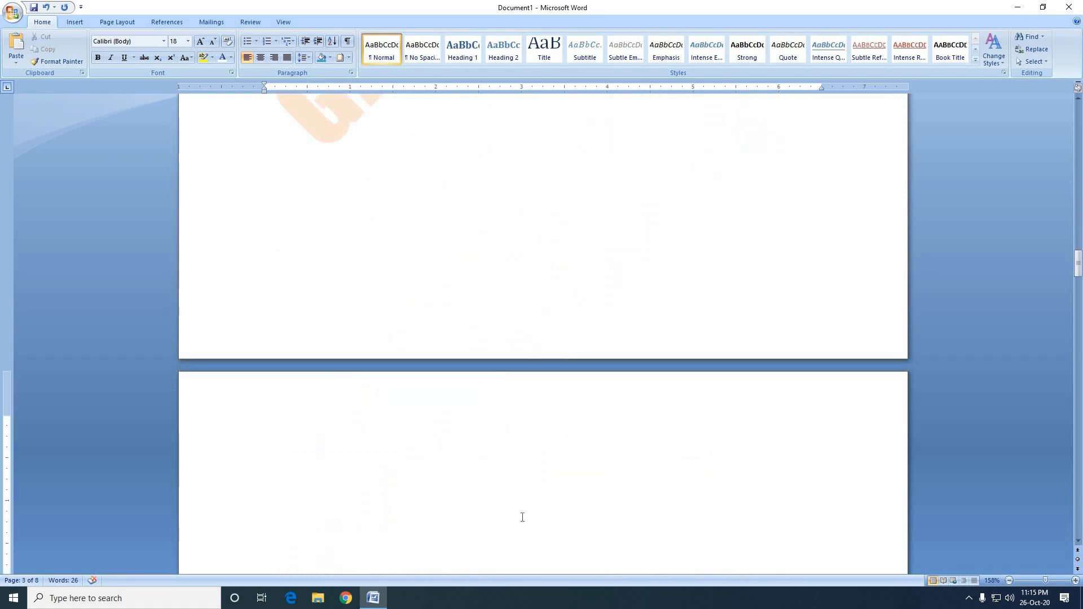
scroll(522, 517, "down", 20)
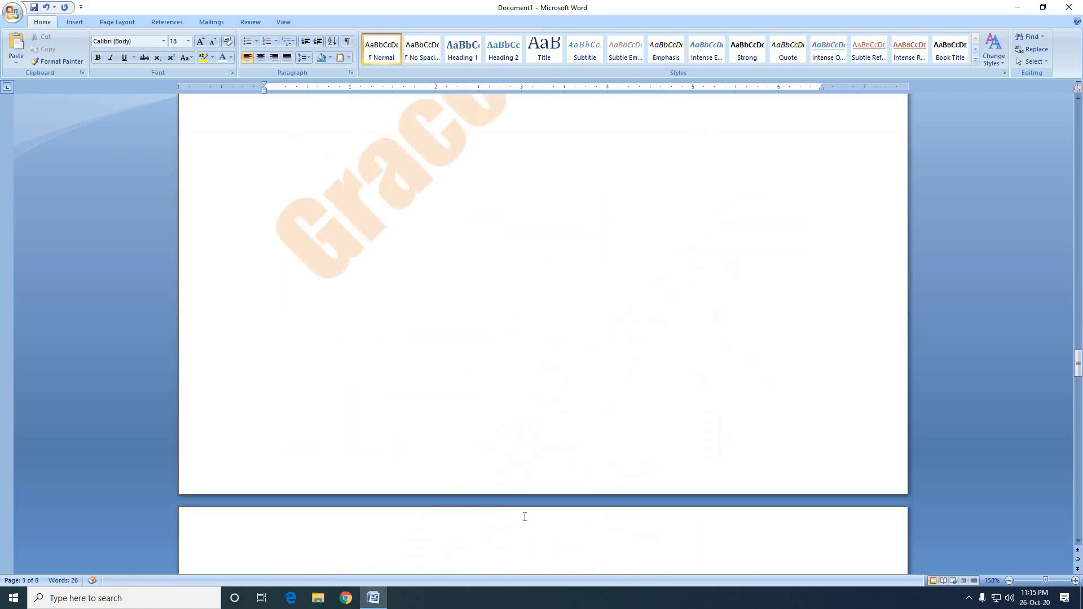
scroll(525, 517, "down", 15)
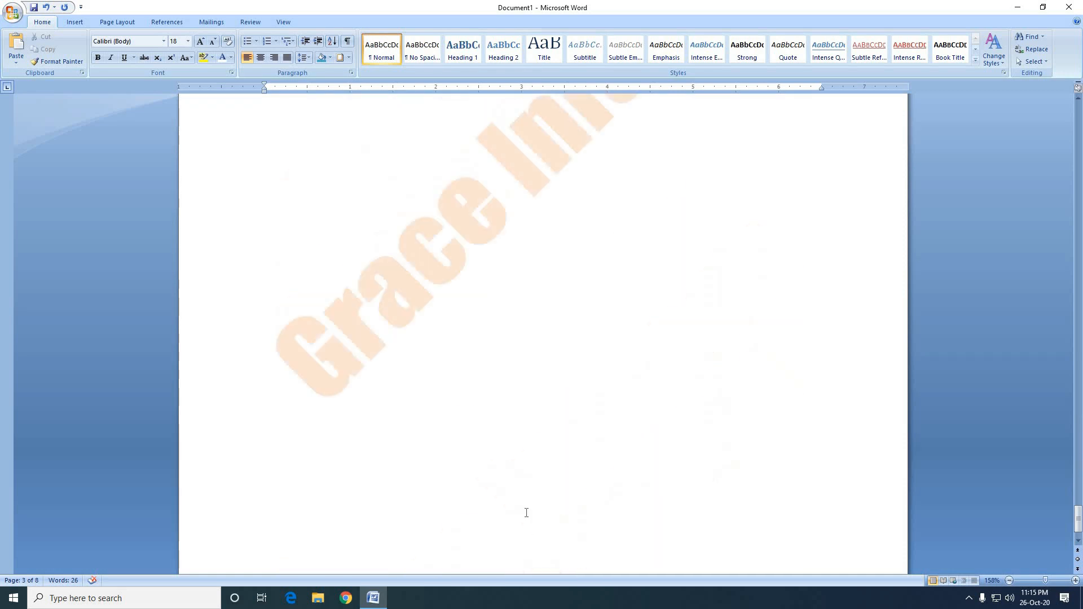
scroll(526, 514, "down", 1)
left_click(424, 223)
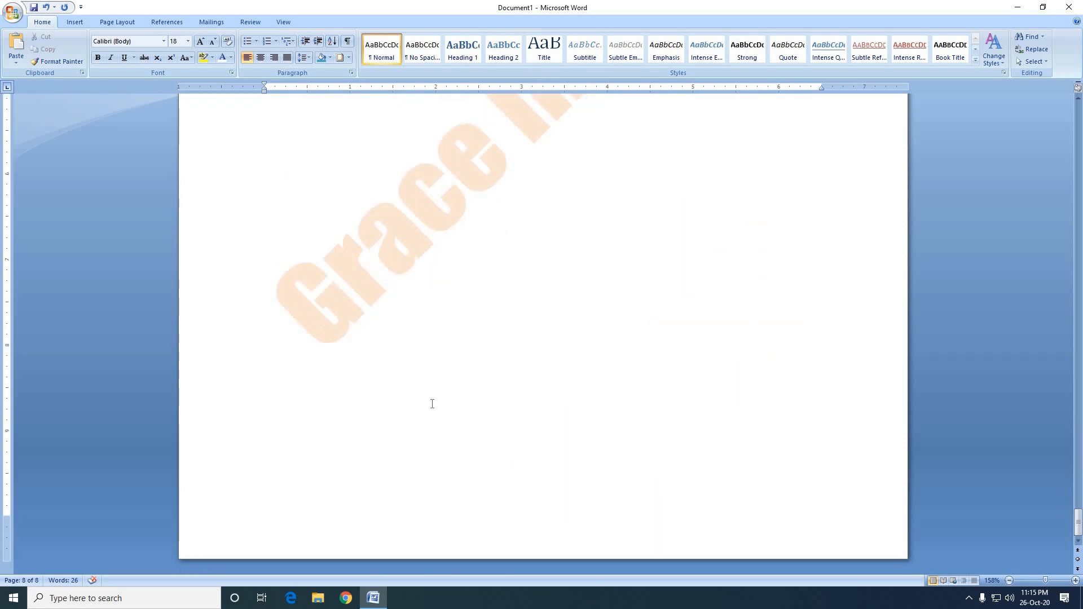
key("BackSpace")
key("BackSpace")
key("BackSpace")
key("BackSpace")
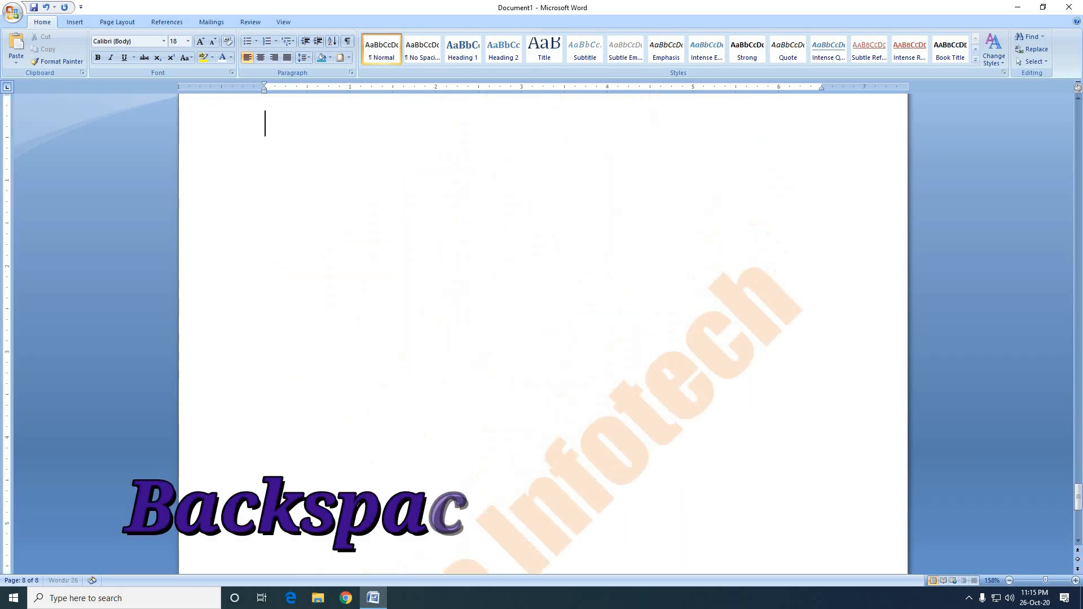
key("BackSpace")
key("BackSpace")
key("BackSpace")
key("BackSpace")
key("BackSpace")
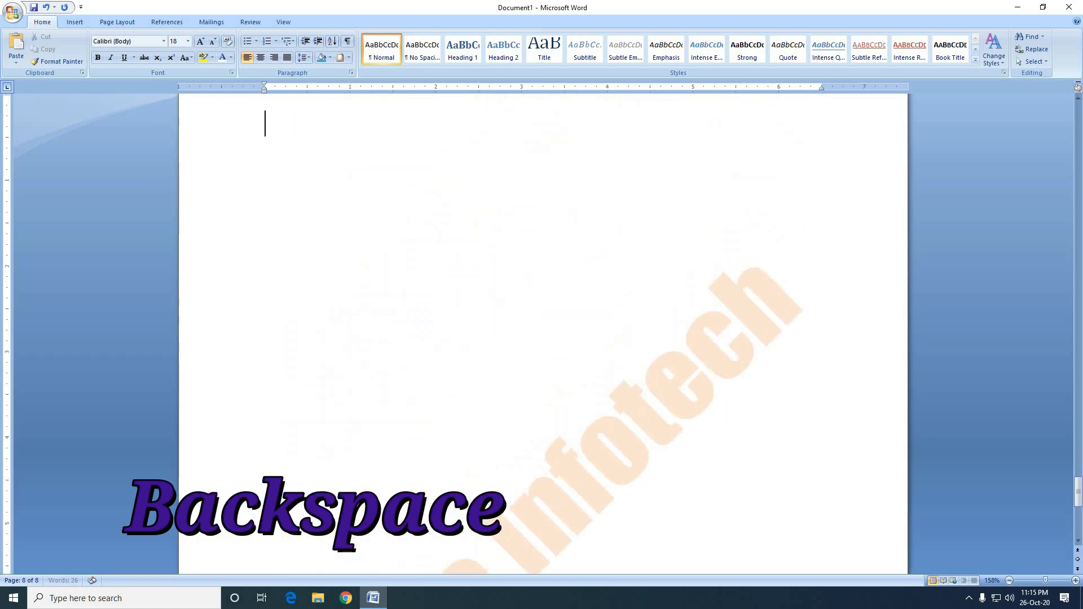
key("BackSpace")
key("BackSpace")
key("BackSpace")
key("BackSpace")
key("BackSpace")
key("BackSpace")
key("BackSpace")
key("BackSpace")
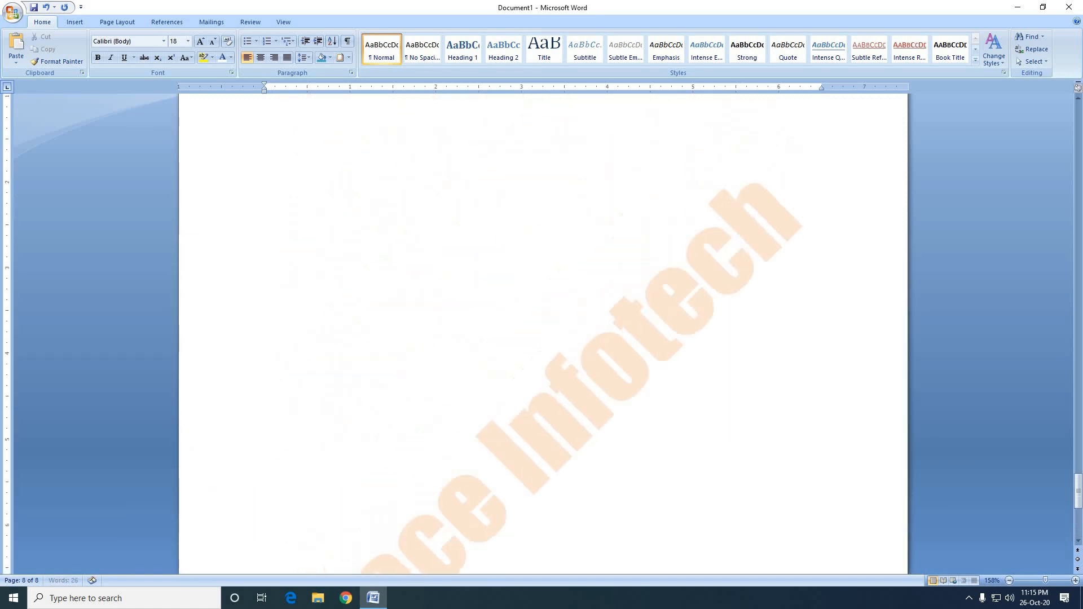
key("BackSpace")
key("BackSpace")
key("BackSpace")
key("BackSpace")
key("BackSpace")
key("BackSpace")
key("BackSpace")
key("BackSpace")
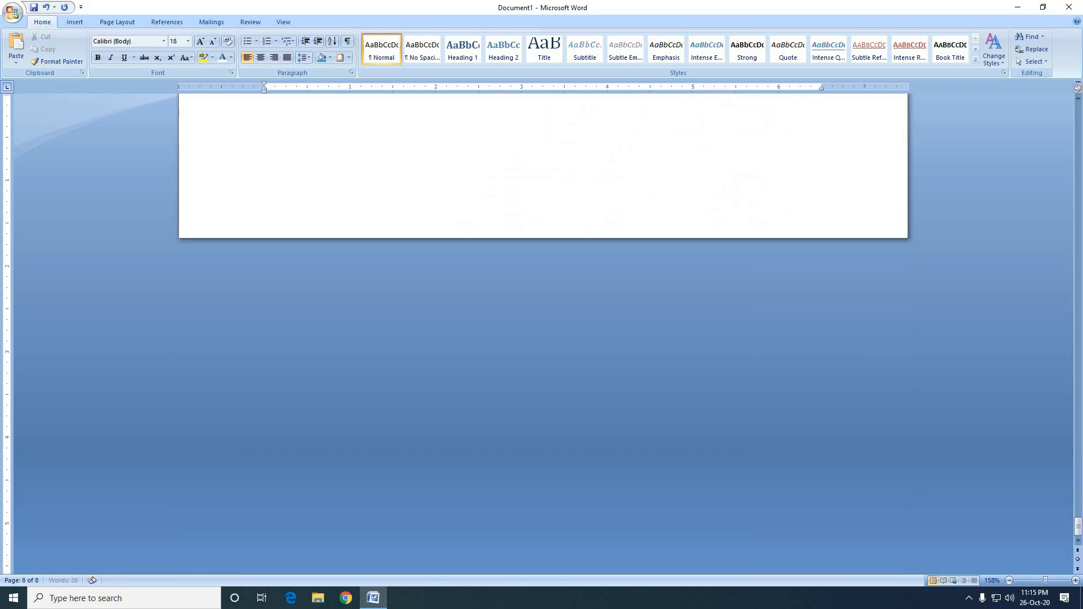
key("BackSpace")
key("BackSpace")
key("BackSpace")
key("BackSpace")
key("BackSpace")
key("BackSpace")
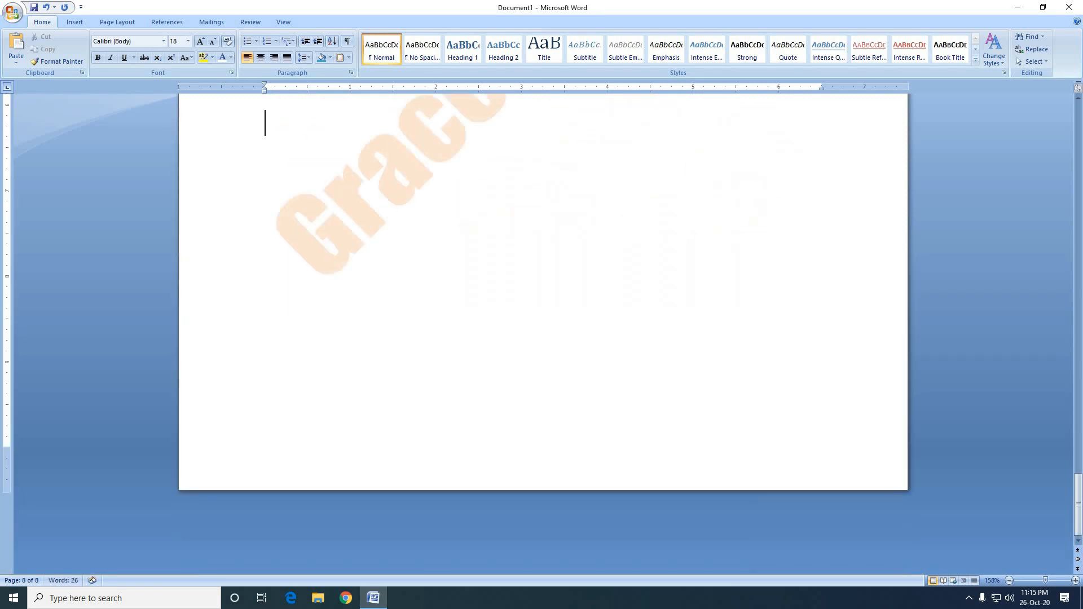
key("BackSpace")
key("BackSpace")
key("BackSpace")
key("BackSpace")
key("BackSpace")
key("BackSpace")
key("BackSpace")
key("BackSpace")
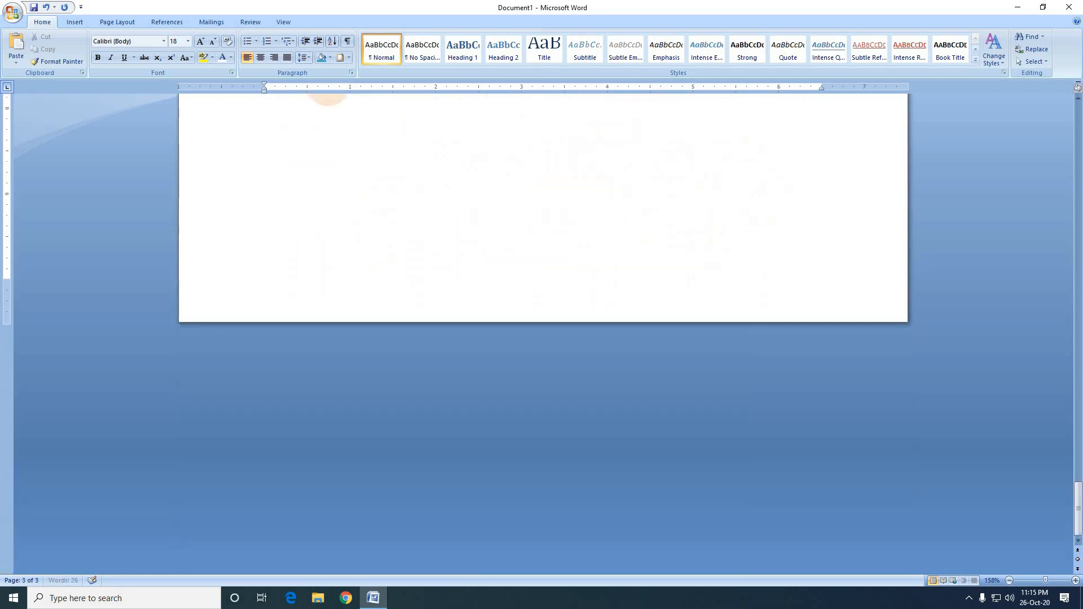
key("BackSpace")
key("BackSpace")
key("BackSpace")
key("BackSpace")
key("BackSpace")
key("BackSpace")
key("BackSpace")
key("BackSpace")
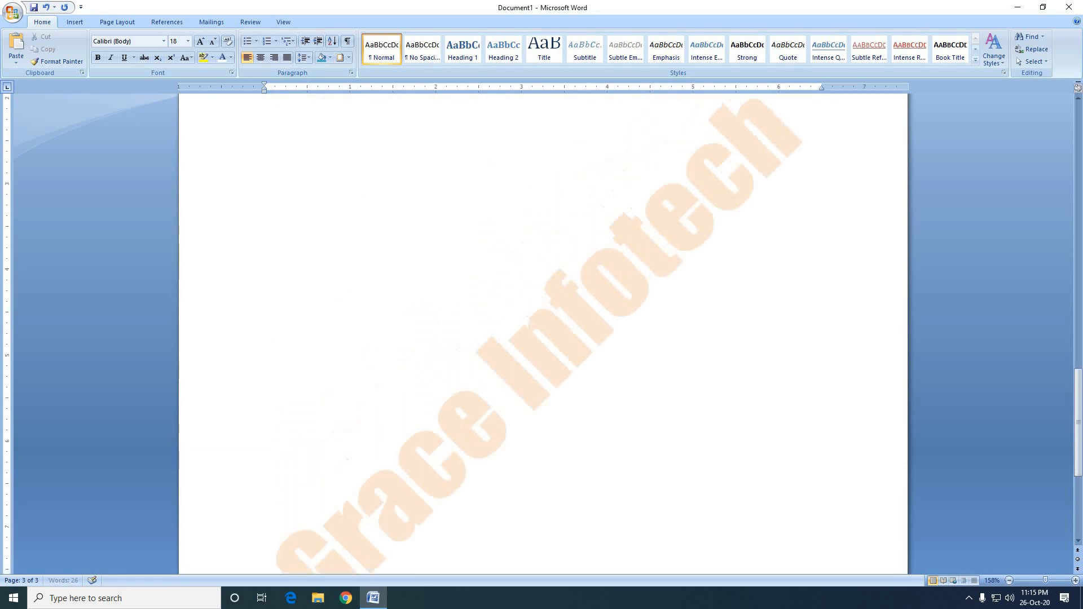
key("BackSpace")
key("BackSpace")
key("BackSpace")
key("BackSpace")
key("BackSpace")
key("BackSpace")
key("BackSpace")
key("BackSpace")
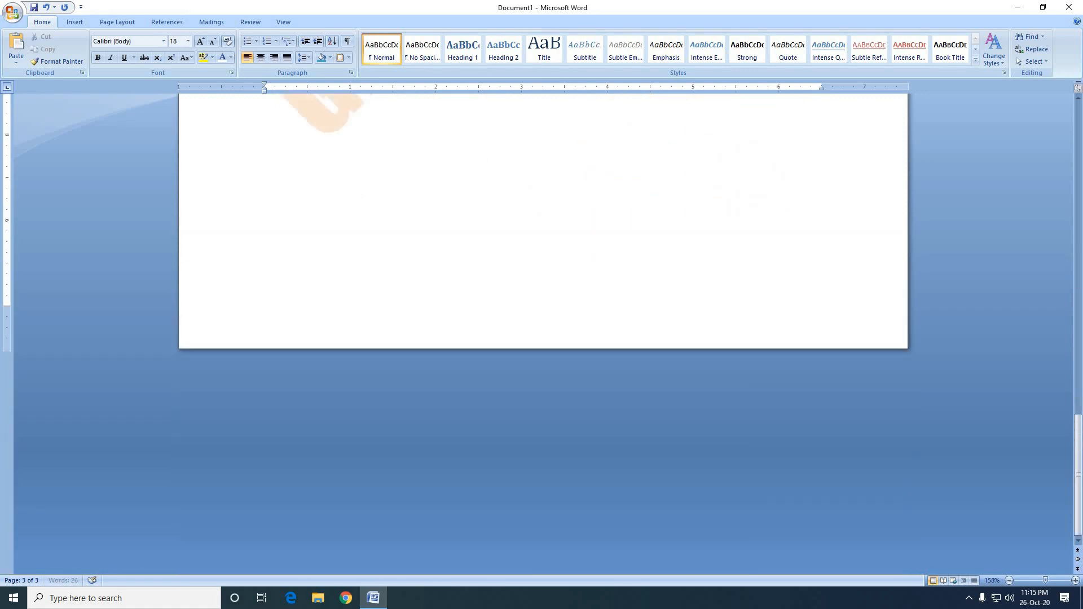
key("BackSpace")
key("BackSpace")
key("BackSpace")
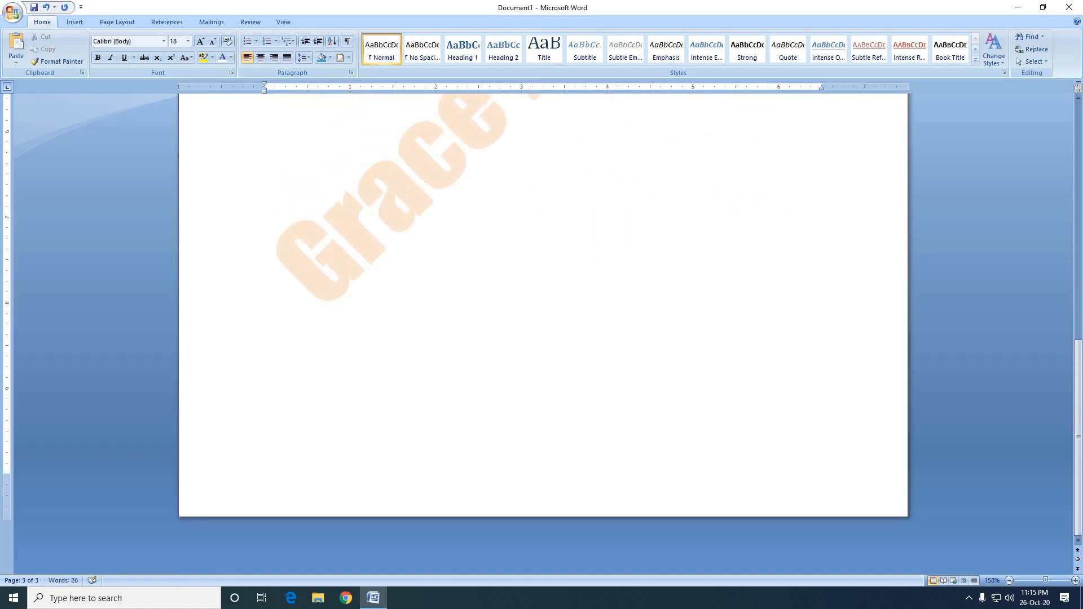
key("BackSpace")
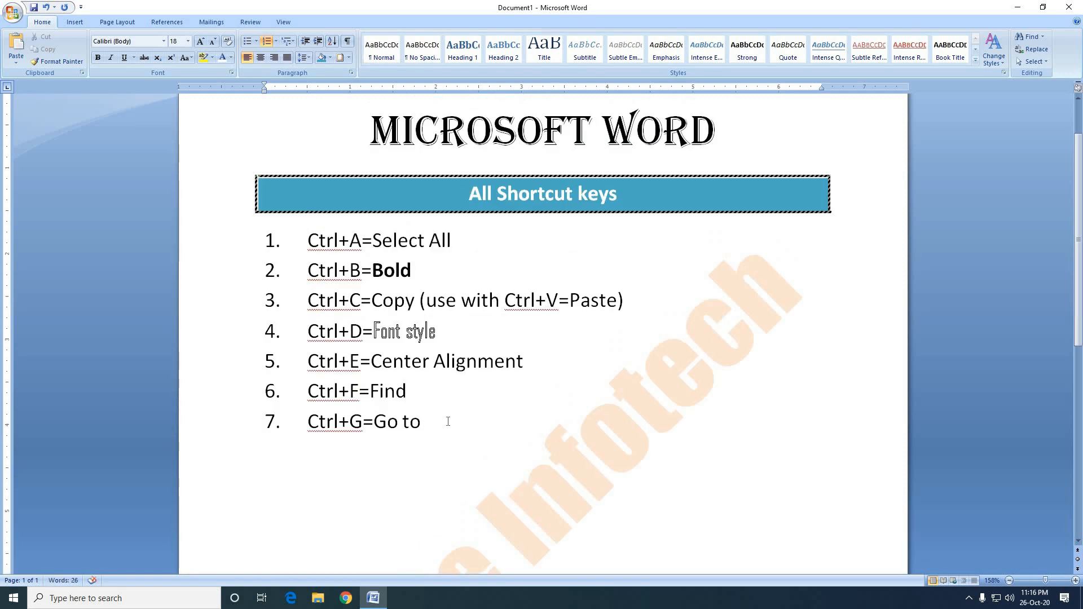
Add an eighth numbered list item reading "Ctrl+H=Replace" below the Go to entry.
key("Return")
type("Ct")
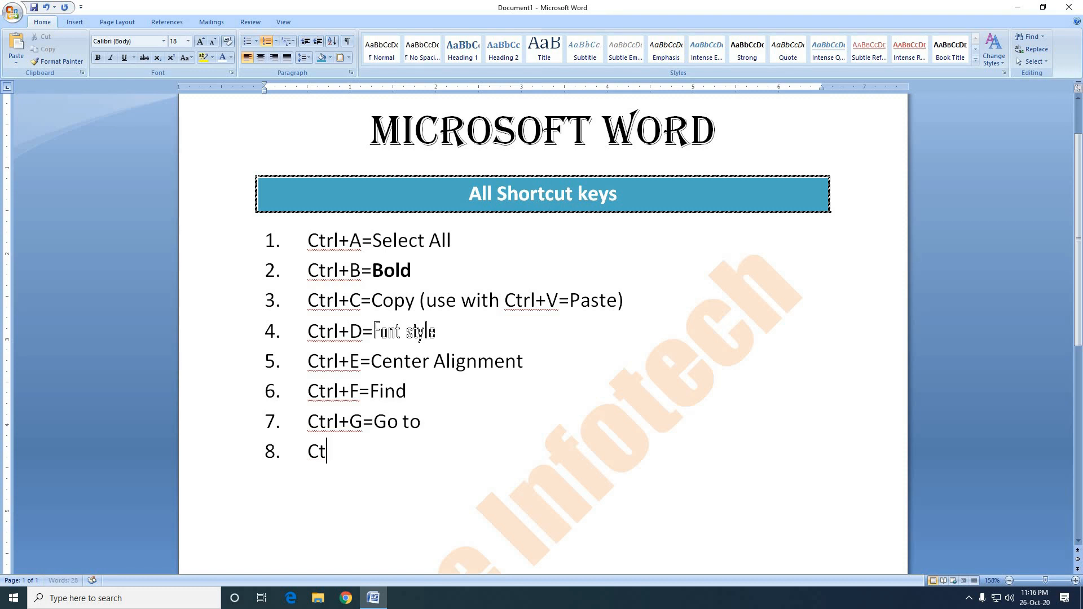
type("rl+H")
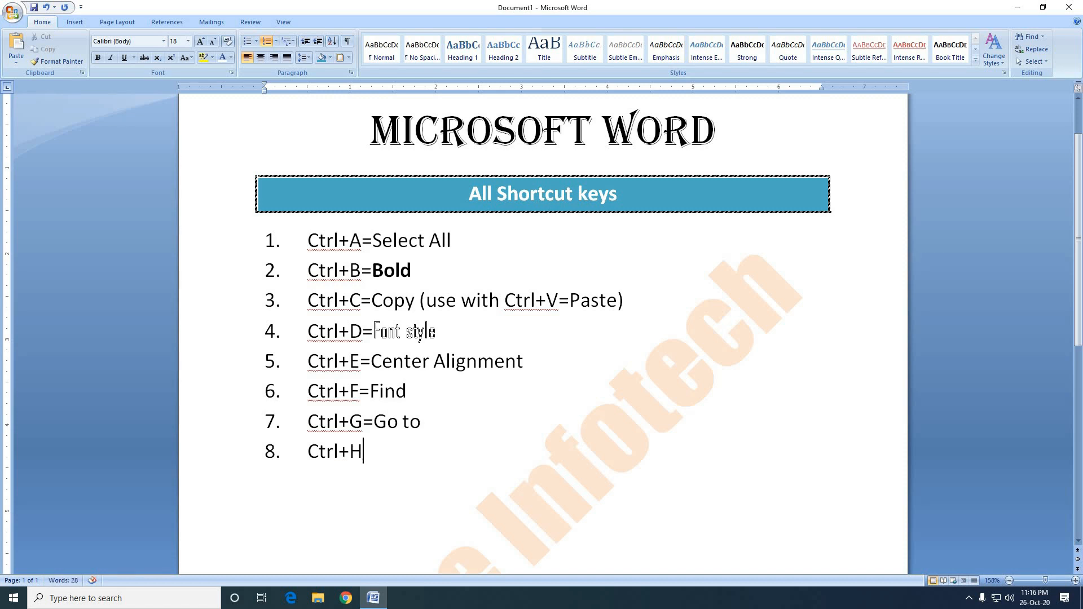
type("=")
type("Replac")
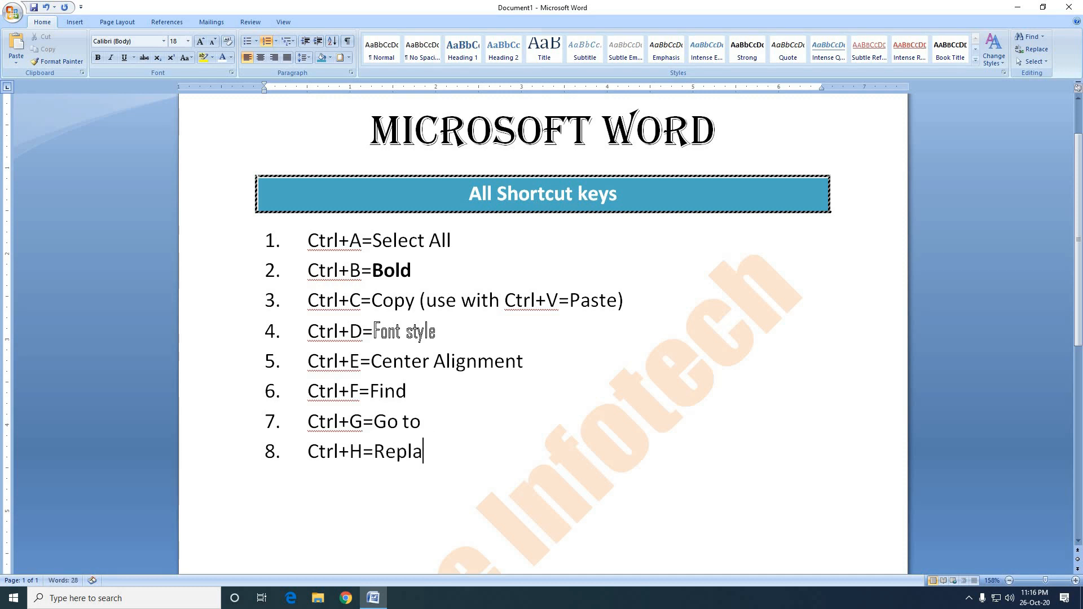
type("e")
Open Find and Replace and look through its Find, Replace and Go To options, ending on Replace.
key("ctrl+h")
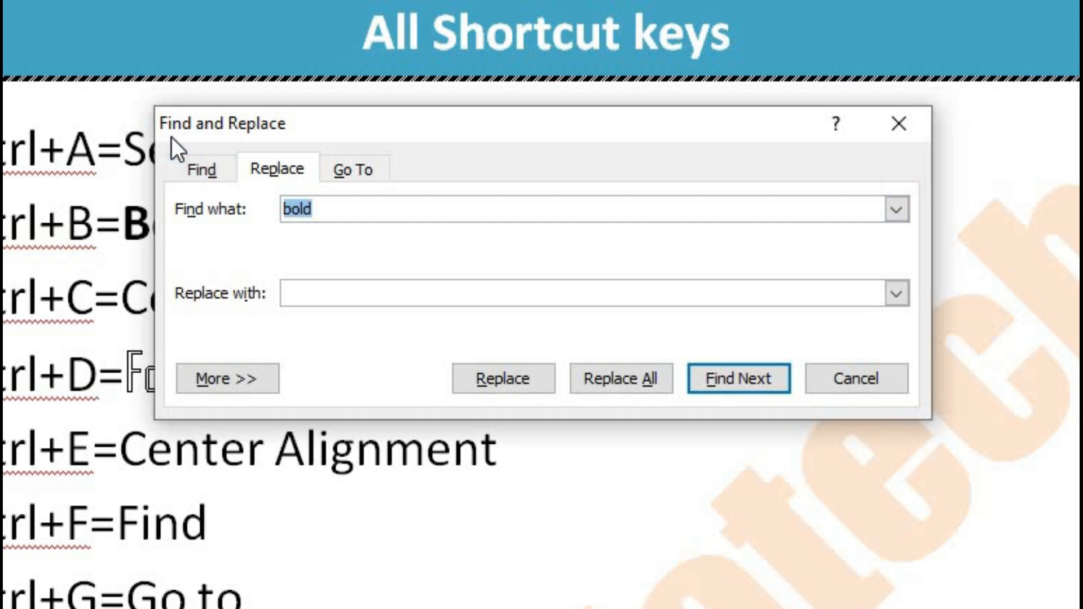
left_click(197, 176)
left_click(277, 172)
left_click(364, 172)
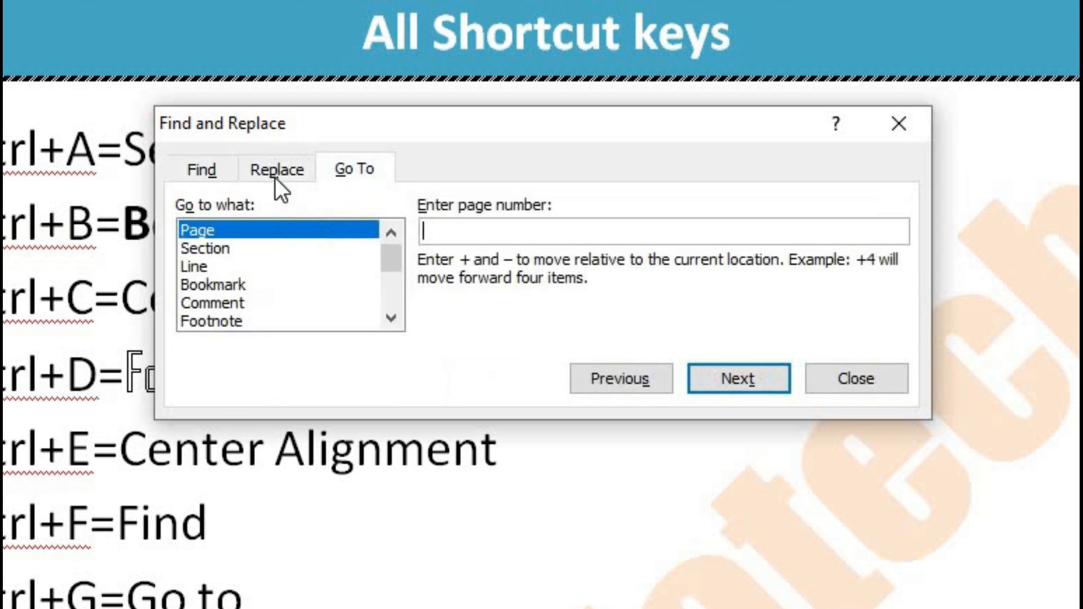
left_click(275, 175)
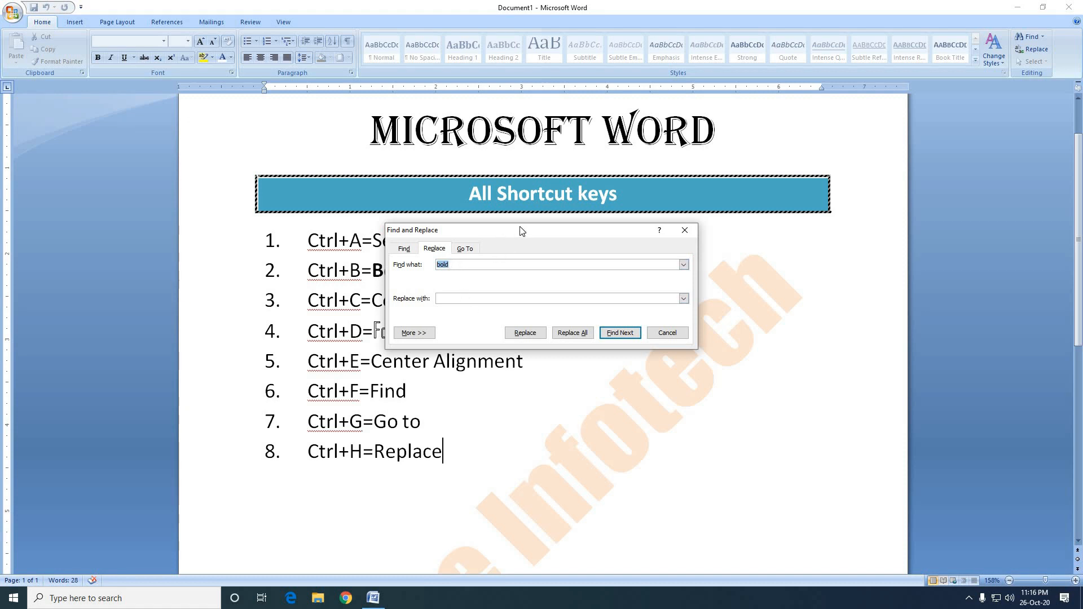
Move the Find and Replace dialog clear of the list, examine its "Find what" and "Replace with" fields, and close it.
left_click_drag(520, 231, 534, 224)
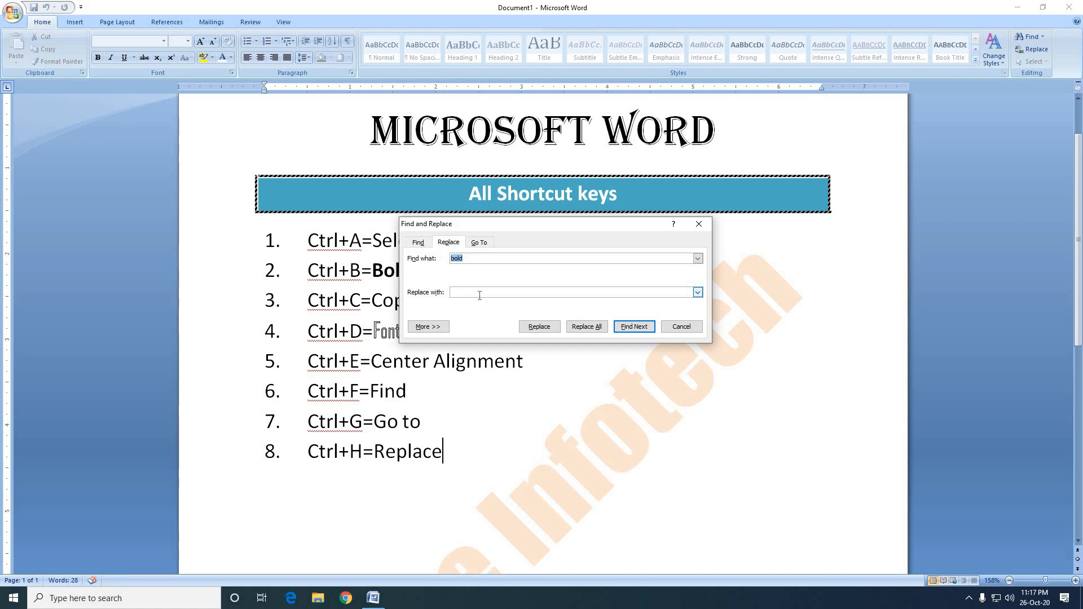
left_click_drag(506, 225, 643, 261)
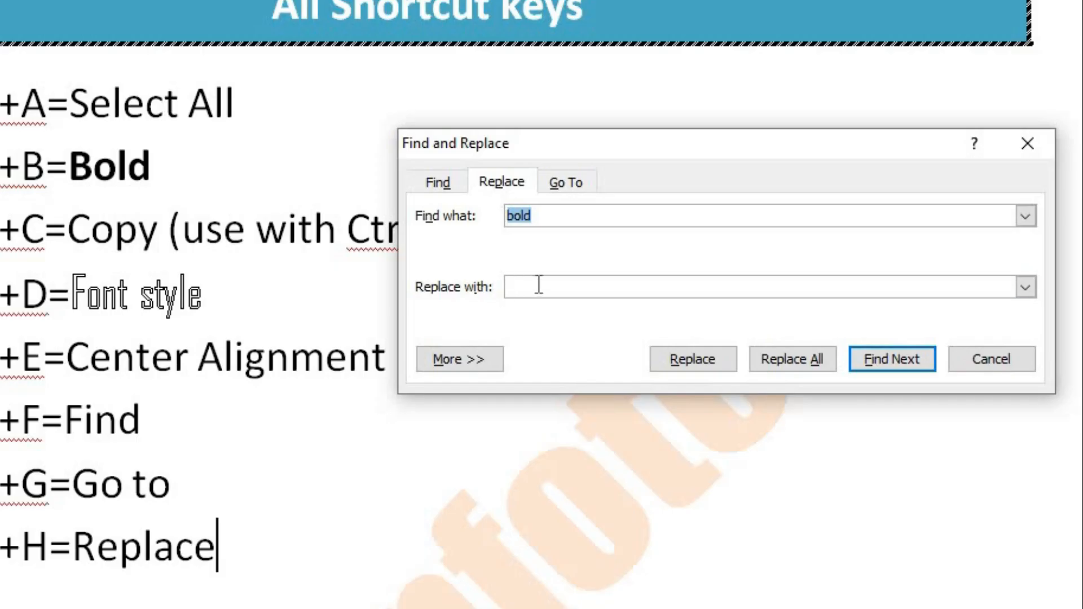
left_click_drag(551, 220, 476, 219)
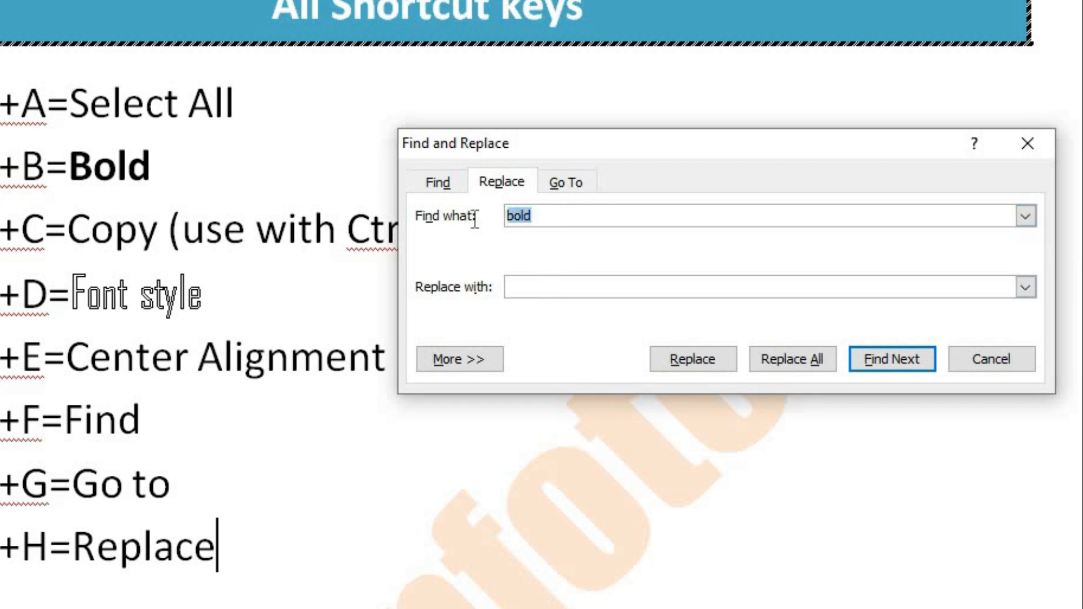
left_click(561, 214)
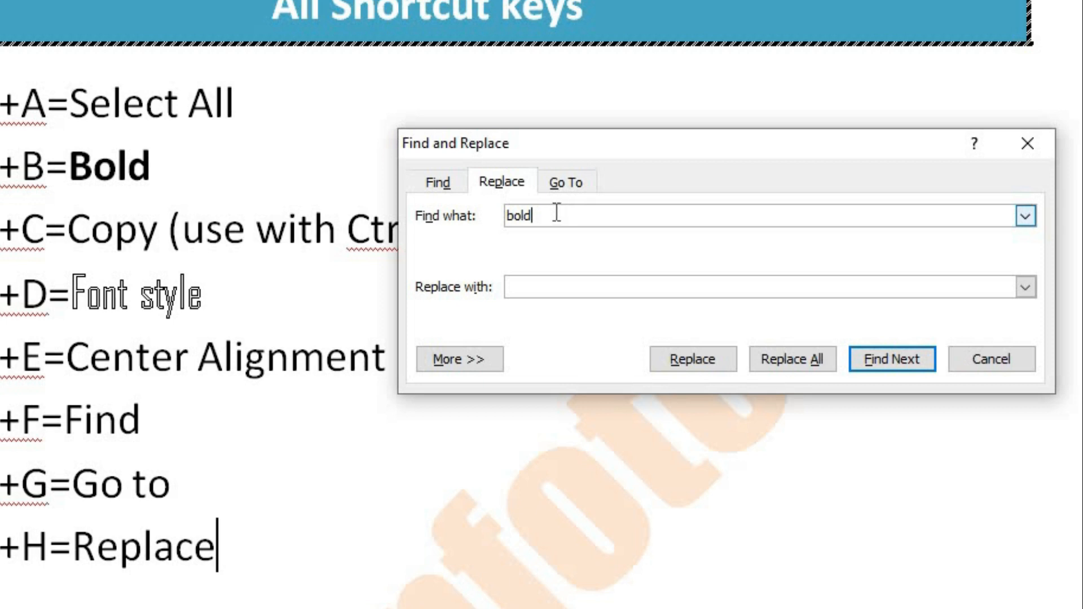
left_click_drag(557, 213, 499, 222)
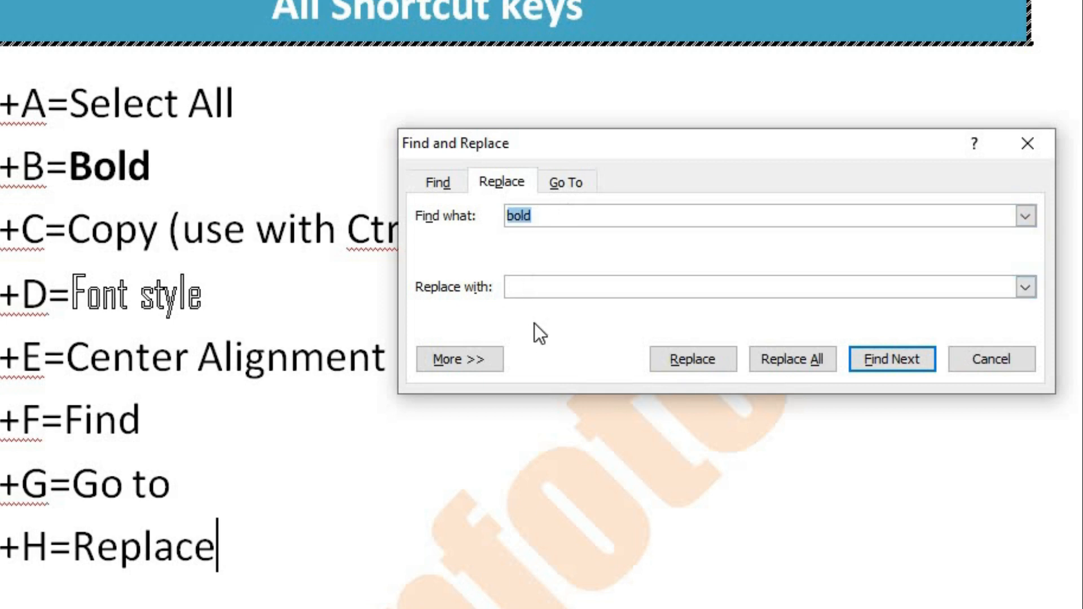
left_click(542, 288)
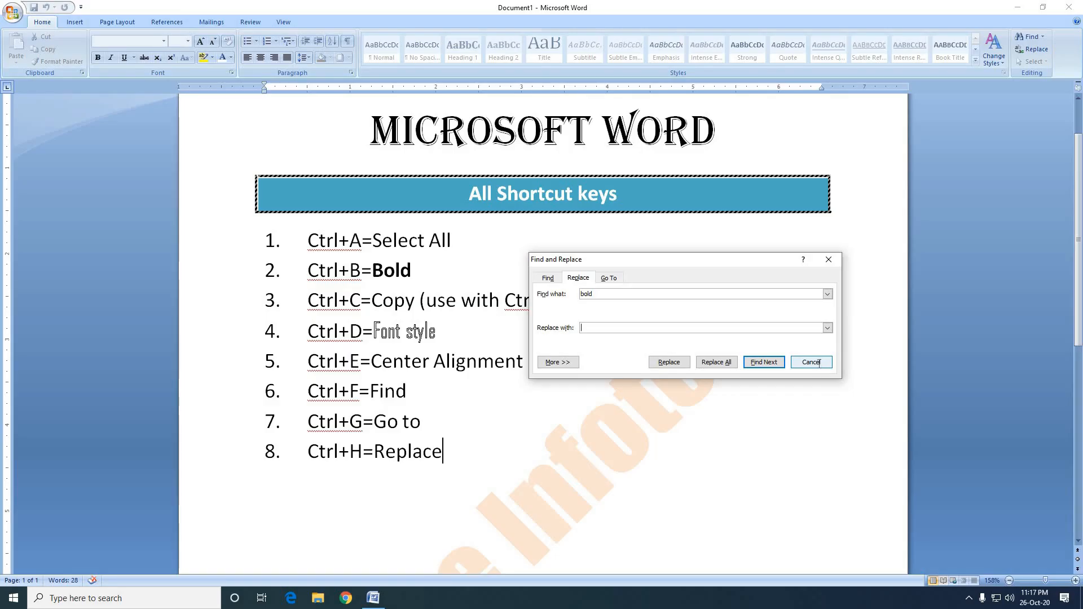
left_click(811, 362)
Generate sample paragraphs with =rand() on an unnumbered line below the "Ctrl+H=Replace" item.
scroll(551, 416, "down", 5)
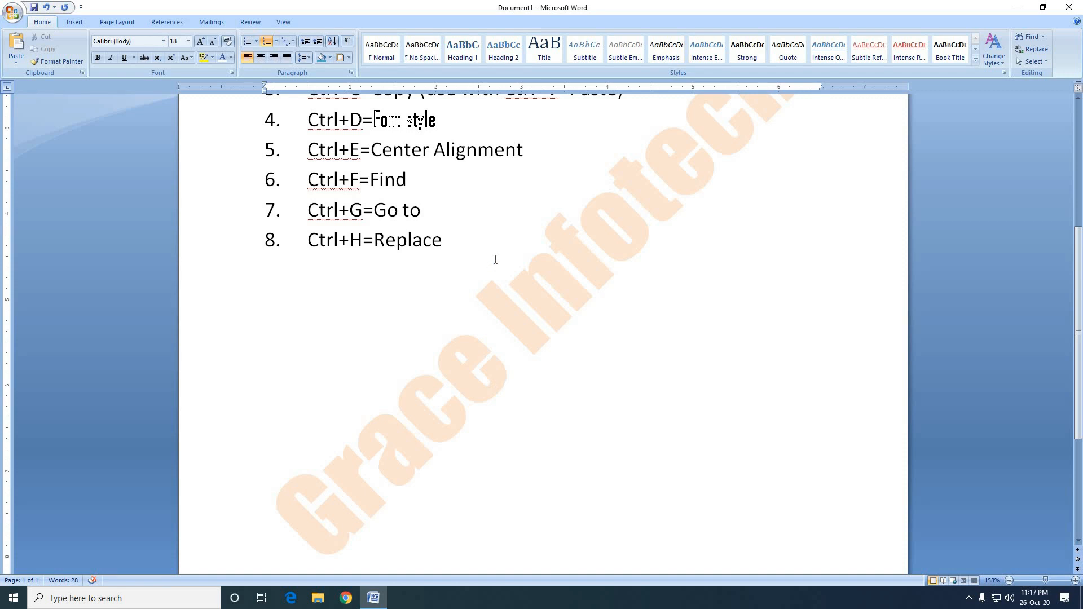
key("Return")
key("BackSpace")
key("BackSpace")
key("Return")
key("Return")
type("=rand")
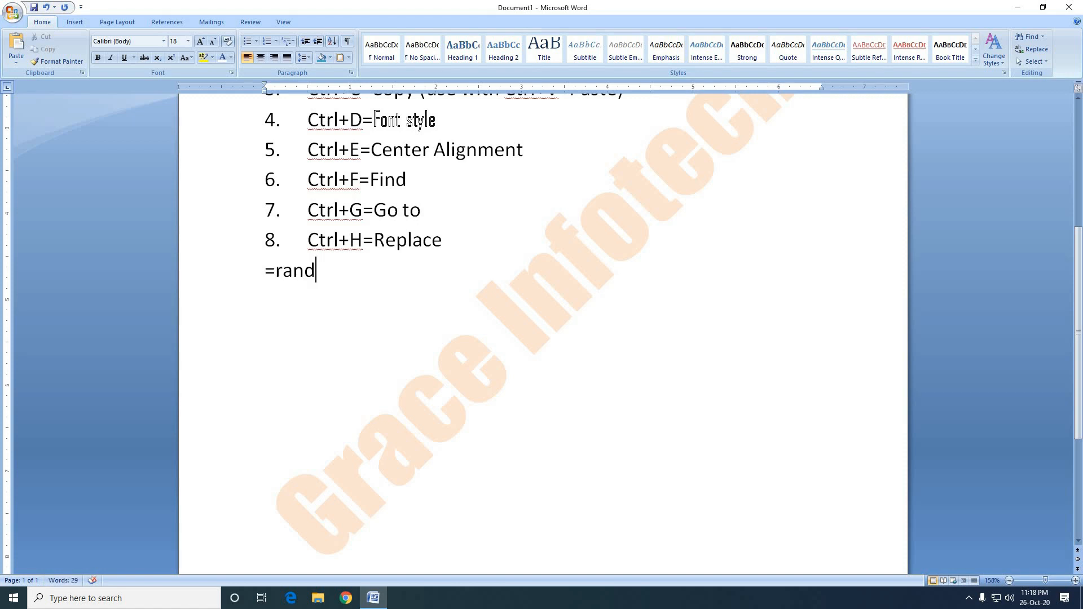
type("(")
type(")")
key("Return")
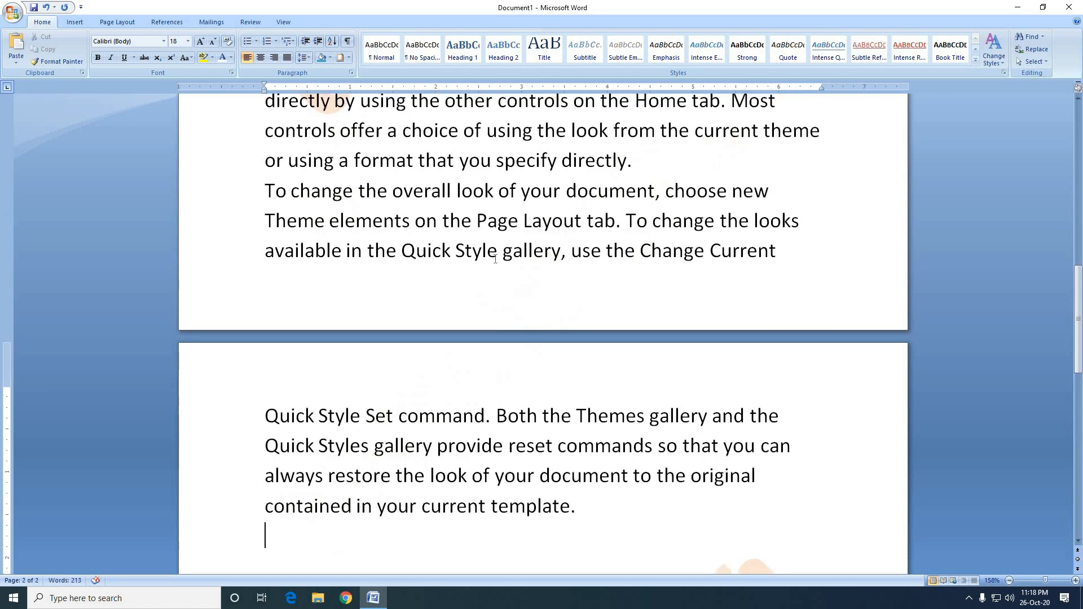
Set the font size of the three sample paragraphs below the numbered list to 12.
scroll(625, 513, "up", 7)
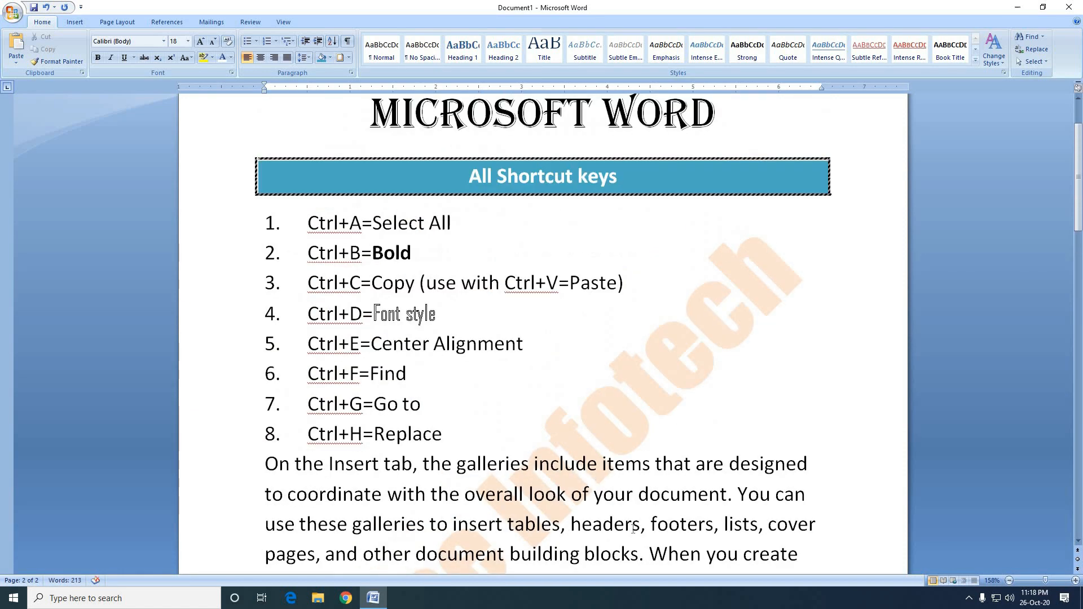
scroll(351, 439, "down", 1)
scroll(350, 440, "down", 3)
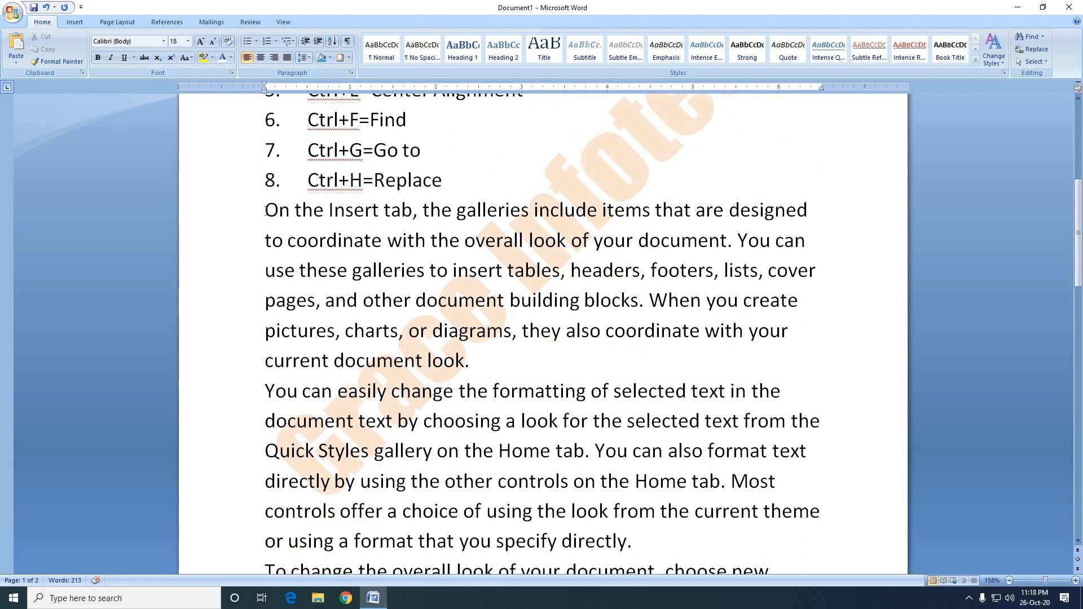
left_click_drag(266, 210, 643, 541)
left_click_drag(774, 471, 791, 505)
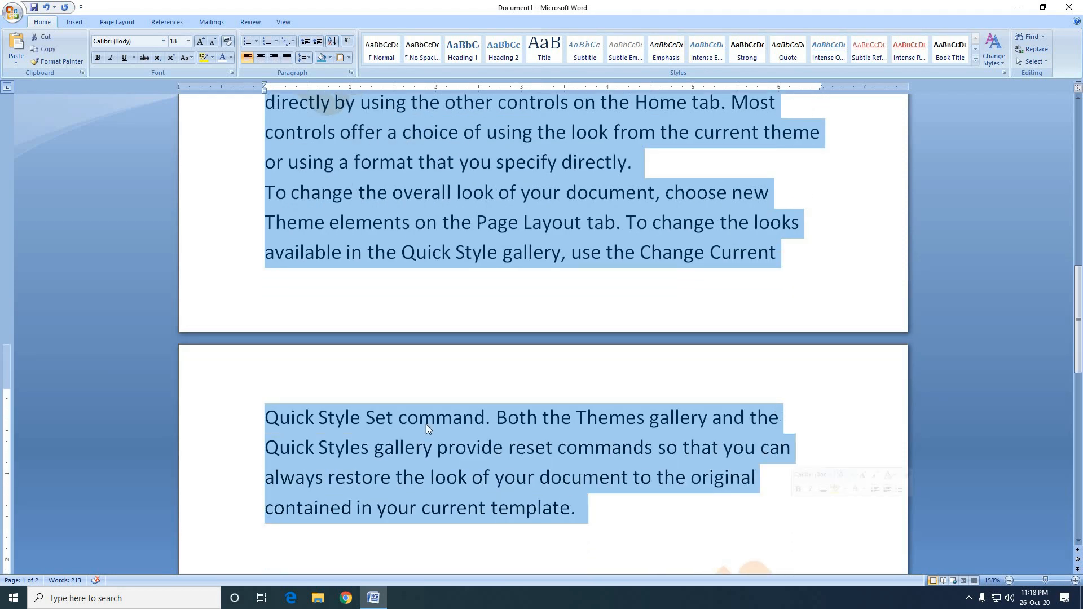
left_click(189, 44)
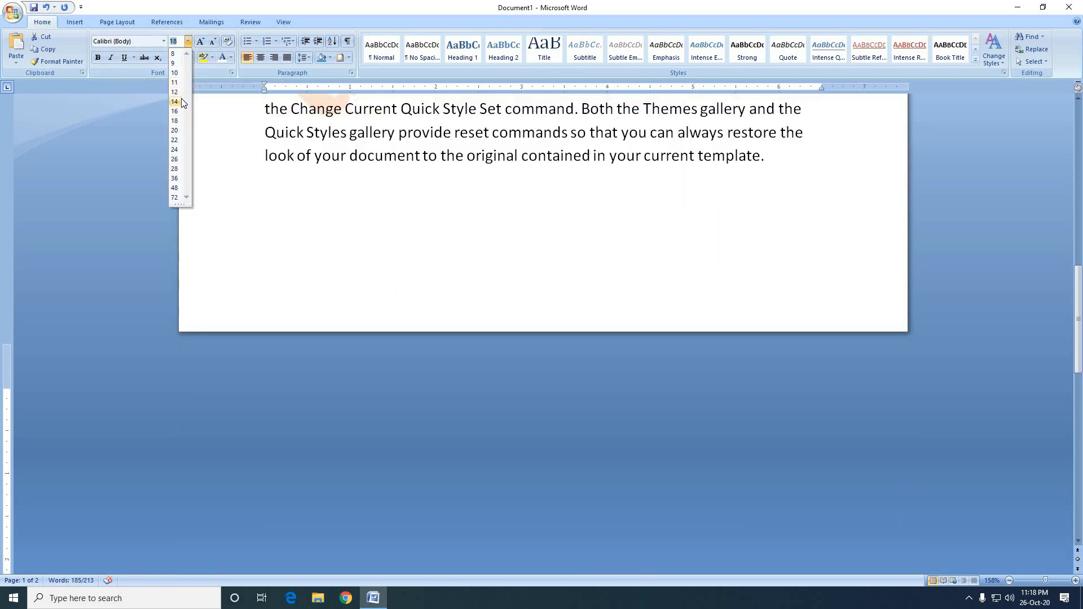
left_click(175, 92)
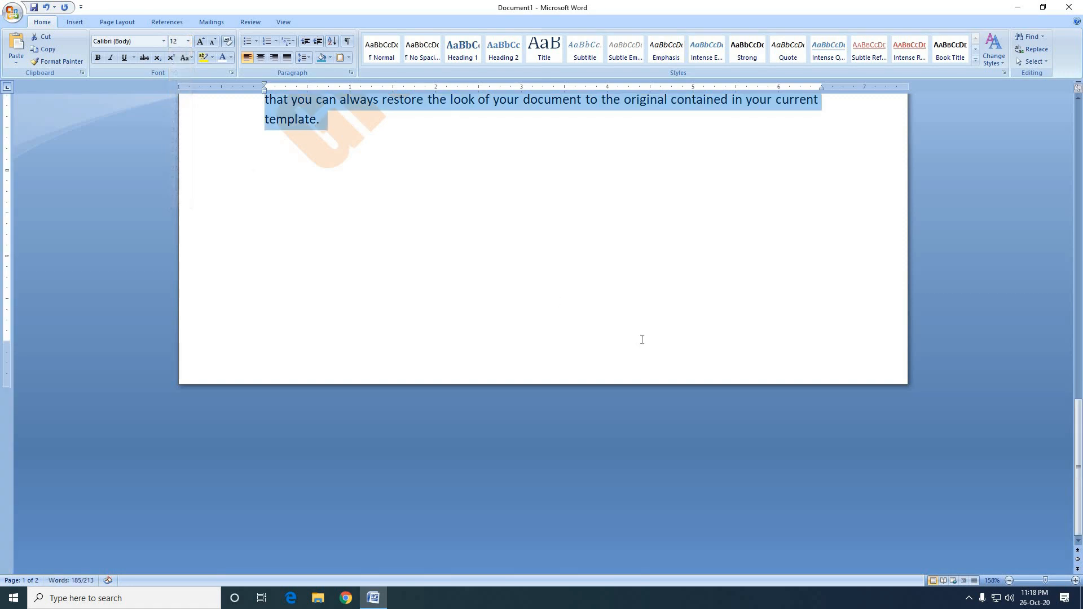
left_click(714, 305)
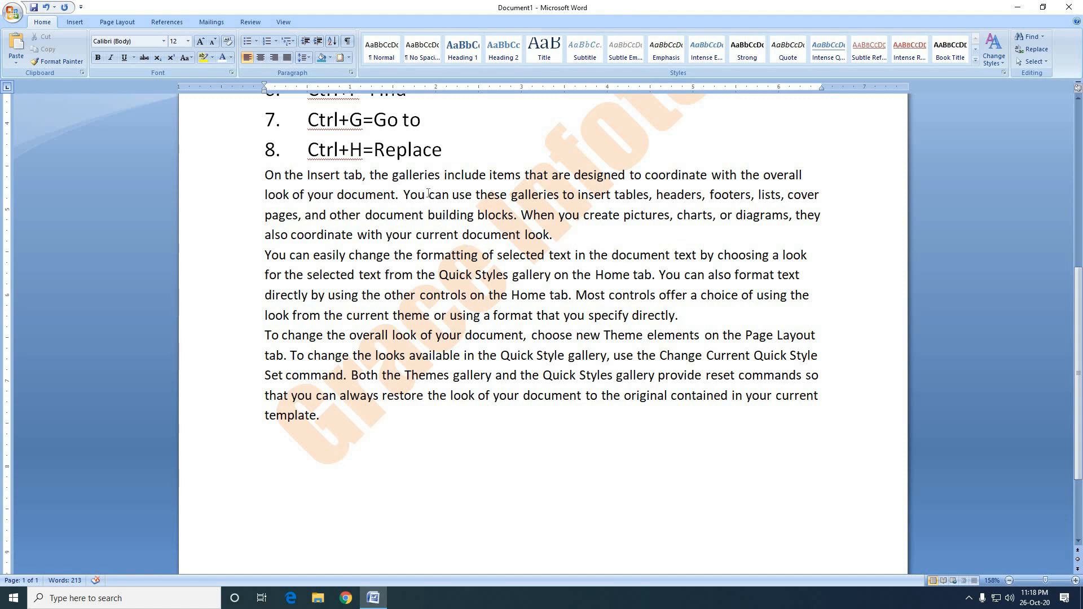
Replace every occurrence of "can" with "may" throughout the document and close Find and Replace.
left_click_drag(428, 196, 452, 194)
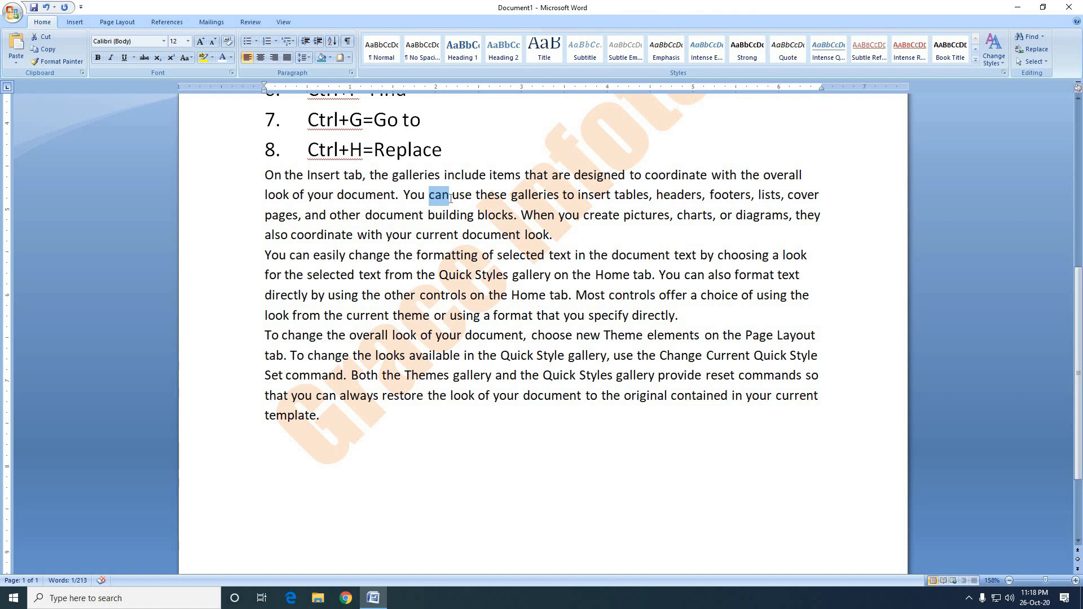
left_click(451, 198)
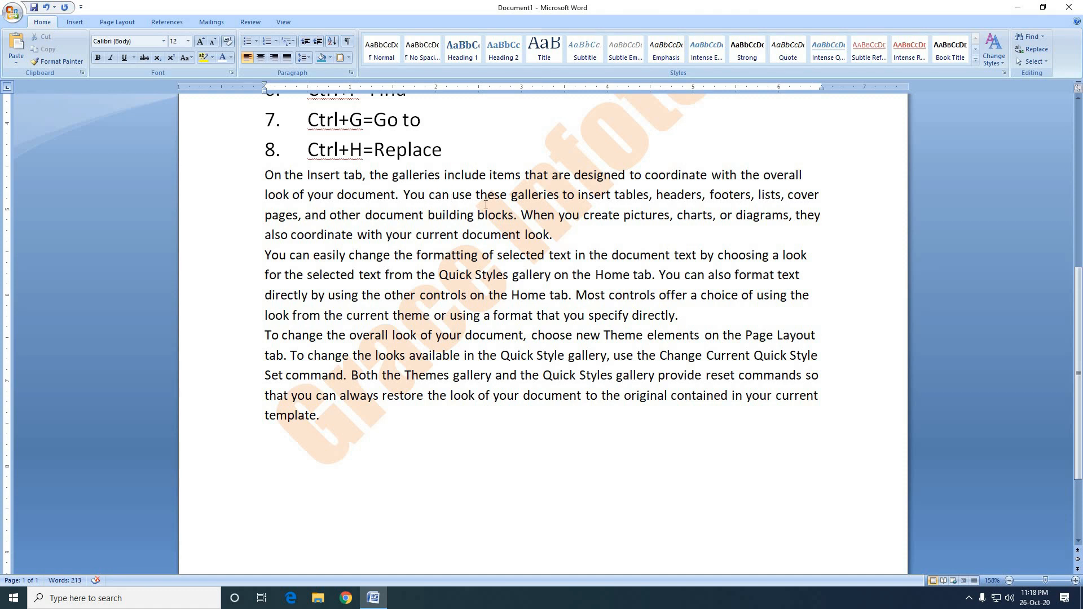
key("ctrl+h")
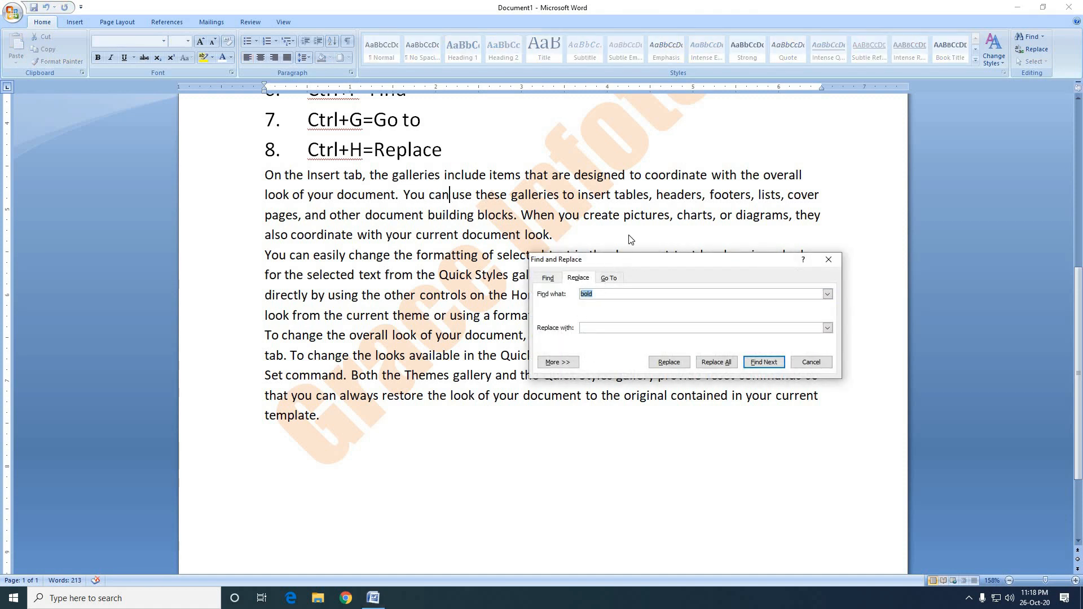
left_click_drag(638, 260, 641, 153)
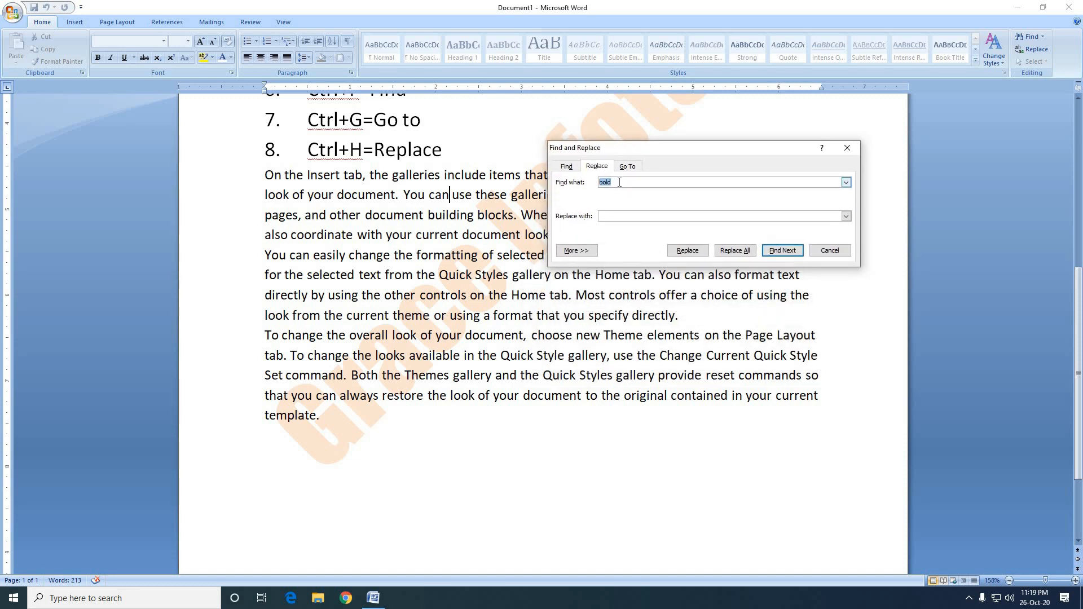
left_click(614, 182)
double_click(613, 183)
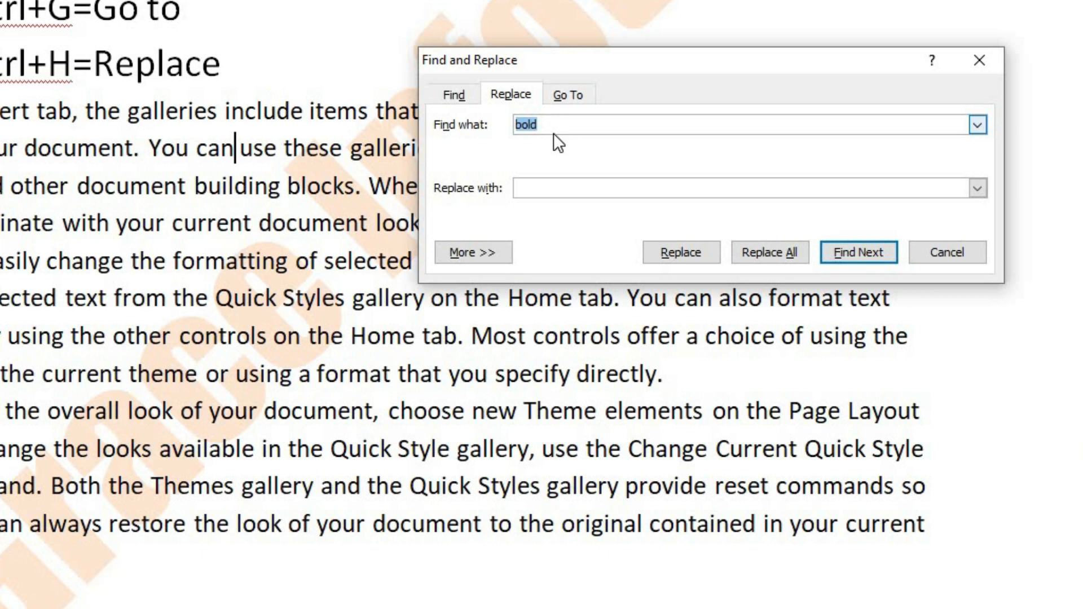
left_click(545, 188)
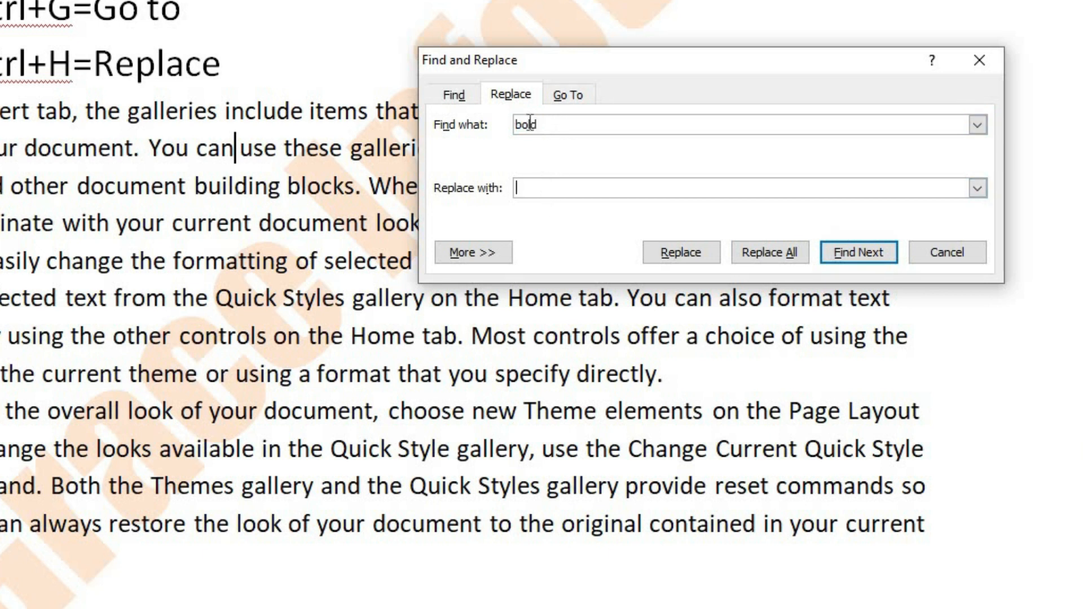
left_click_drag(549, 122, 493, 130)
type("can")
left_click(530, 191)
type("may")
left_click(788, 255)
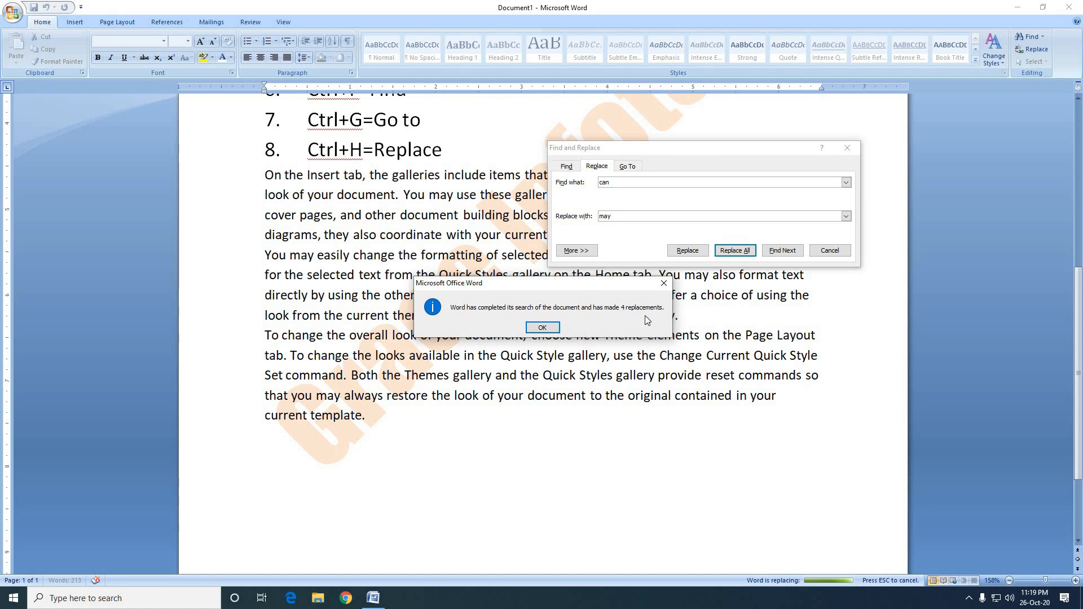
left_click(542, 327)
left_click(830, 250)
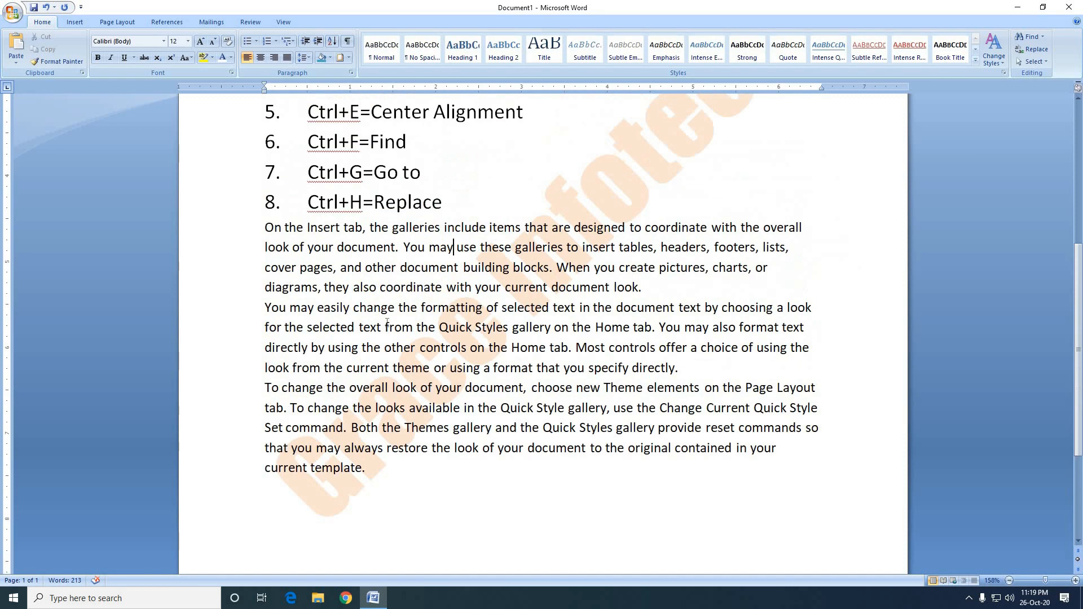
Check the places in the sample paragraphs where "may" was substituted by highlighting them one after another.
left_click_drag(404, 248, 455, 249)
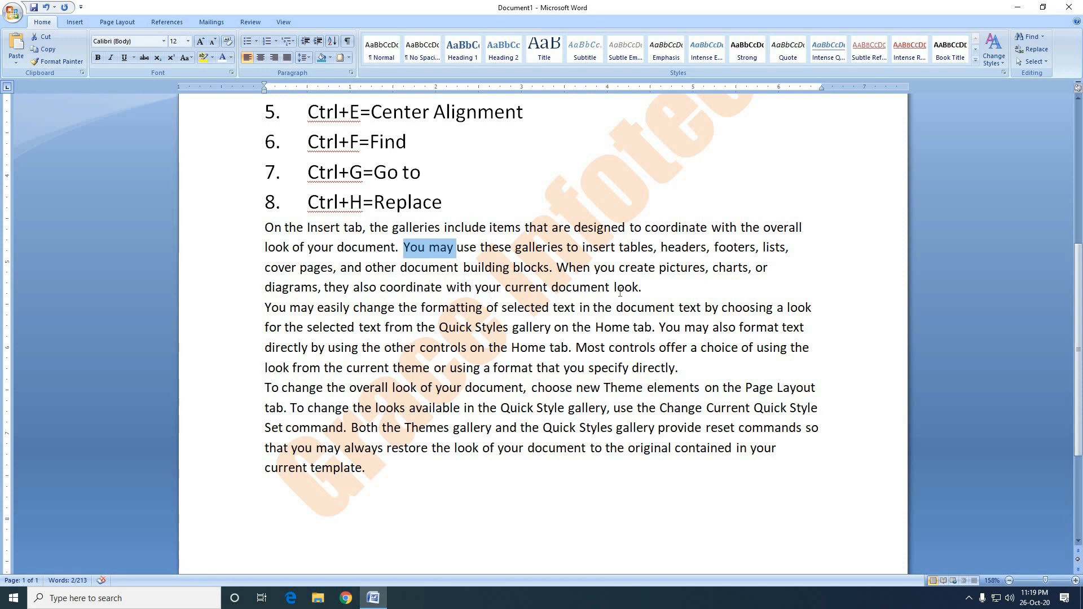
left_click_drag(265, 307, 310, 310)
double_click(294, 311)
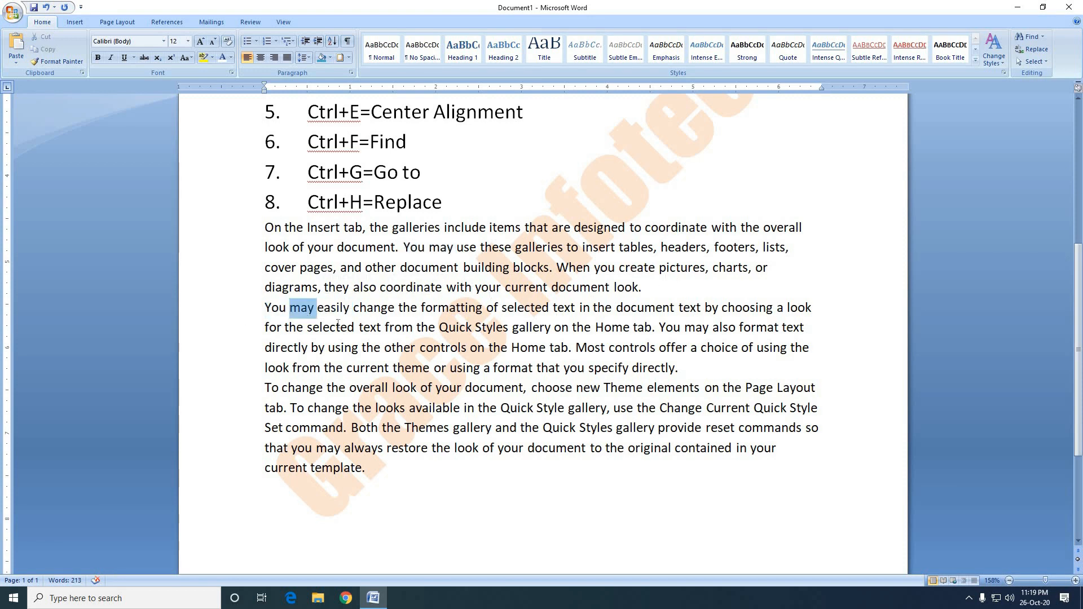
double_click(694, 327)
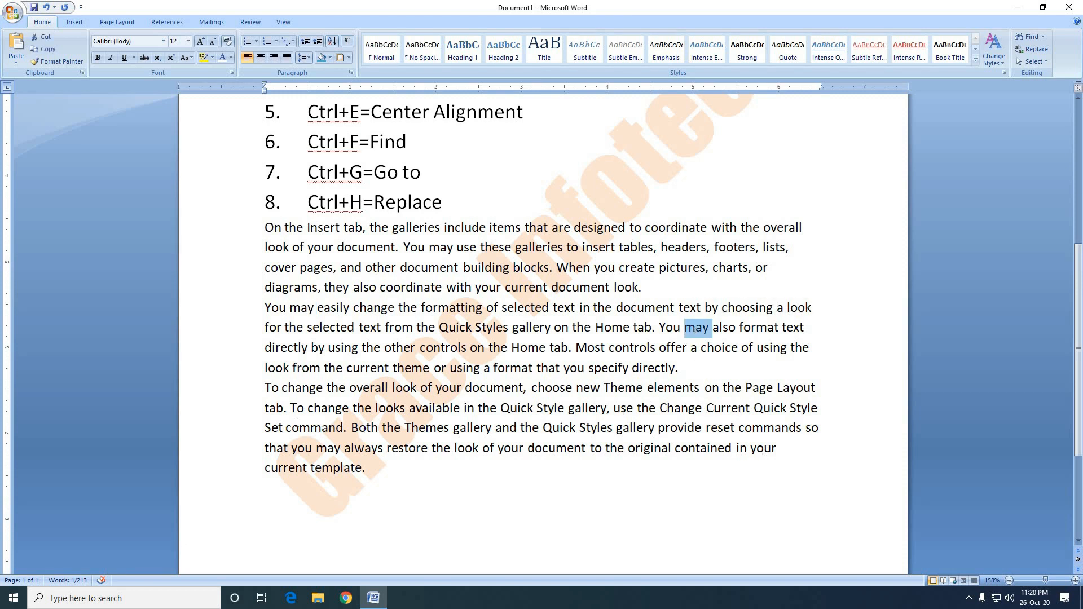
left_click(700, 368)
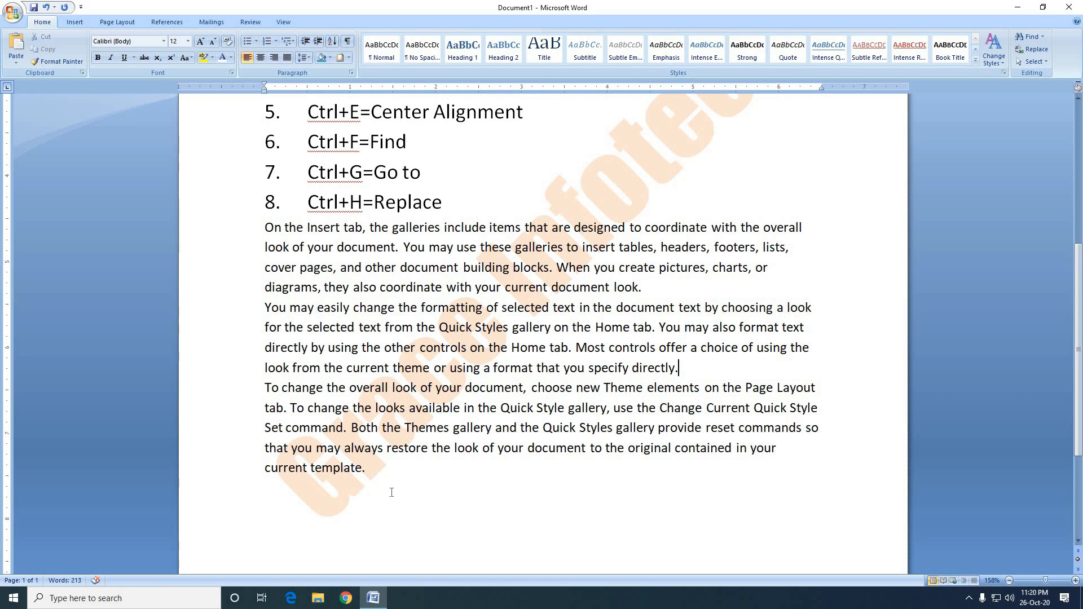
Insert blank lines before the first sample paragraph to push the sample text onto the second page.
left_click(264, 228)
key("Return")
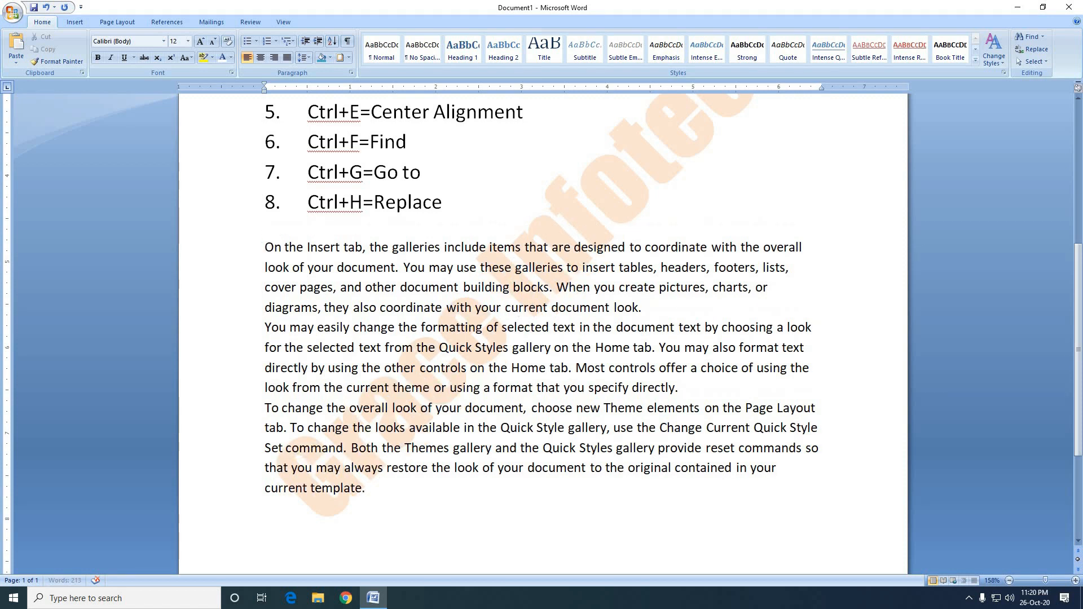
key("Return")
key("Return")
key("Return")
key("Return")
key("Return")
key("Return")
key("Return")
key("Return")
key("Return")
key("Return")
key("Return")
key("Return")
key("Return")
key("Return")
key("Return")
key("Return")
key("Return")
key("Return")
key("Return")
key("Return")
Add a ninth numbered list item reading "Ctrl+I=Italic" below the Replace entry.
scroll(414, 262, "up", 3)
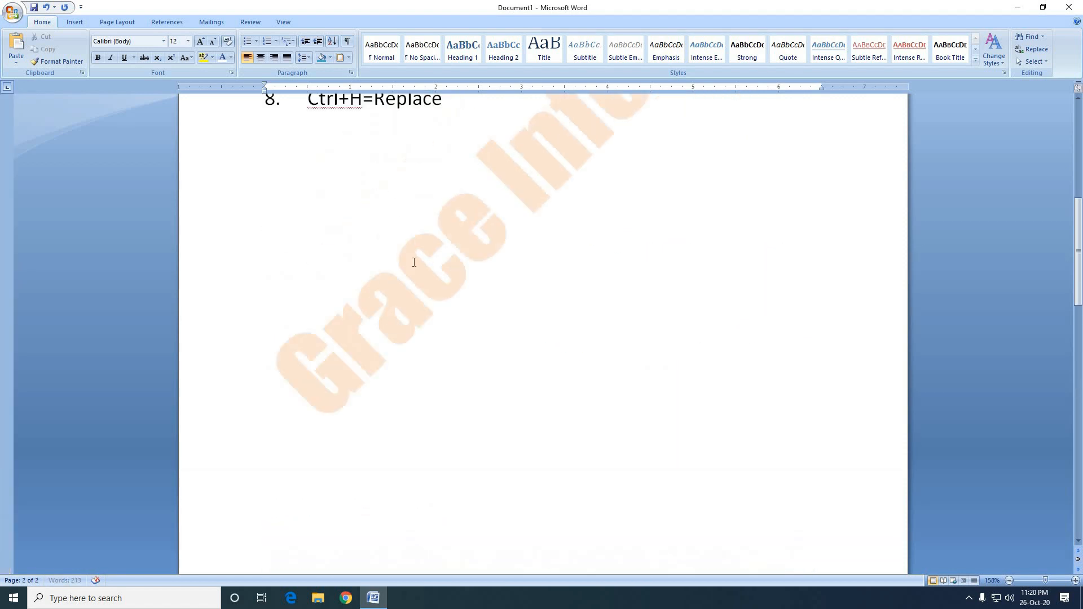
scroll(414, 263, "up", 3)
left_click(465, 268)
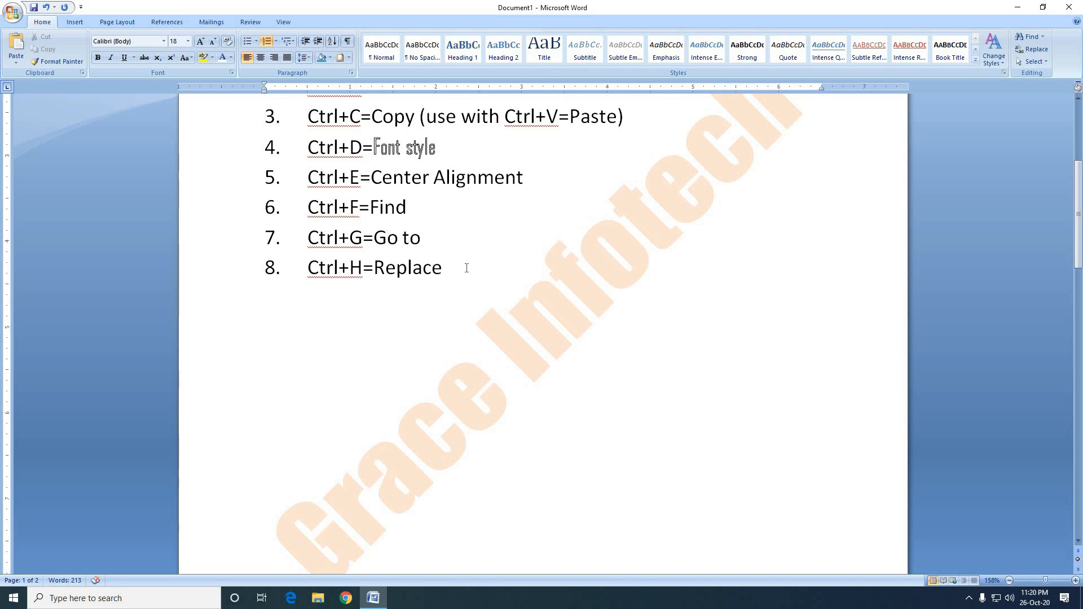
key("Return")
type("Ctrl+I")
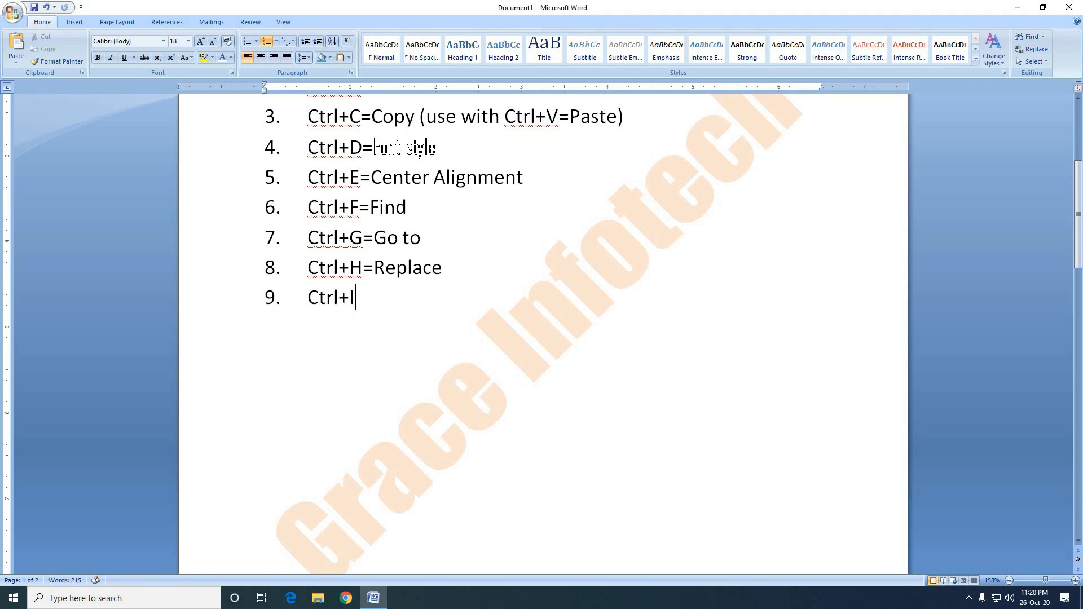
type("=Italic")
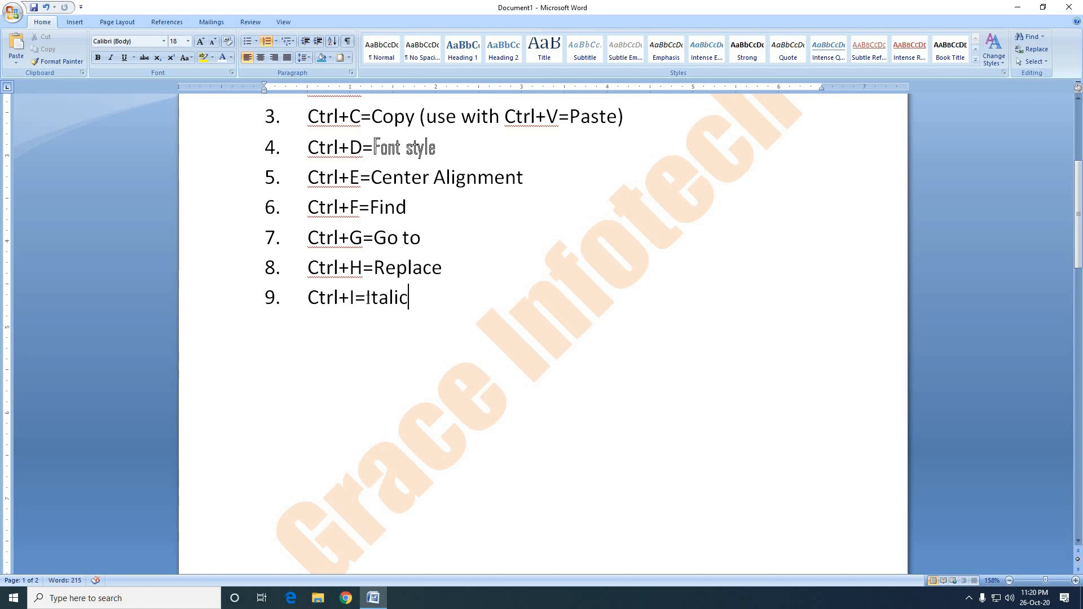
Toggle italic formatting on and off for the whole "Ctrl+I=Italic" list item.
left_click_drag(366, 298, 407, 316)
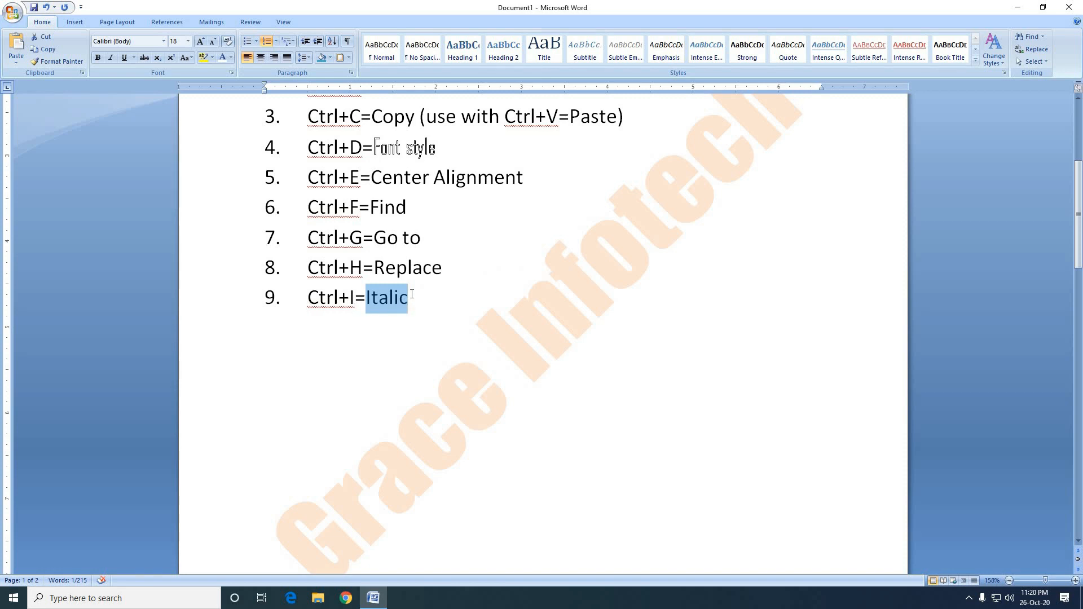
left_click_drag(411, 295, 307, 297)
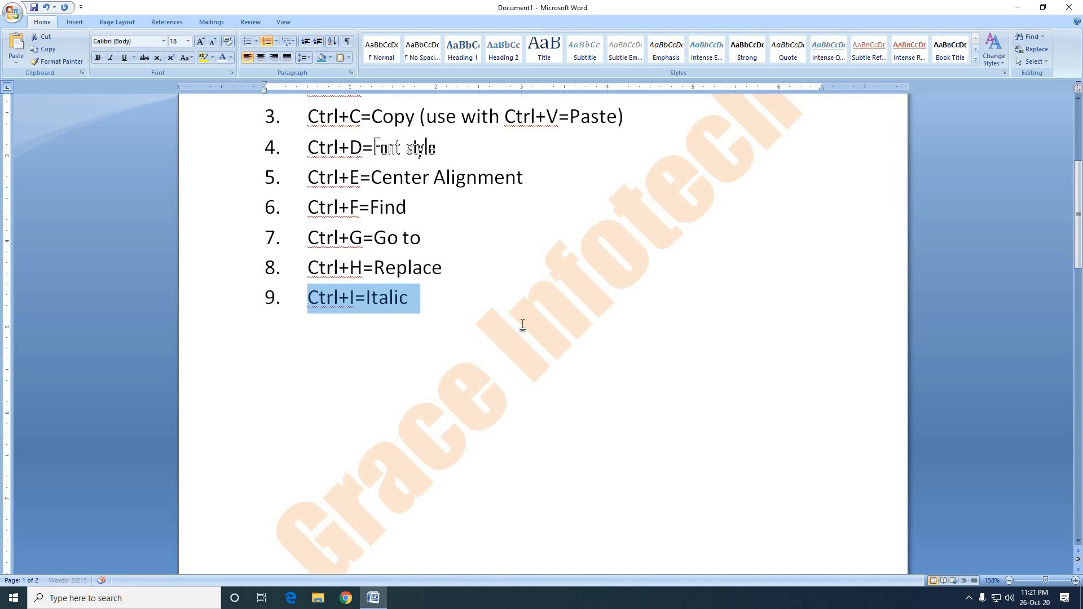
key("ctrl+i")
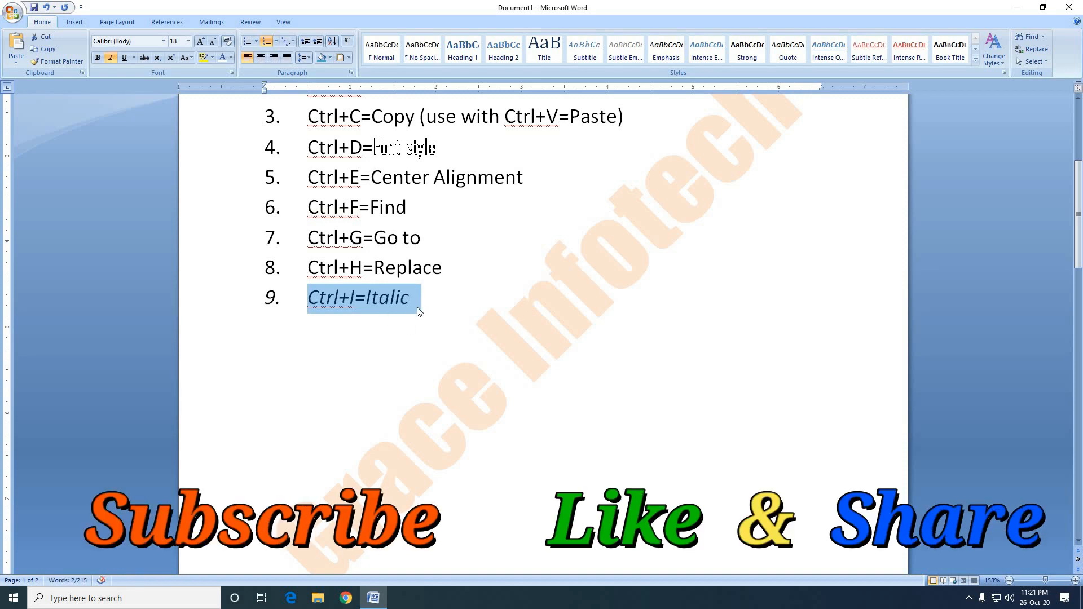
key("ctrl+i")
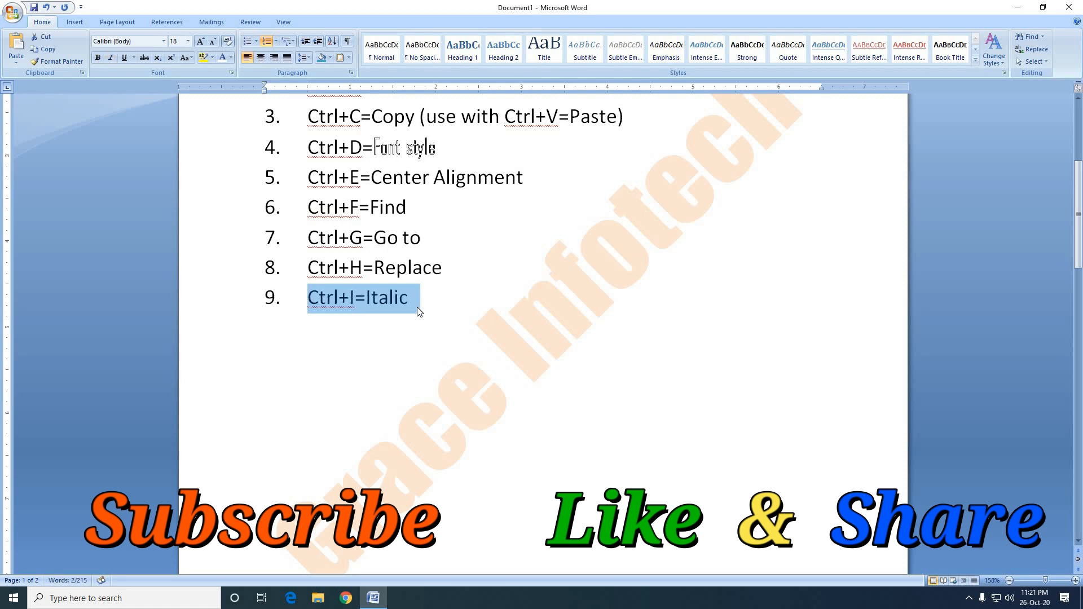
key("ctrl+i")
key("ctrl+i")
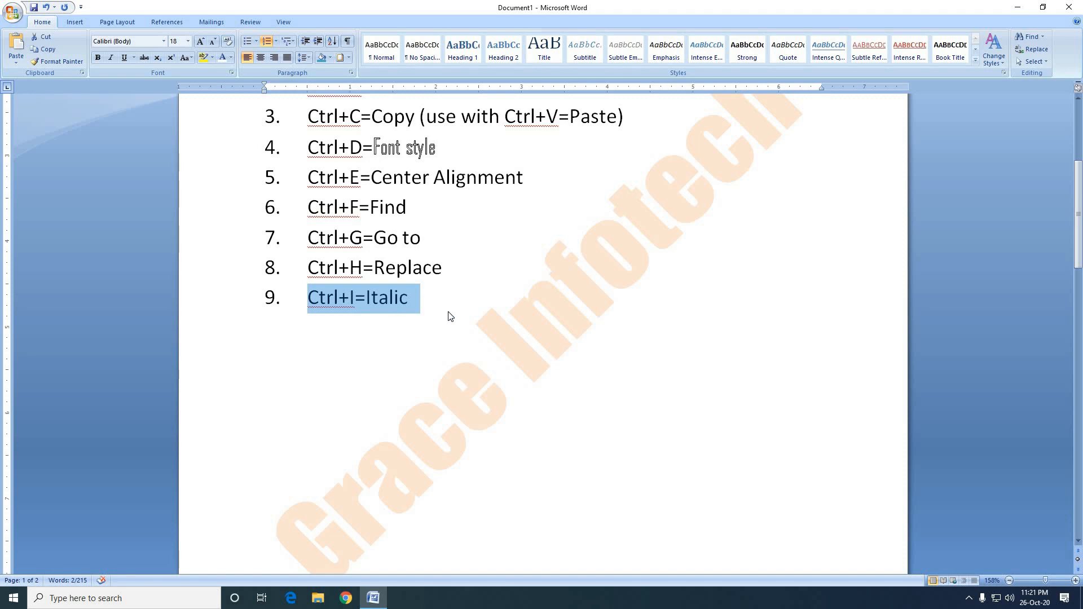
left_click(427, 299)
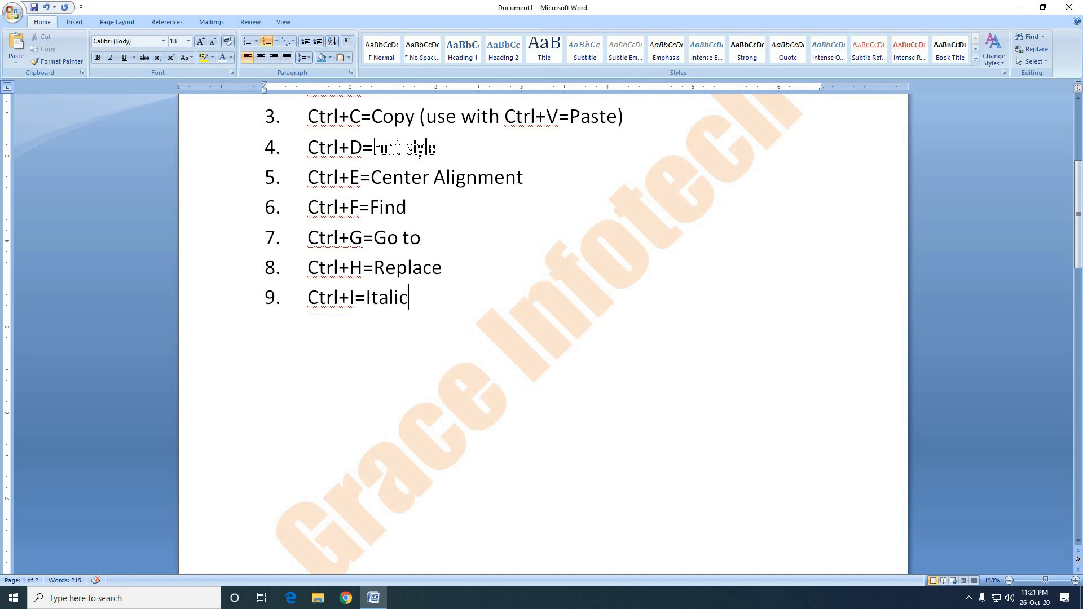
Add a tenth numbered list item reading "Ctrl+J=Justify" below the Italic entry.
key("Return")
type("Ctrl+J")
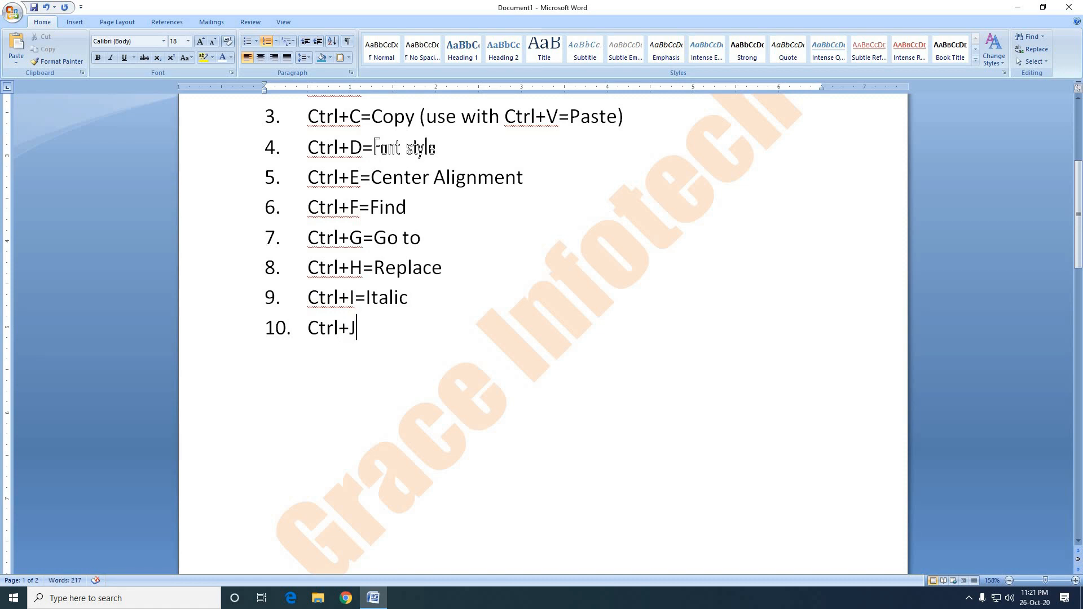
type("=Justify")
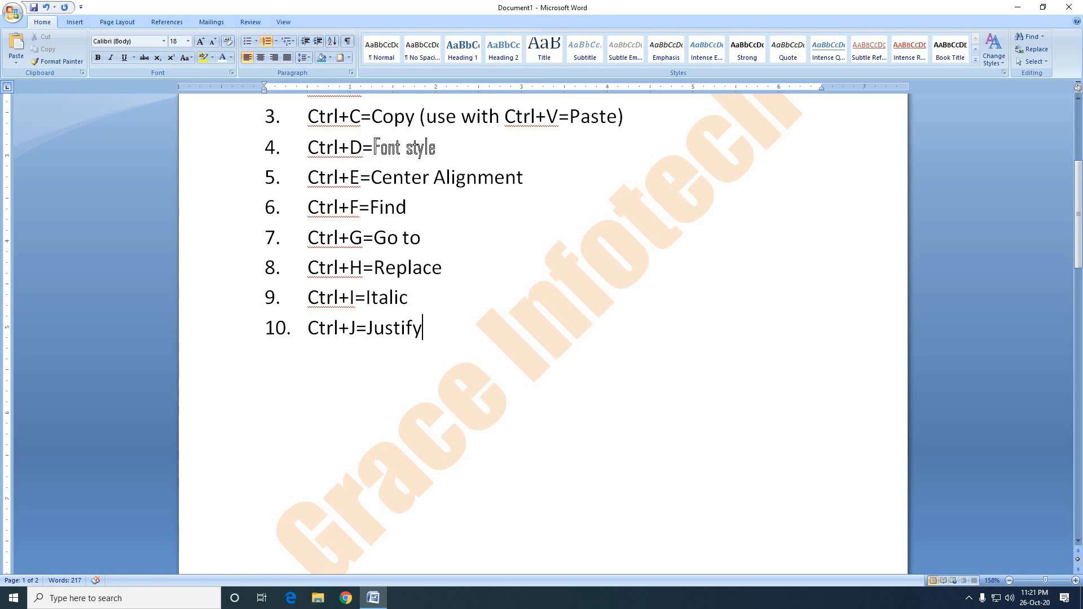
Justify the three sample paragraphs on the second page.
scroll(429, 321, "up", 3)
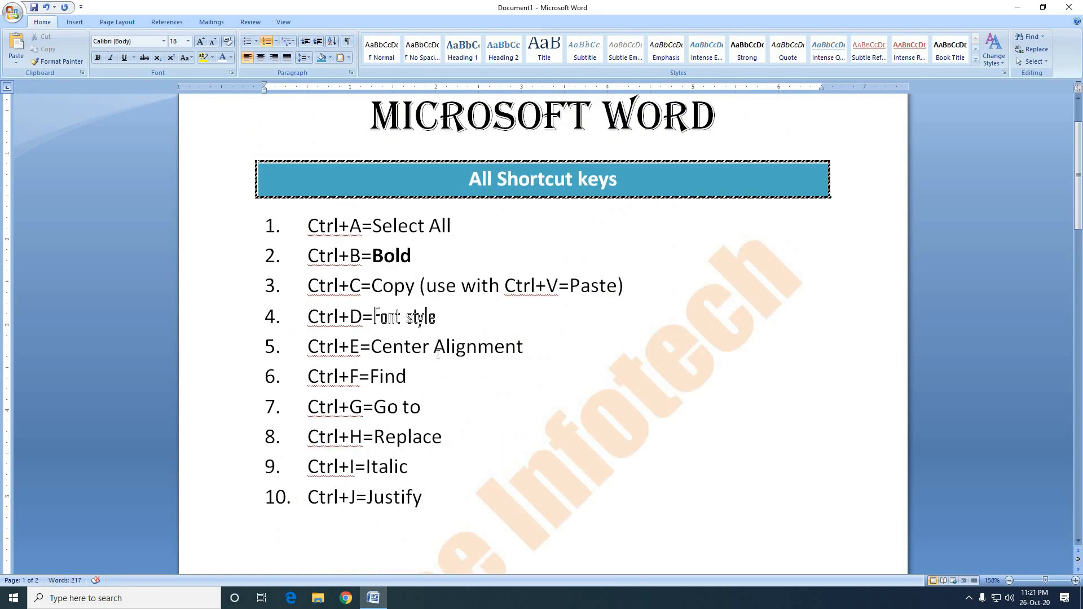
scroll(488, 480, "down", 2)
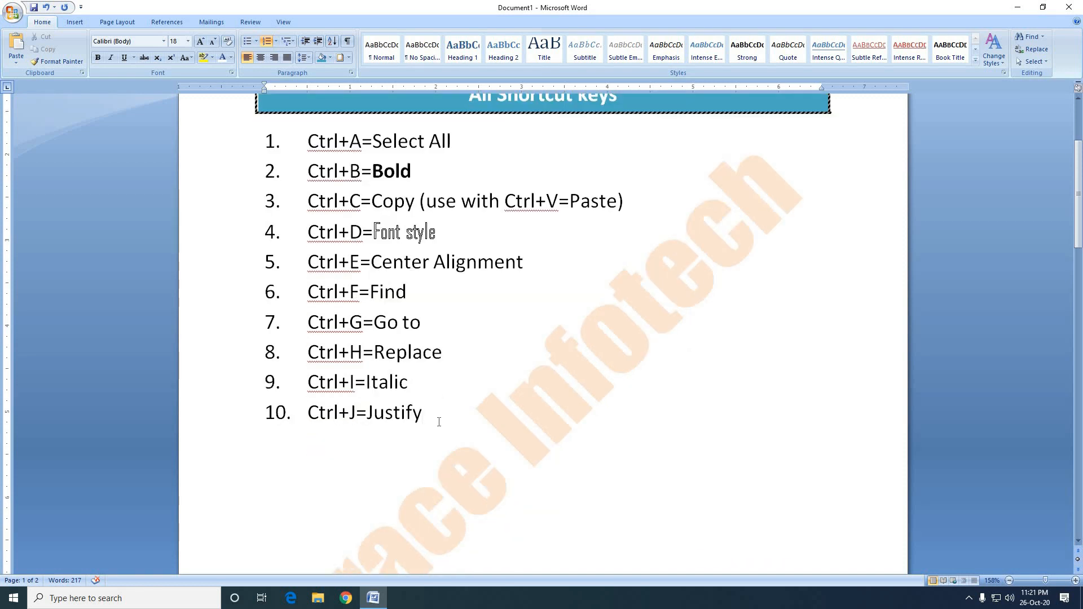
scroll(437, 420, "down", 10)
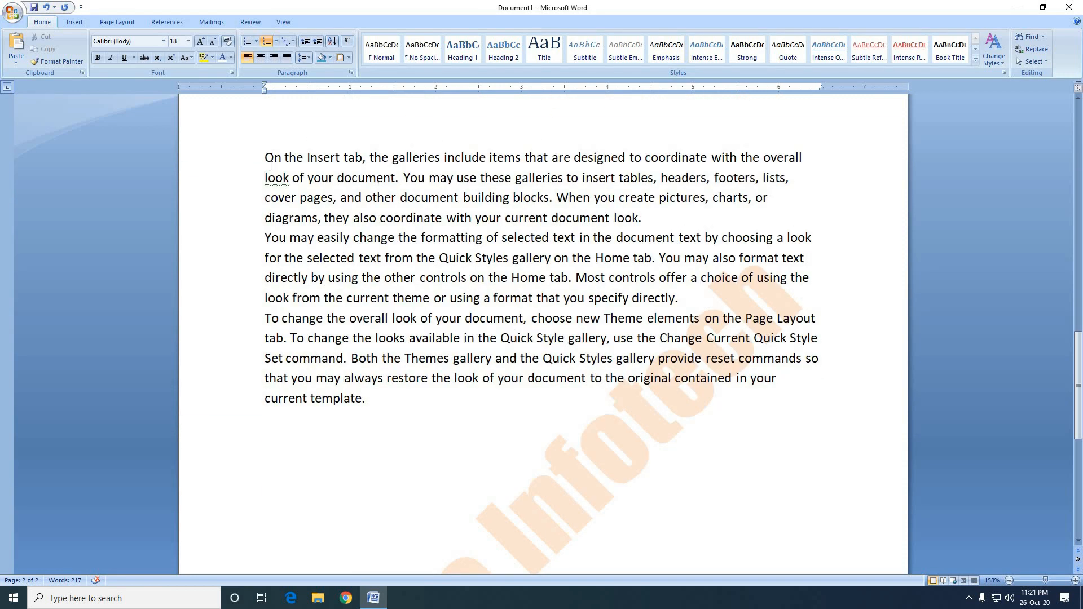
left_click_drag(264, 154, 431, 395)
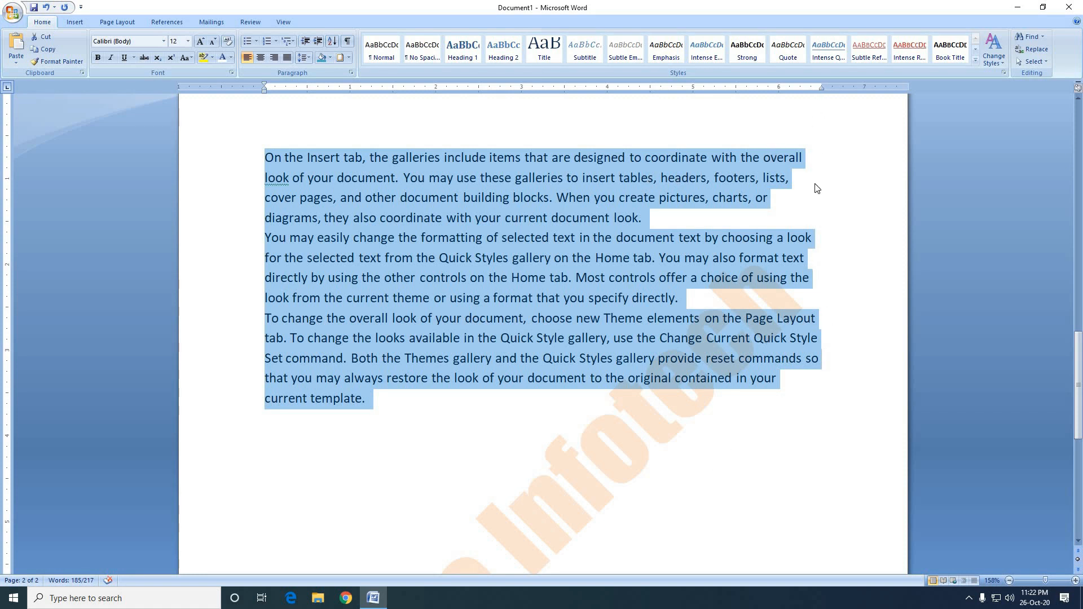
scroll(389, 343, "up", 1)
scroll(389, 343, "up", 10)
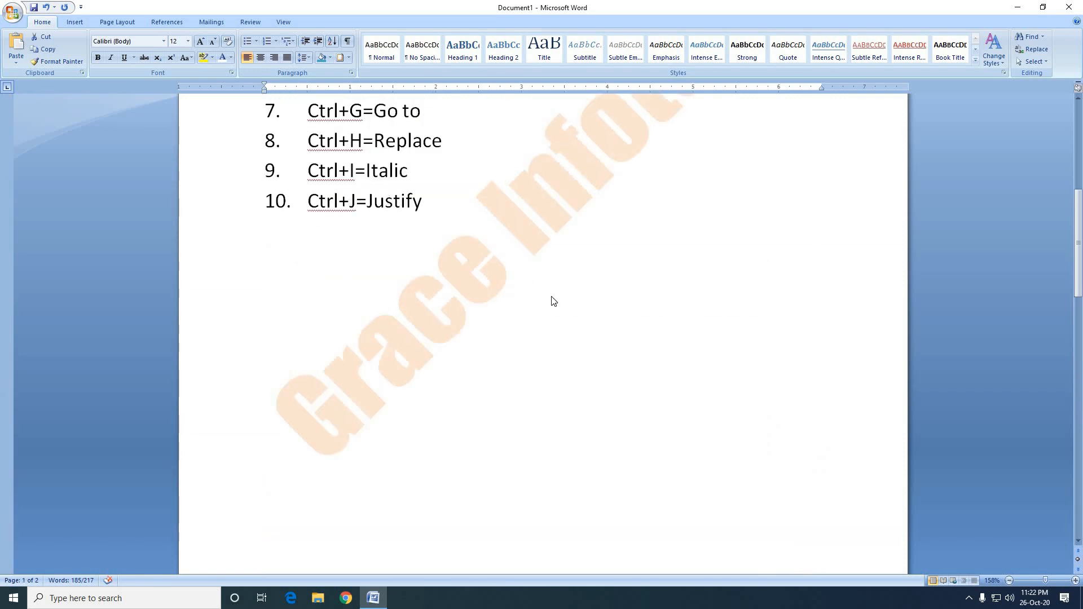
scroll(553, 301, "down", 10)
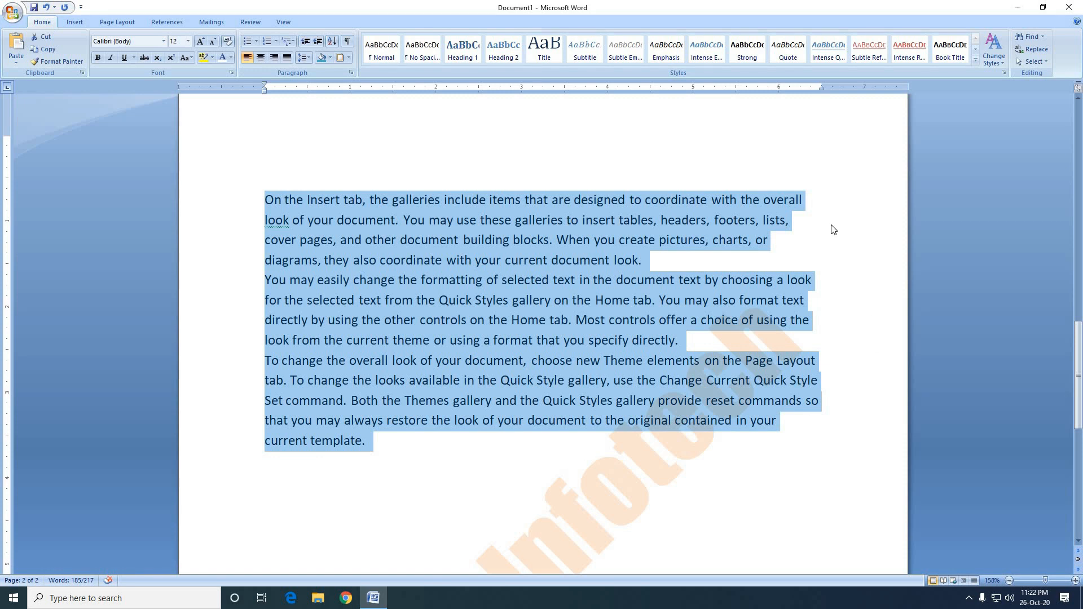
key("ctrl+j")
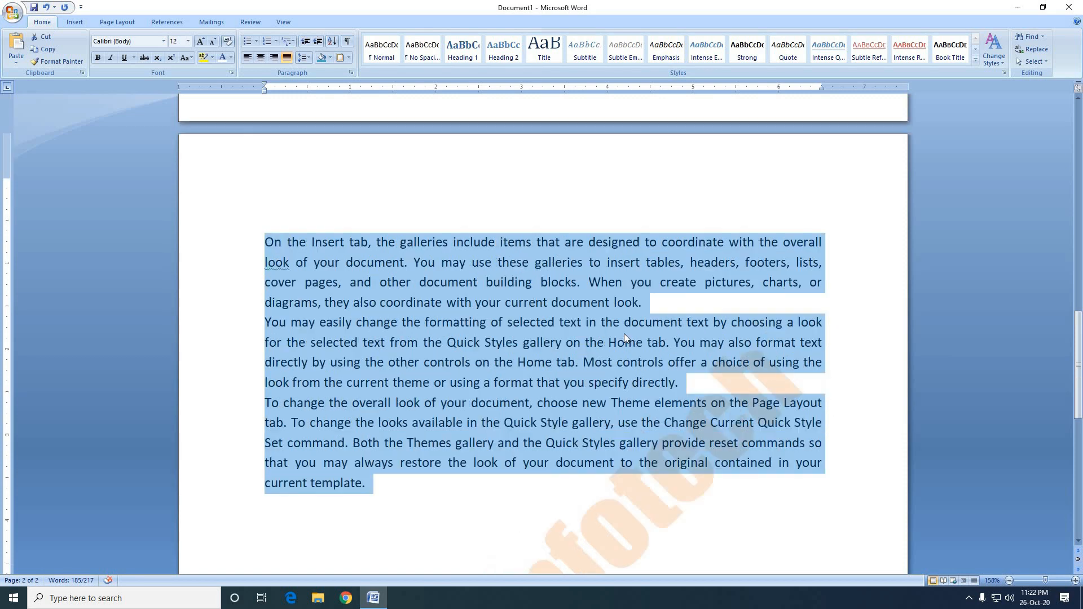
Add an eleventh numbered list item reading "Ctrl+k=Hyperlink" below the Justify entry.
scroll(620, 333, "up", 10)
left_click(453, 297)
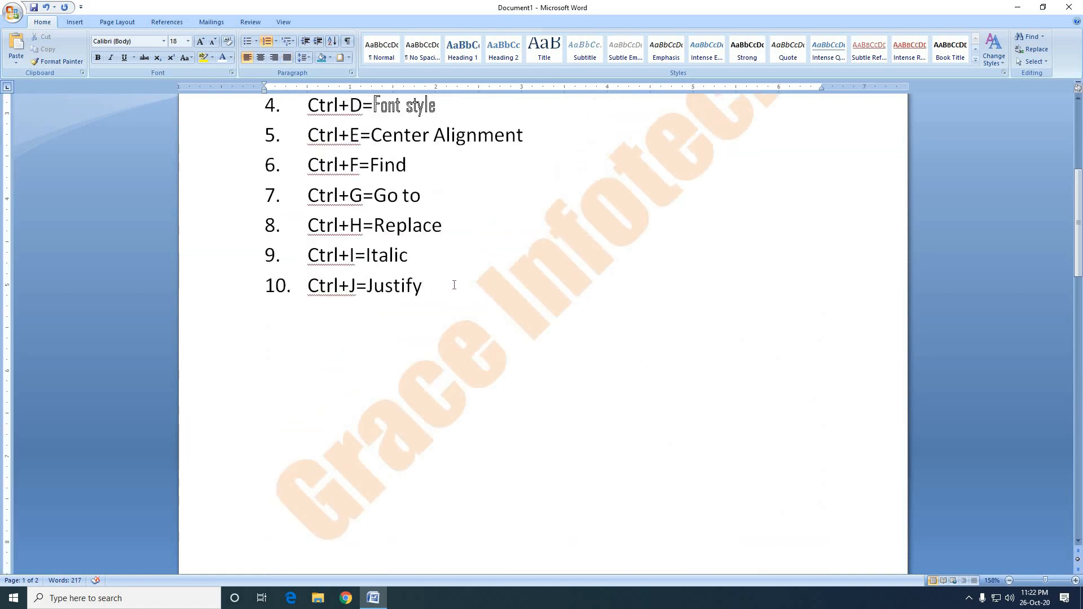
key("Return")
type("Ctrl+k")
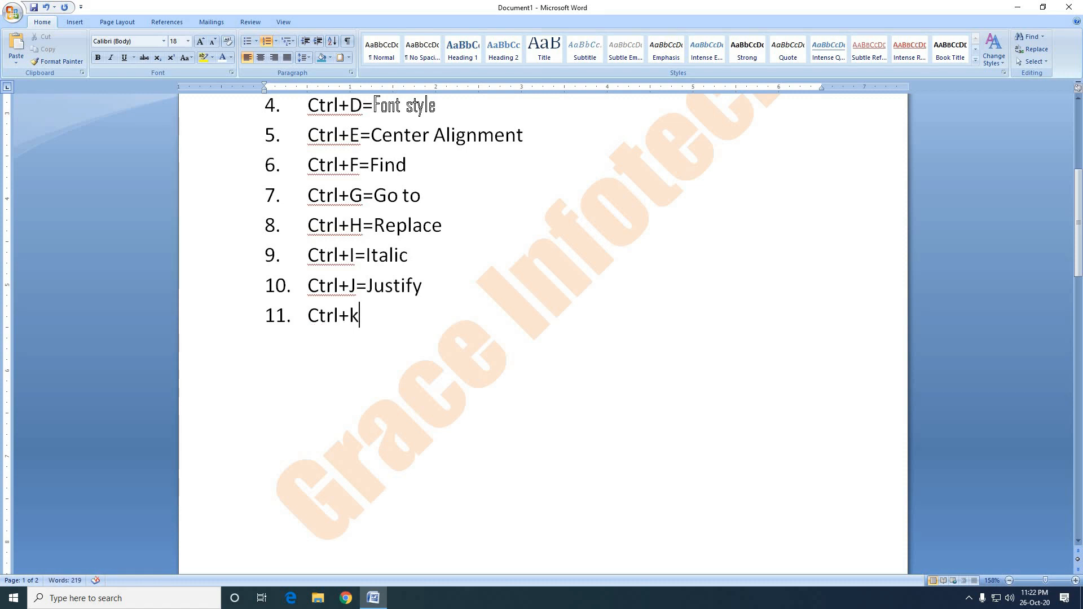
type("=Hyperlink")
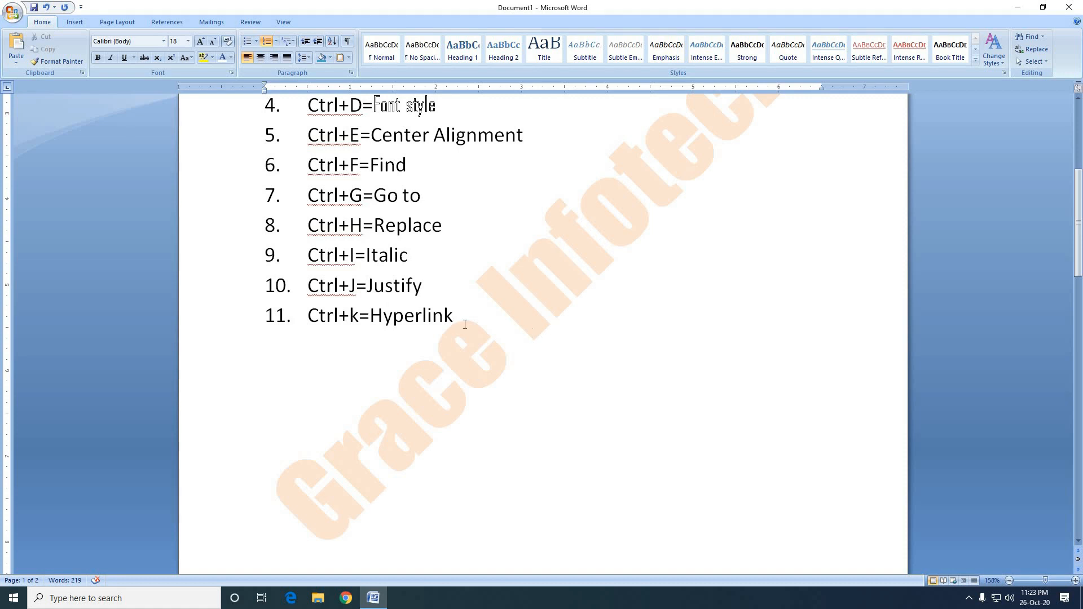
Insert a hyperlink to the Grace Infotech workbook from the Documents folder at the end of the "Ctrl+k=Hyperlink" item.
key("ctrl+k")
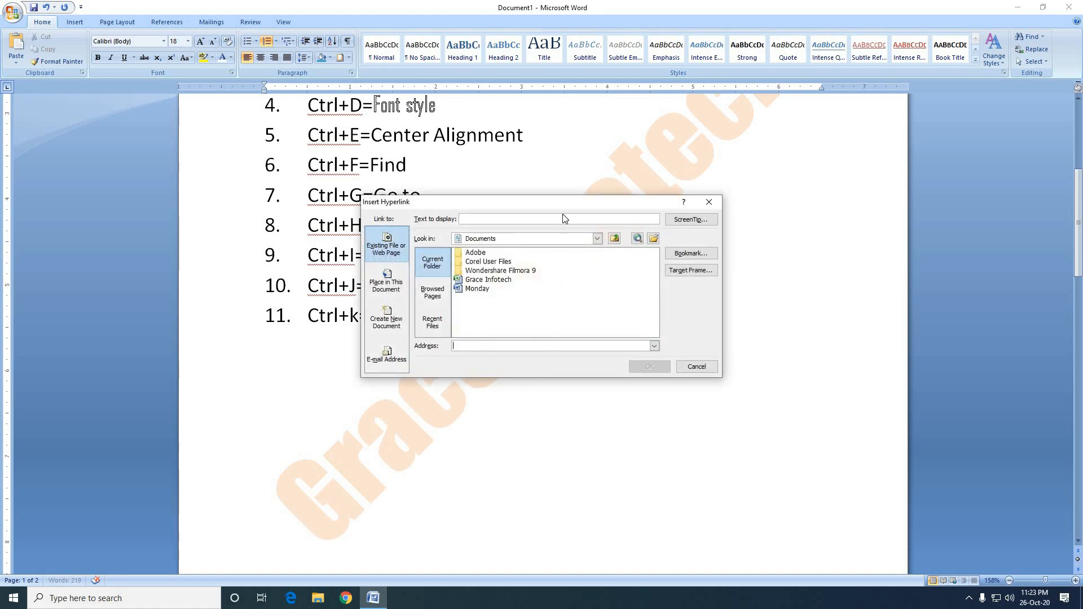
left_click_drag(567, 206, 705, 110)
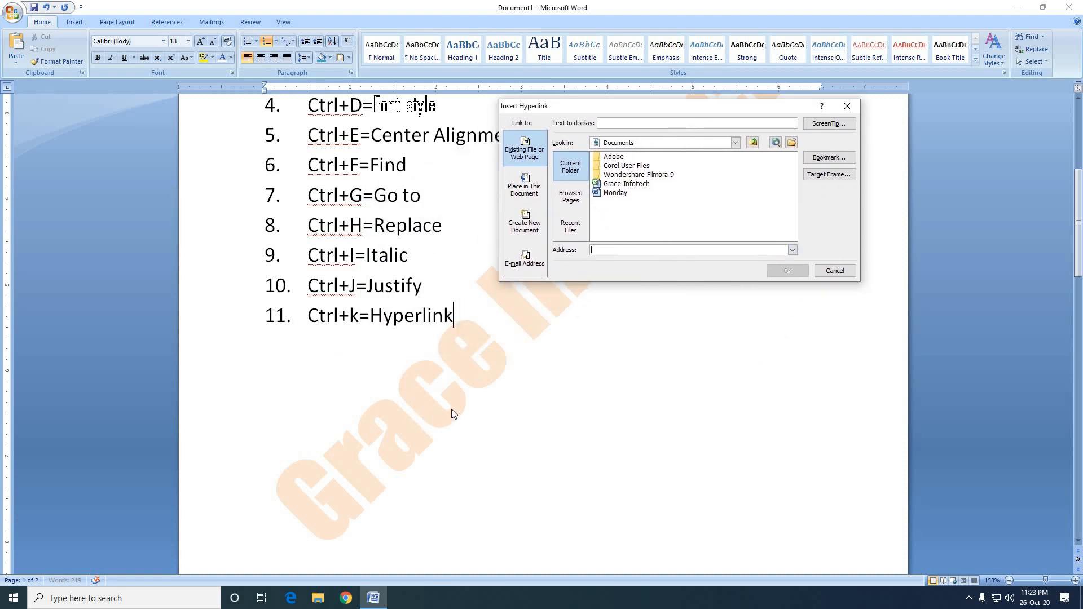
left_click(630, 184)
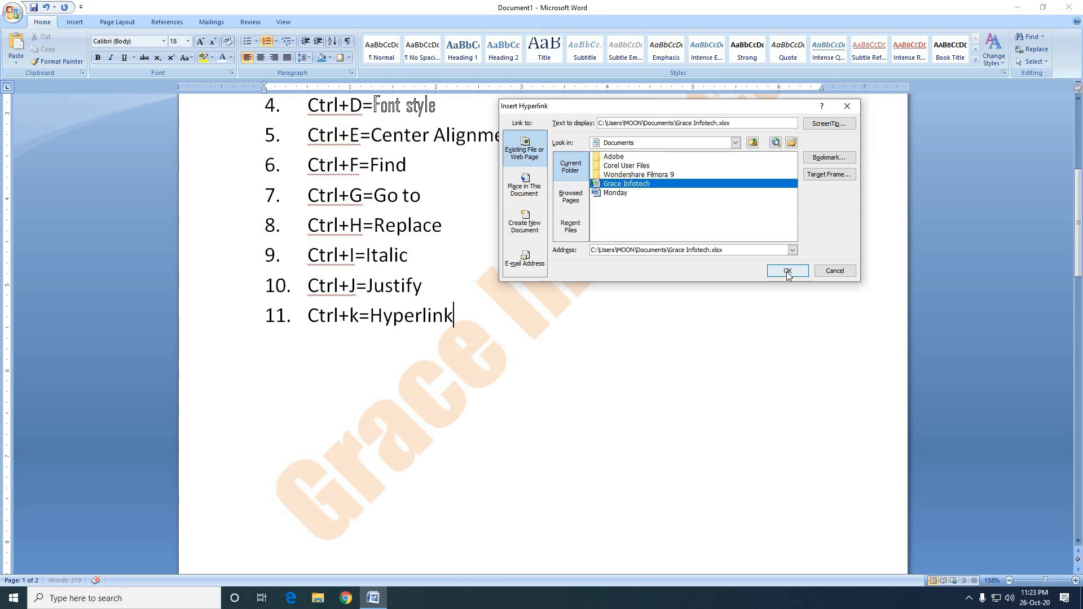
left_click(788, 272)
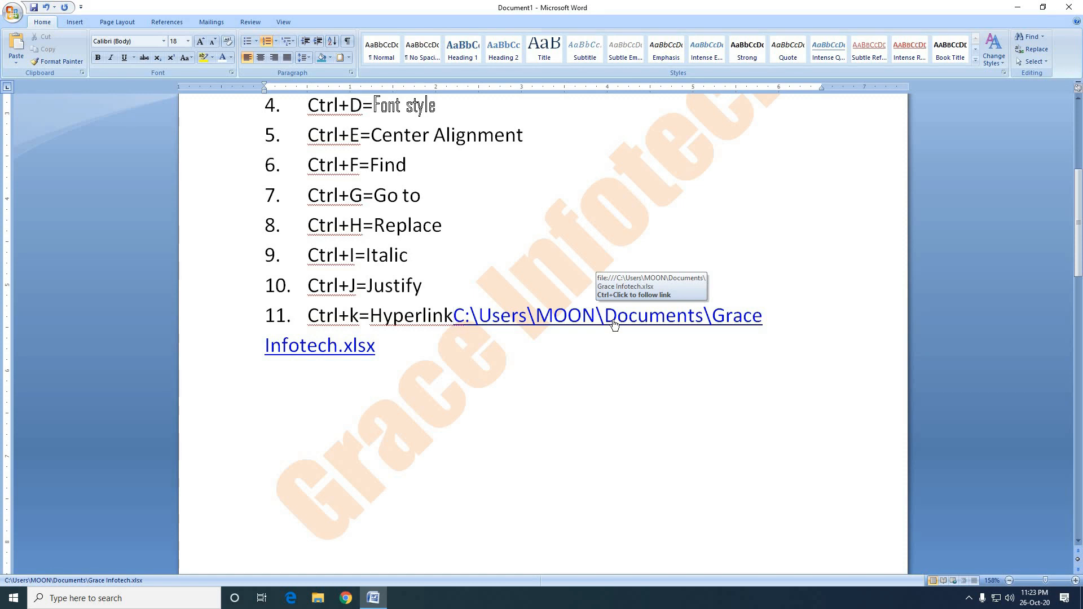
Follow the Grace Infotech.xlsx link to view the workbook in Excel, and close it without saving.
left_click(614, 323, "ctrl")
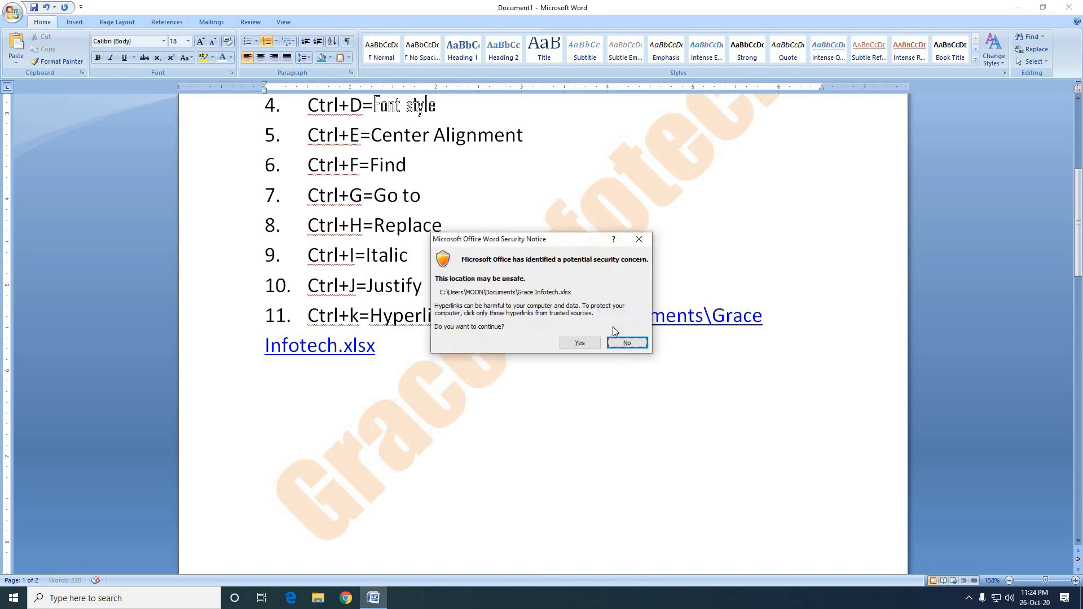
left_click(585, 346)
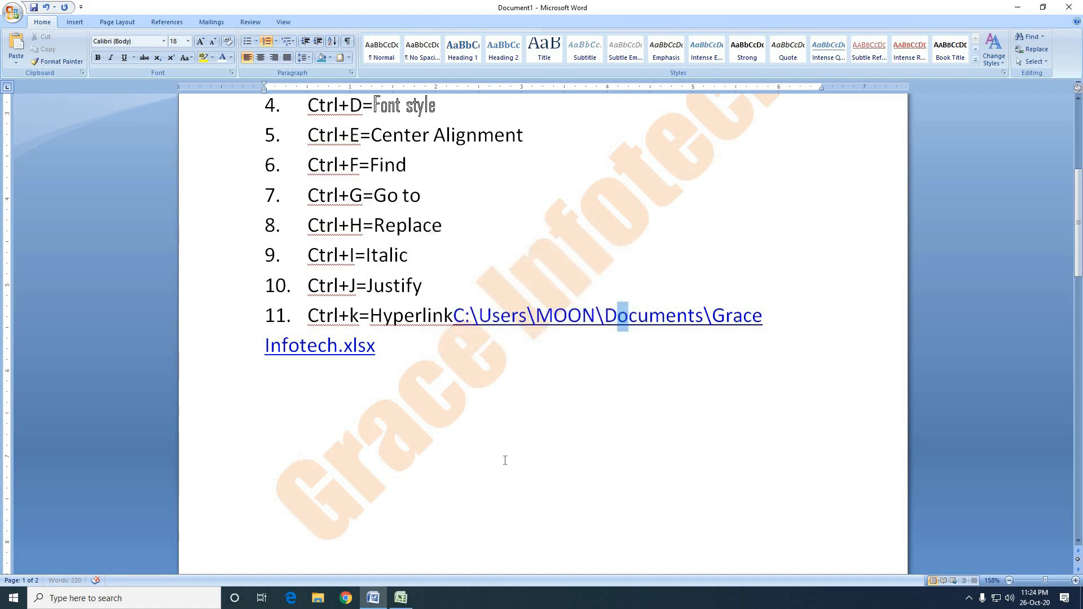
mouse_move(412, 605)
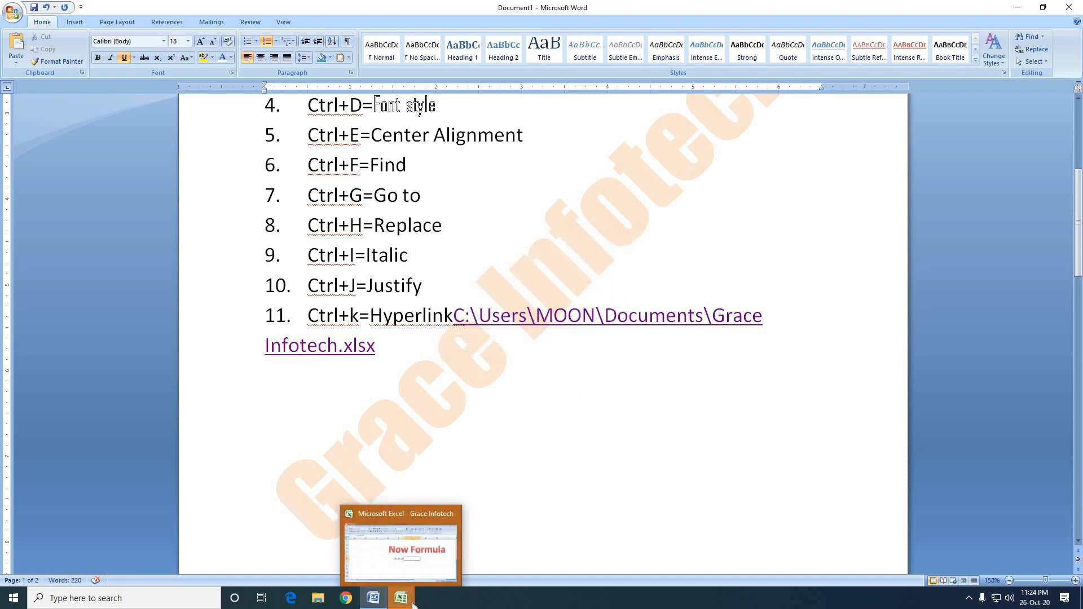
left_click(401, 544)
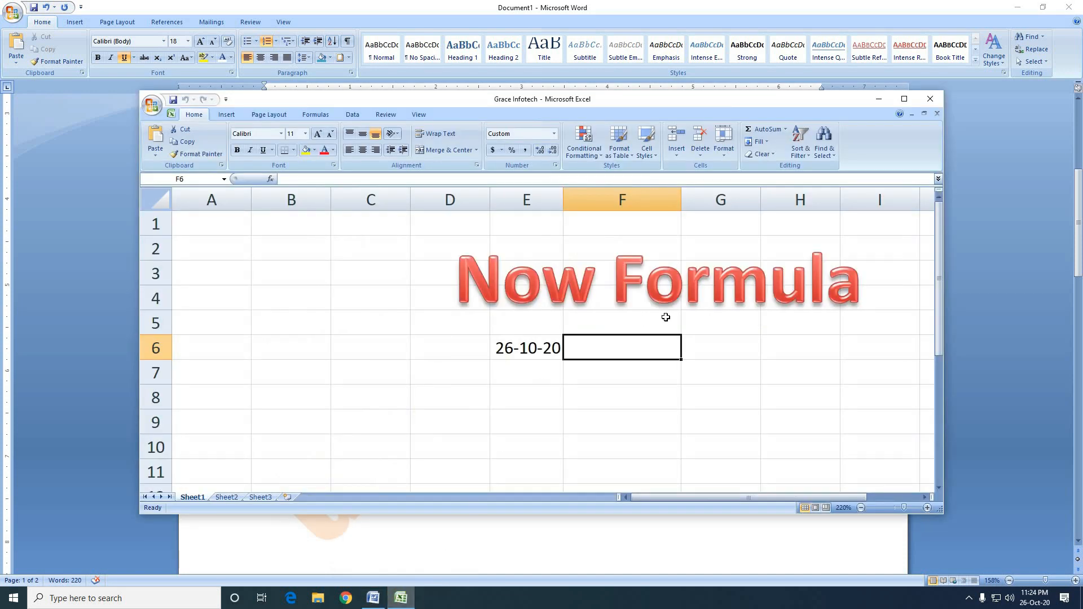
left_click(929, 99)
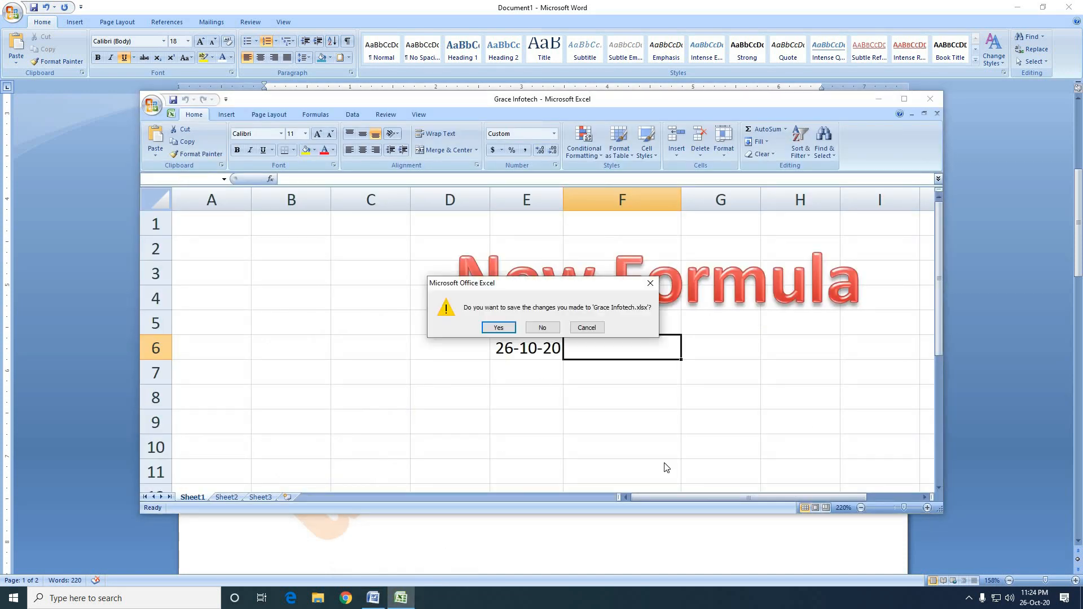
left_click(549, 330)
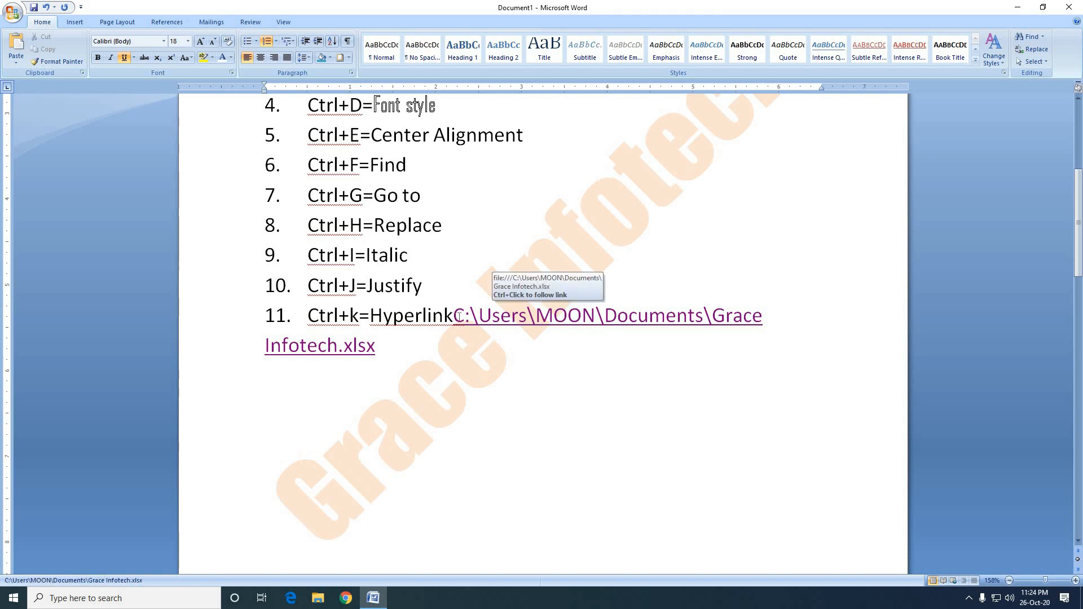
Replace the workbook link with a hyperlink to Monday.docx on a new unnumbered line below the "Ctrl+k=Hyperlink" item.
left_click_drag(459, 317, 573, 348)
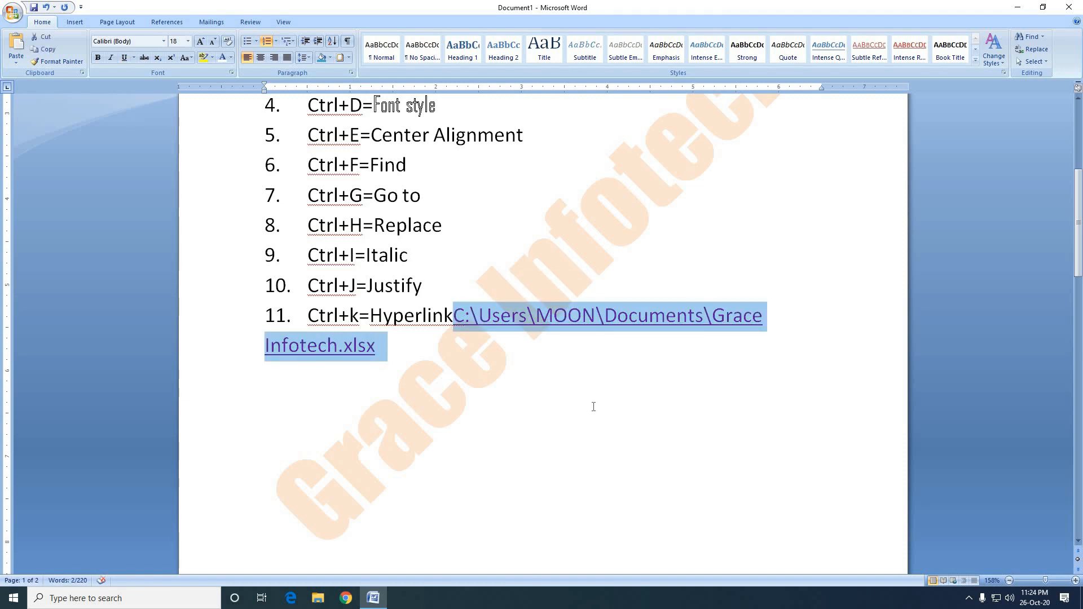
key("Delete")
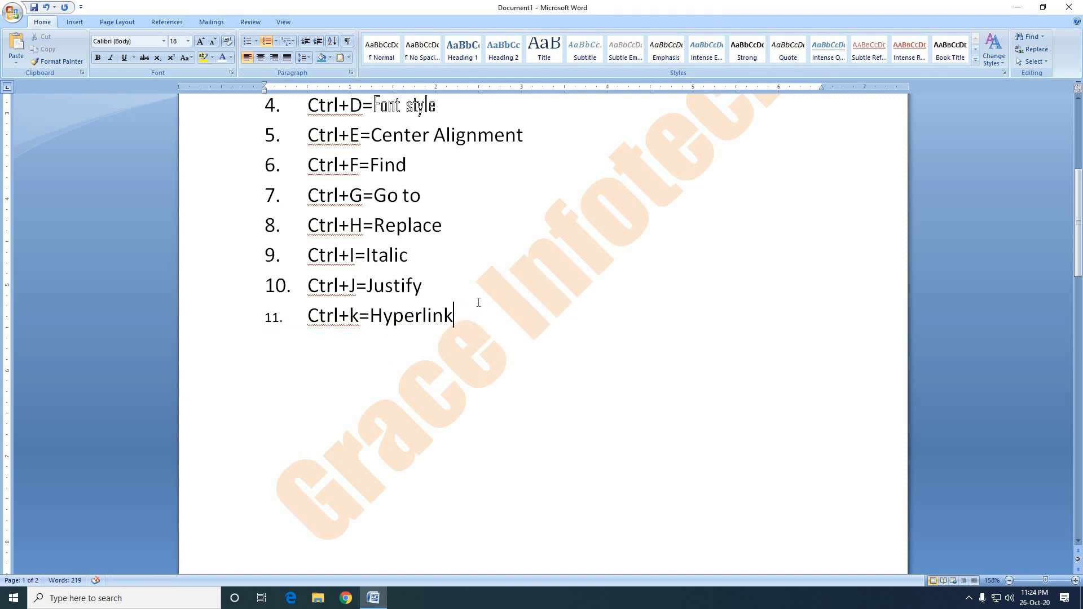
key("Return")
key("BackSpace")
key("ctrl+k")
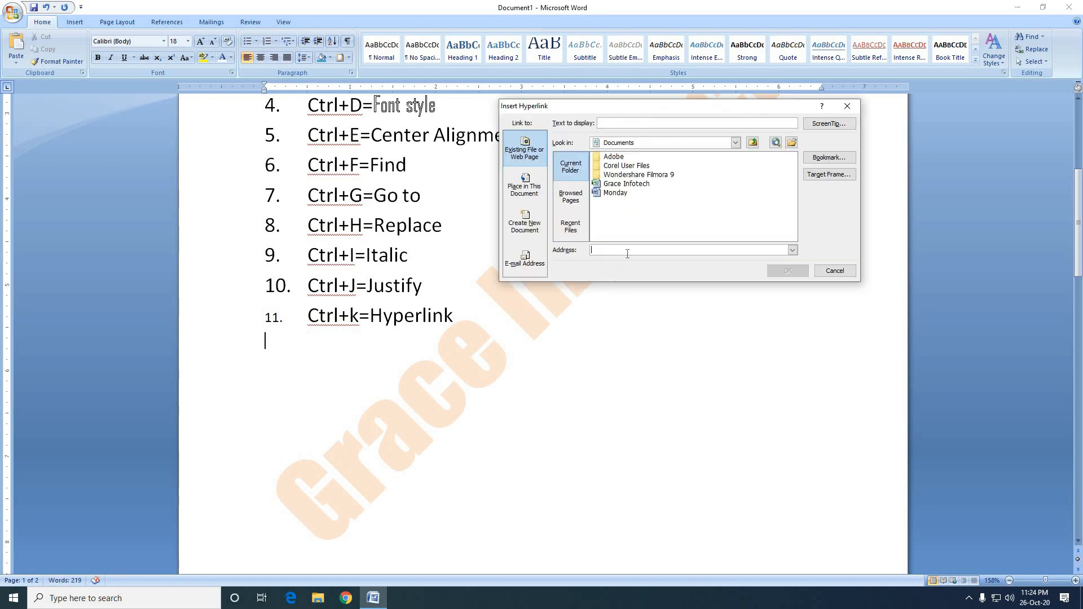
left_click(625, 193)
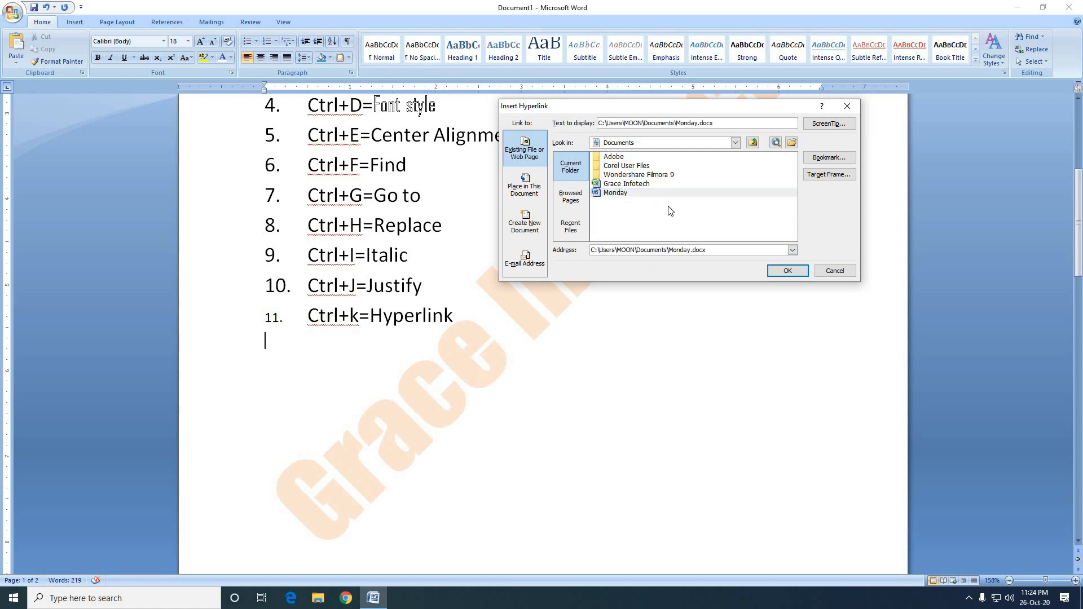
left_click(788, 271)
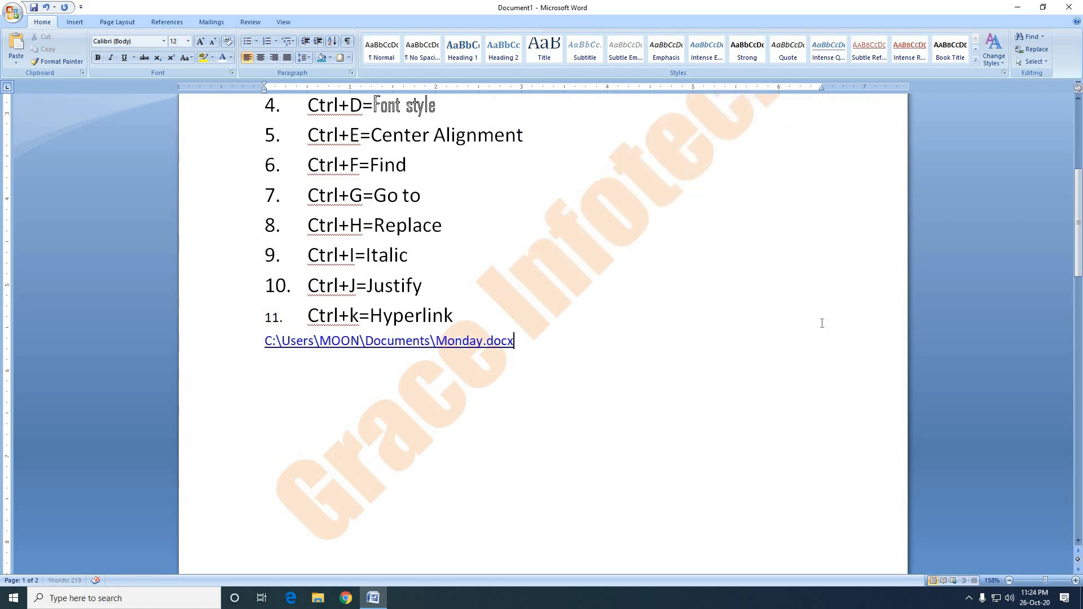
Follow the Monday.docx link to view the linked calendar document, and close it.
left_click(425, 345, "ctrl")
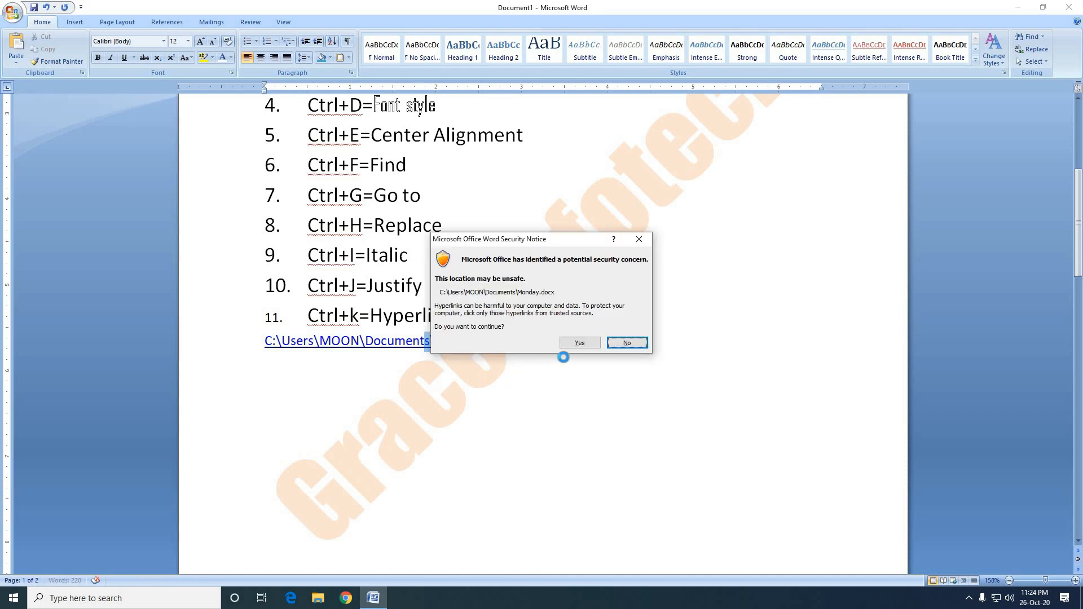
left_click(587, 346)
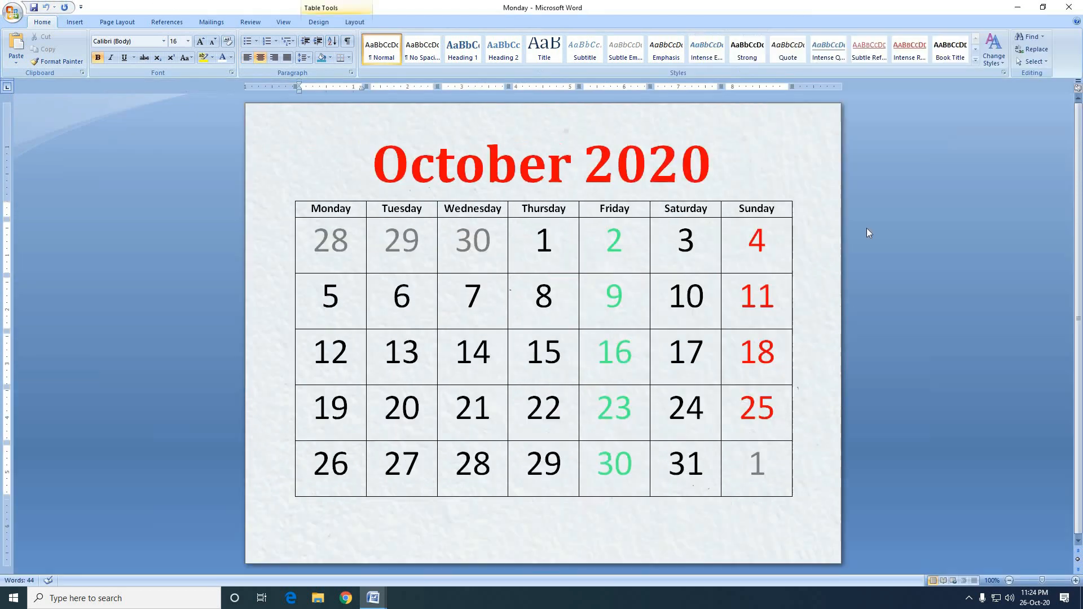
left_click(903, 99)
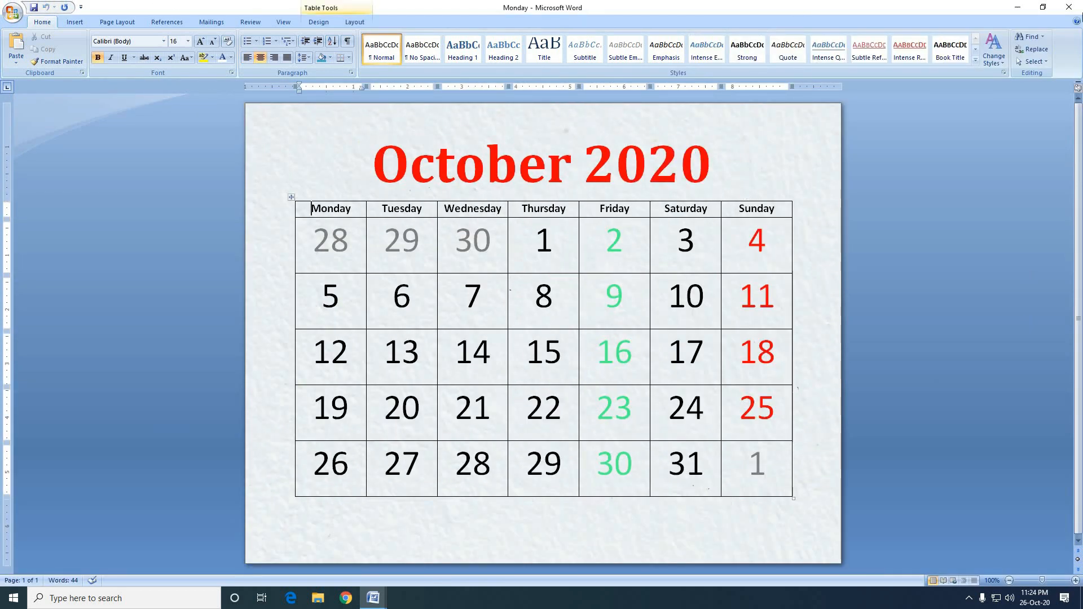
left_click(1069, 7)
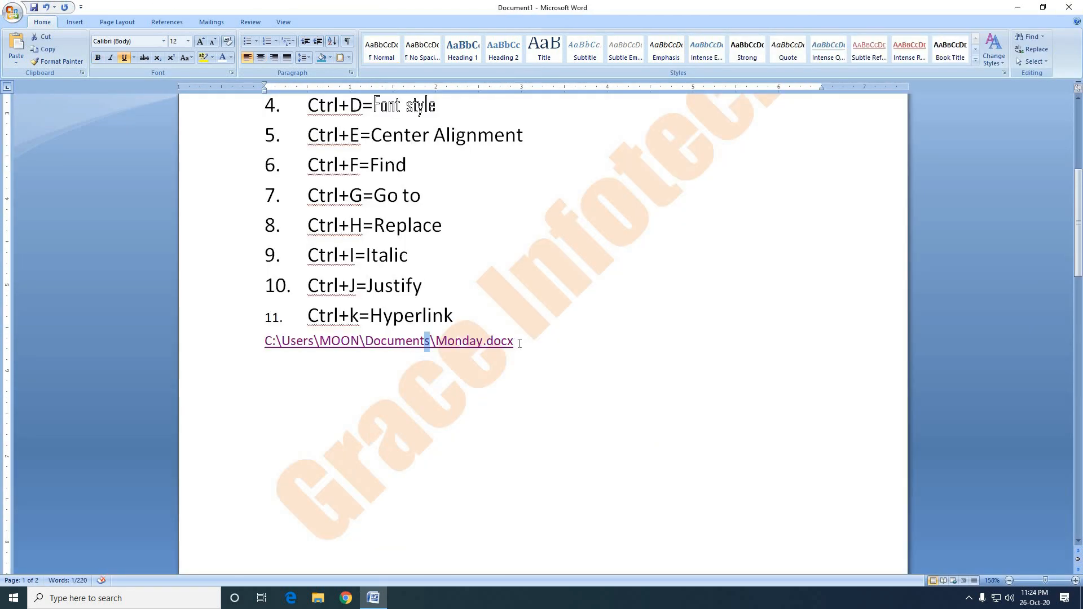
Delete the Monday.docx hyperlink below the "Ctrl+k=Hyperlink" item.
left_click_drag(519, 343, 255, 351)
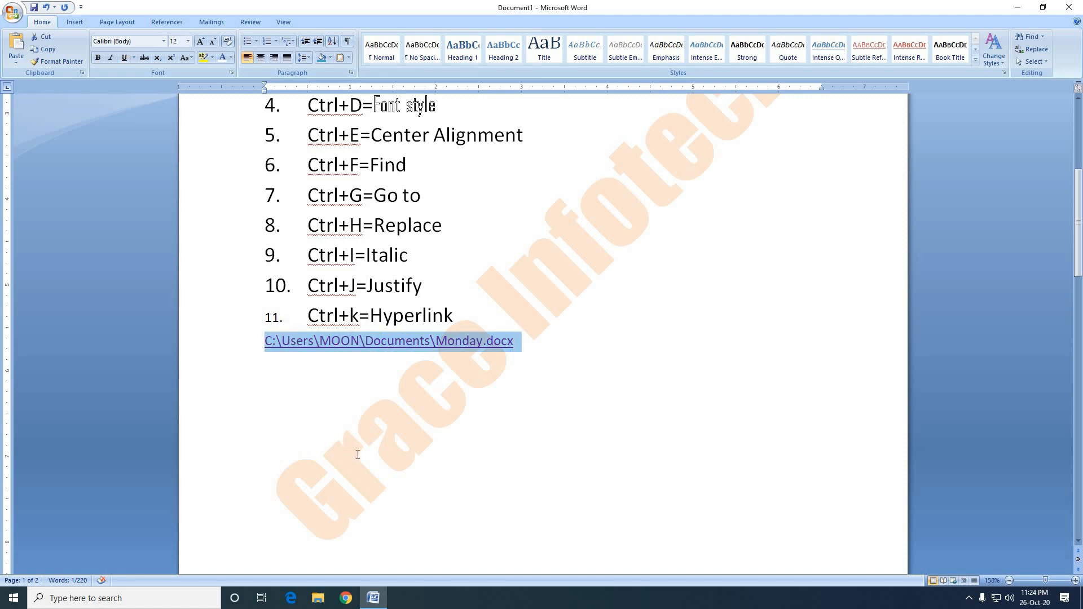
key("Delete")
Add a twelfth numbered list item reading "Ctrl+L=Left Alignment" below the Hyperlink entry.
left_click(471, 317)
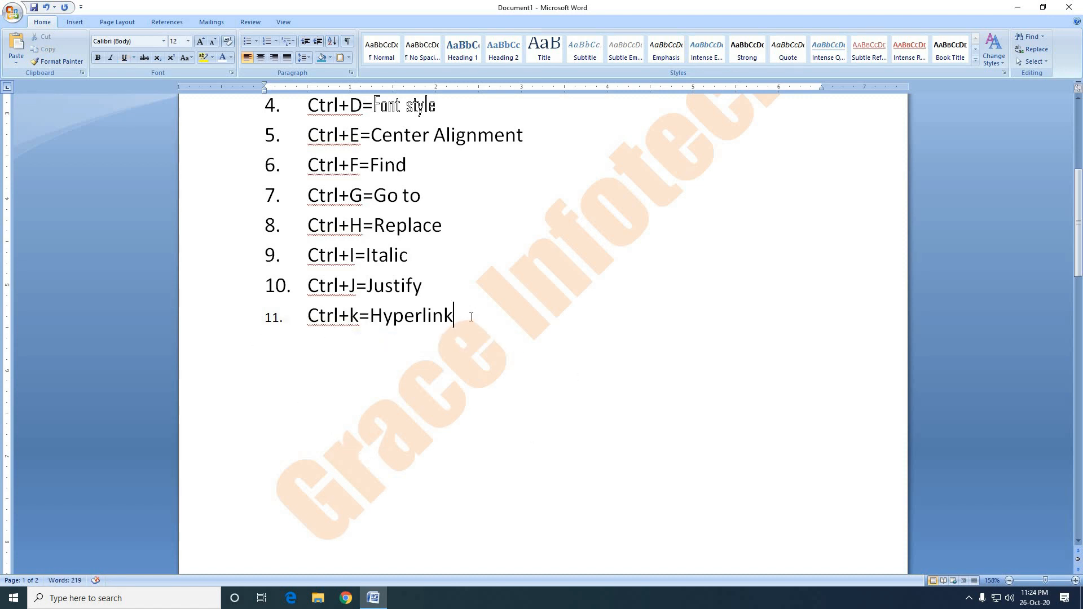
key("Return")
type("Ctrl")
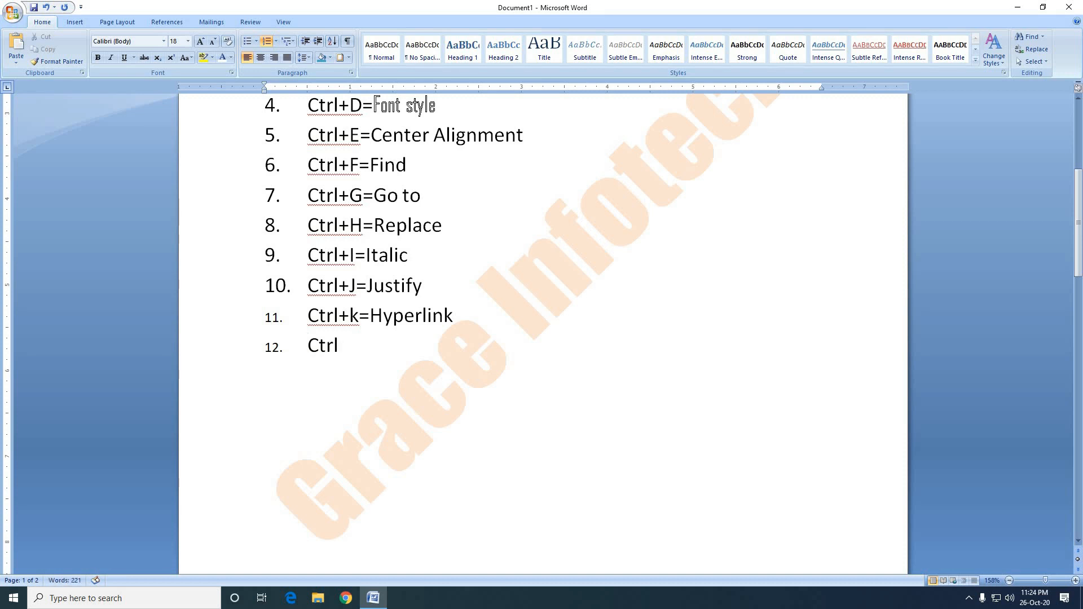
type("+L=Left Align")
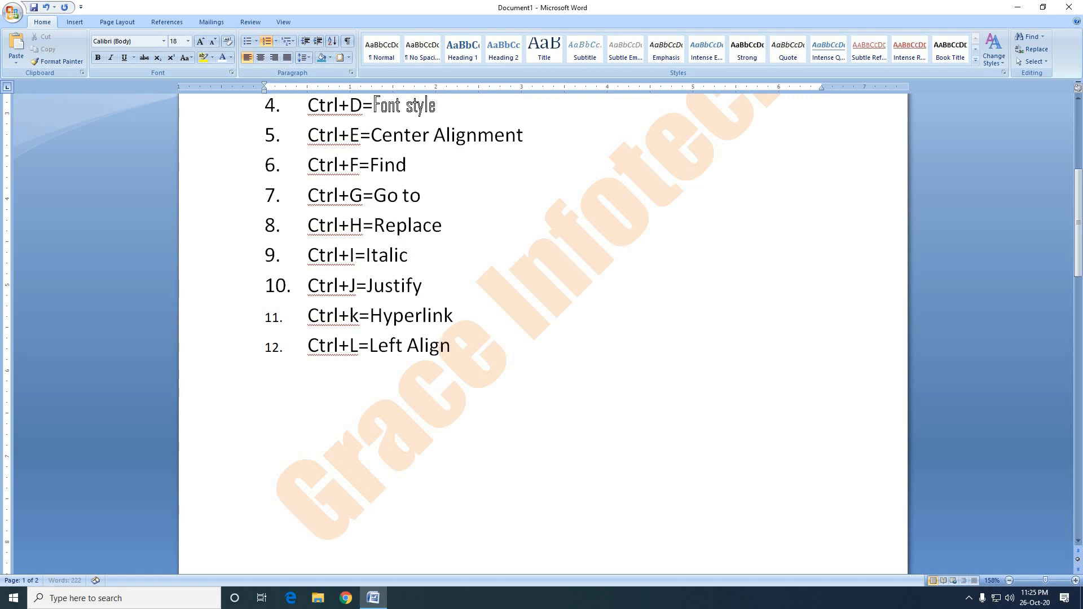
type("ment")
left_click(357, 394)
Remove the list numbering from the "Ctrl+k=Hyperlink" item.
left_click(286, 319)
left_click(274, 318)
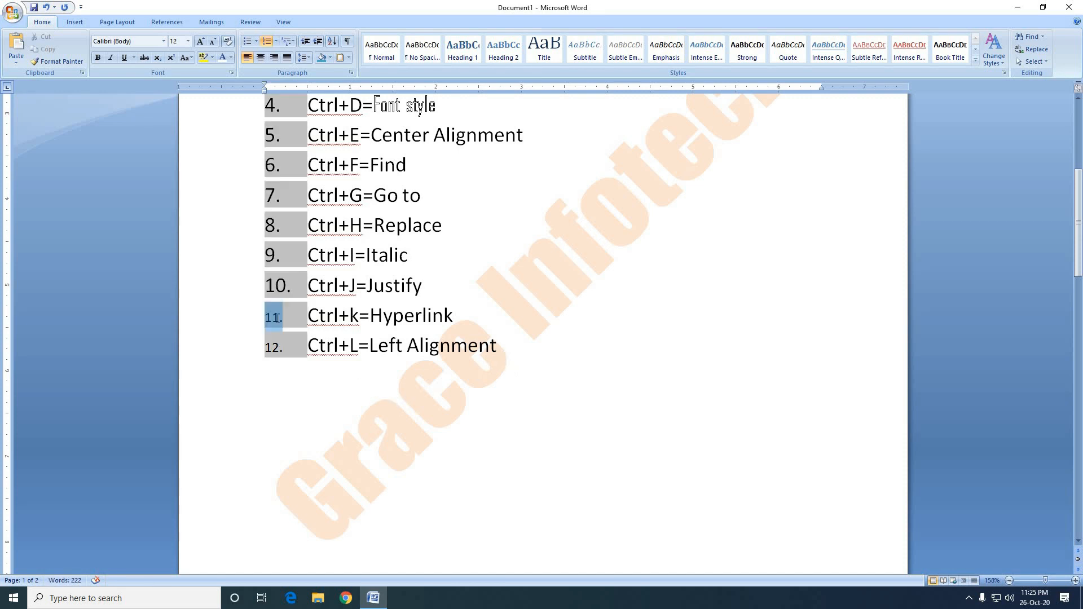
left_click(266, 42)
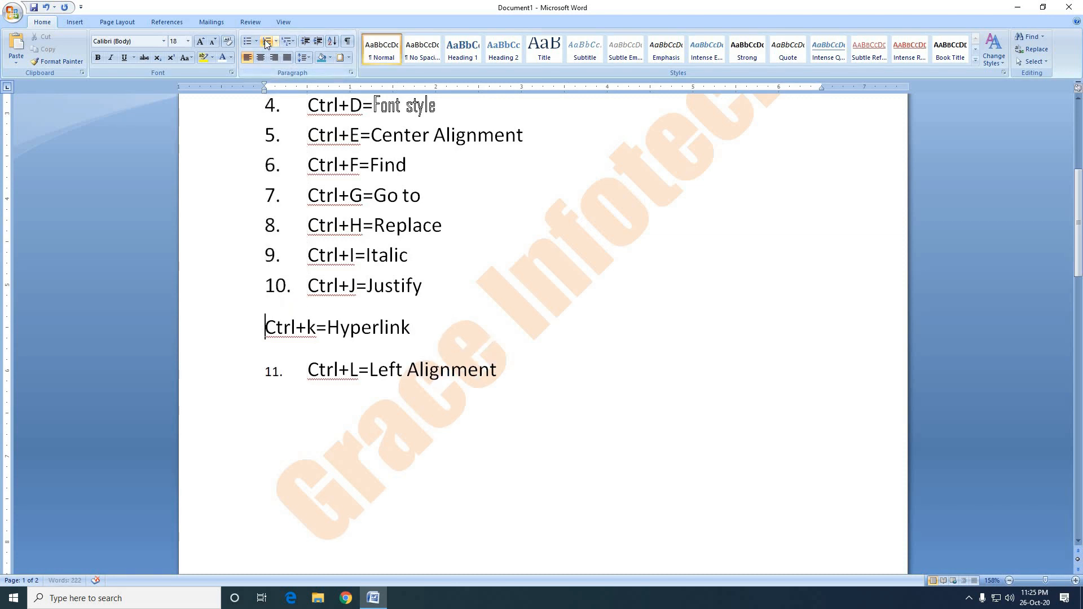
Undo the numbering changes made to the "Ctrl+k=Hyperlink" item.
left_click(266, 42)
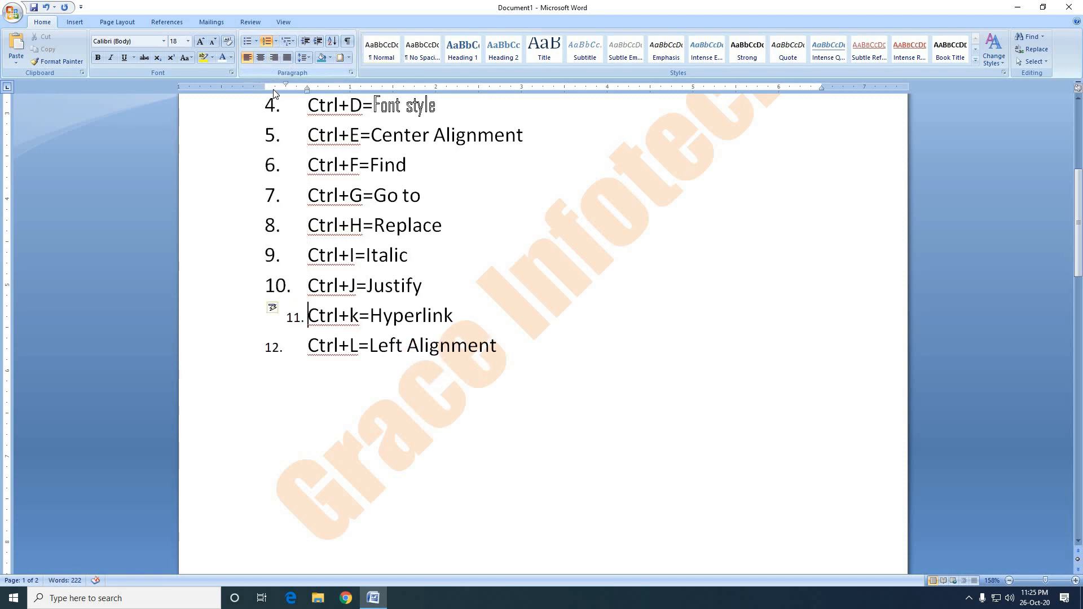
key("ctrl+z")
key("ctrl+z")
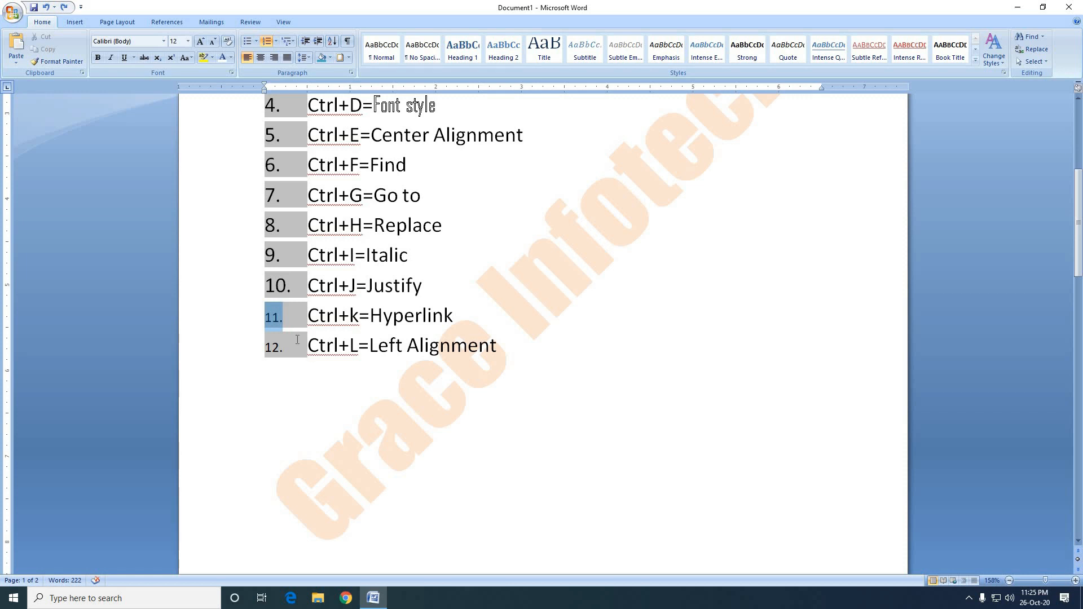
left_click(312, 347)
scroll(325, 330, "up", 3)
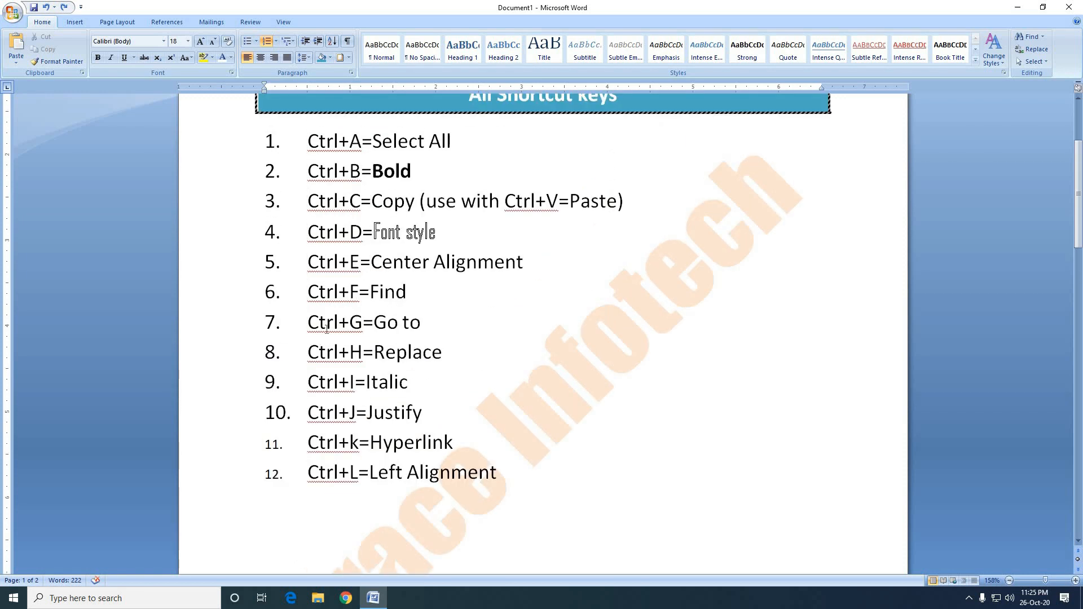
scroll(329, 331, "down", 3)
Add an unnumbered line containing a person's full name below the "Ctrl+L=Left Alignment" item.
left_click(529, 352)
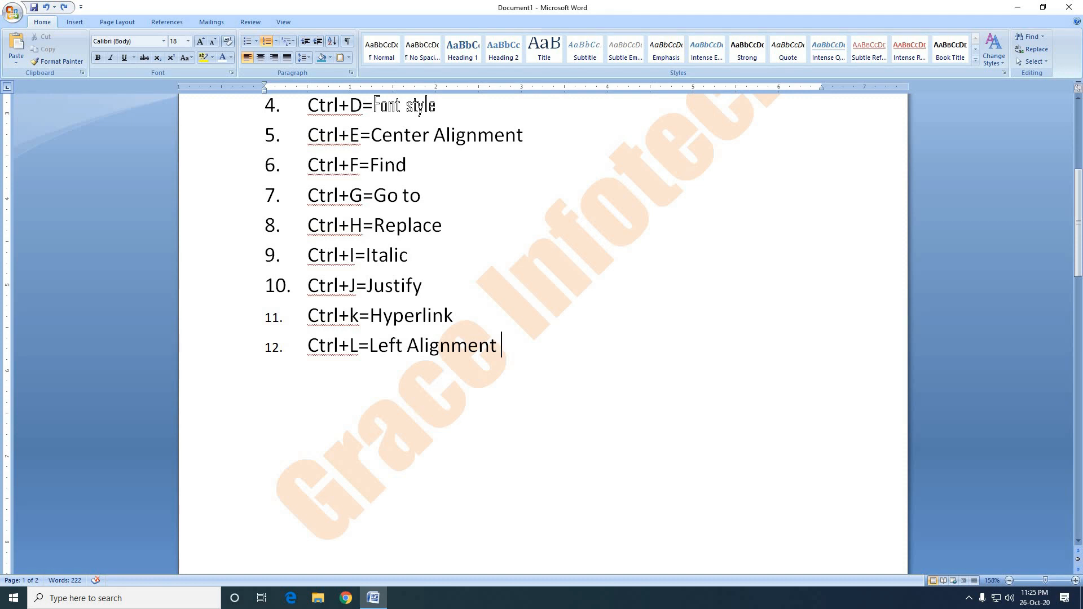
key("Return")
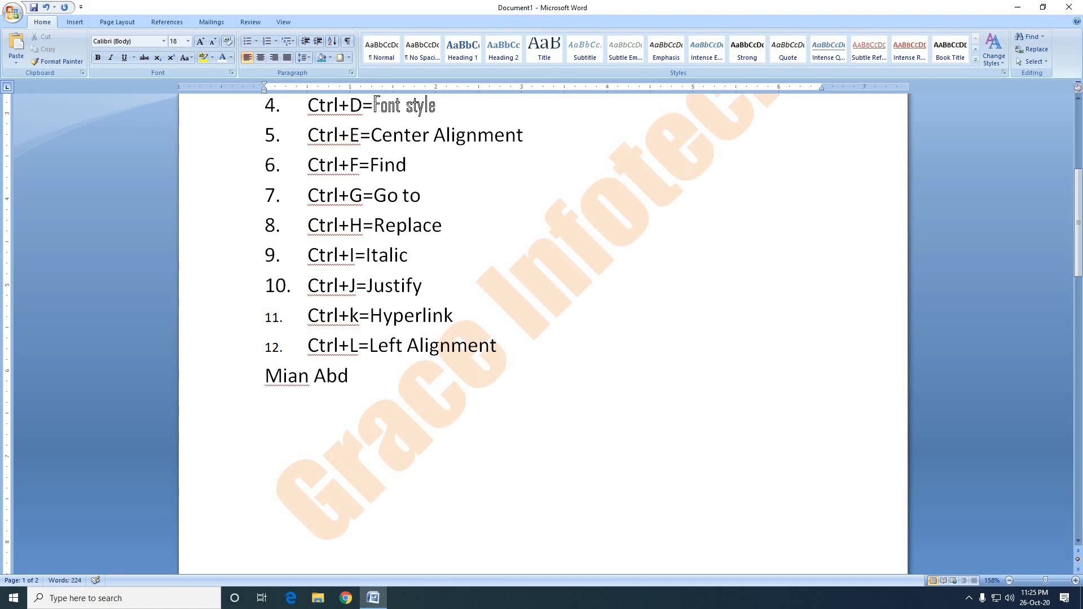
Center the name line below the numbered list, and align it back to the left.
triple_click(346, 389)
left_click(366, 385)
key("ctrl+e")
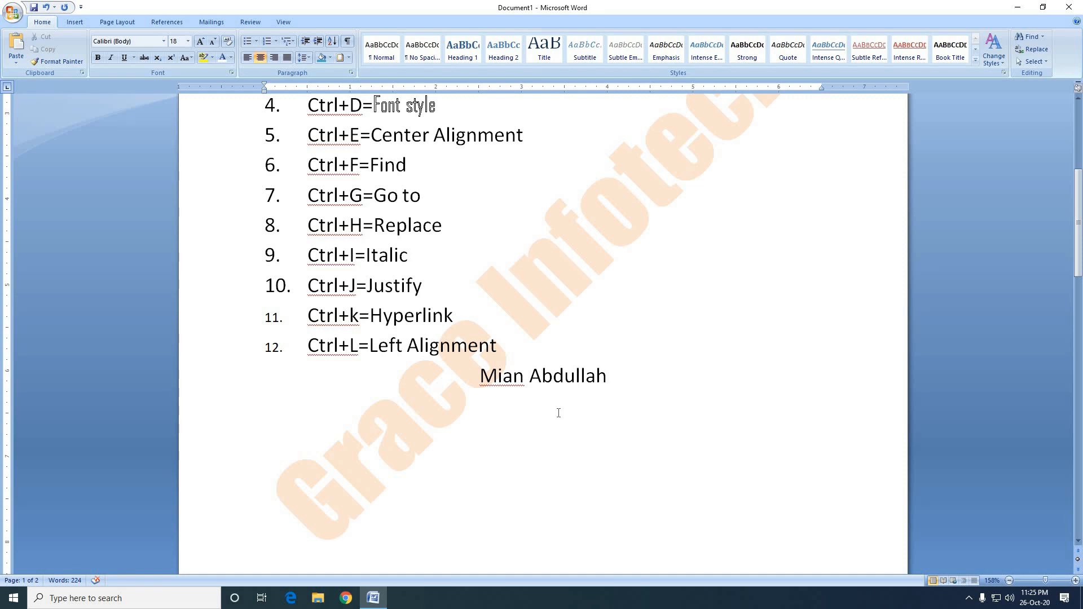
key("ctrl+l")
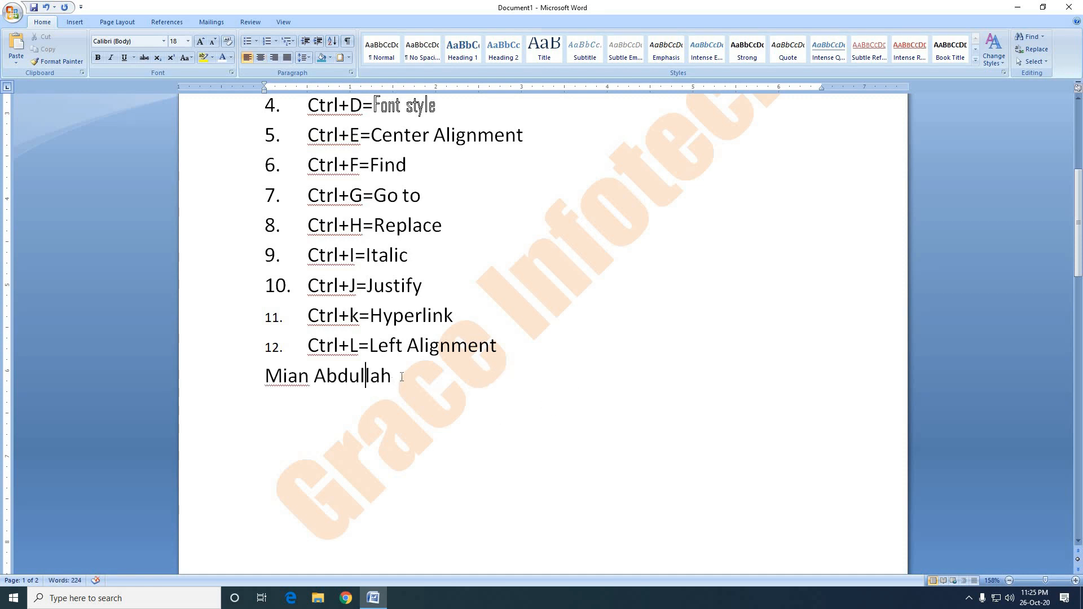
Delete the name line below the "Ctrl+L=Left Alignment" item.
left_click_drag(401, 378, 263, 382)
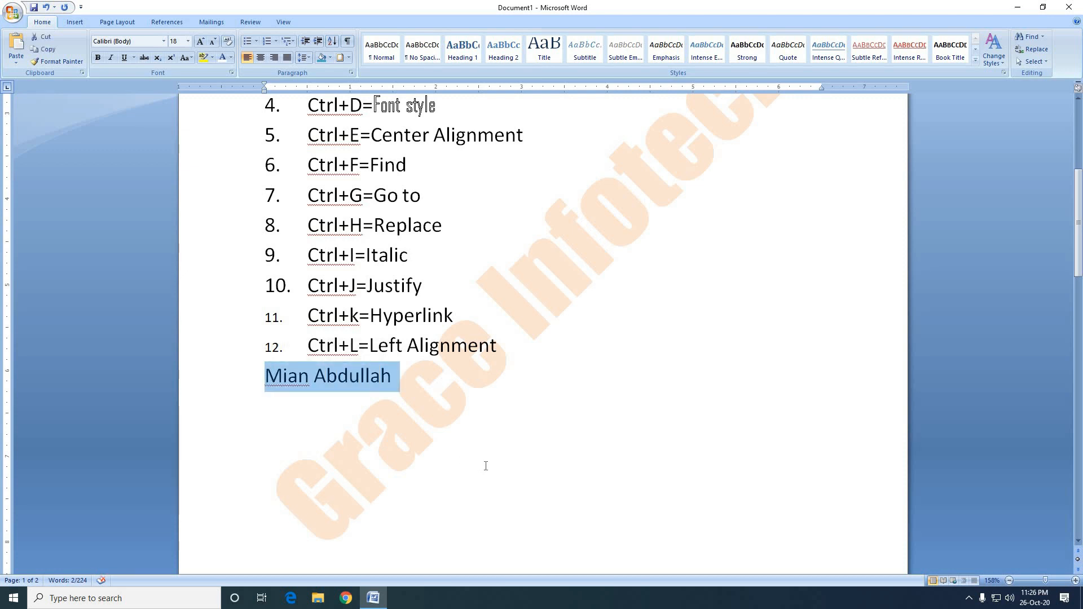
key("Delete")
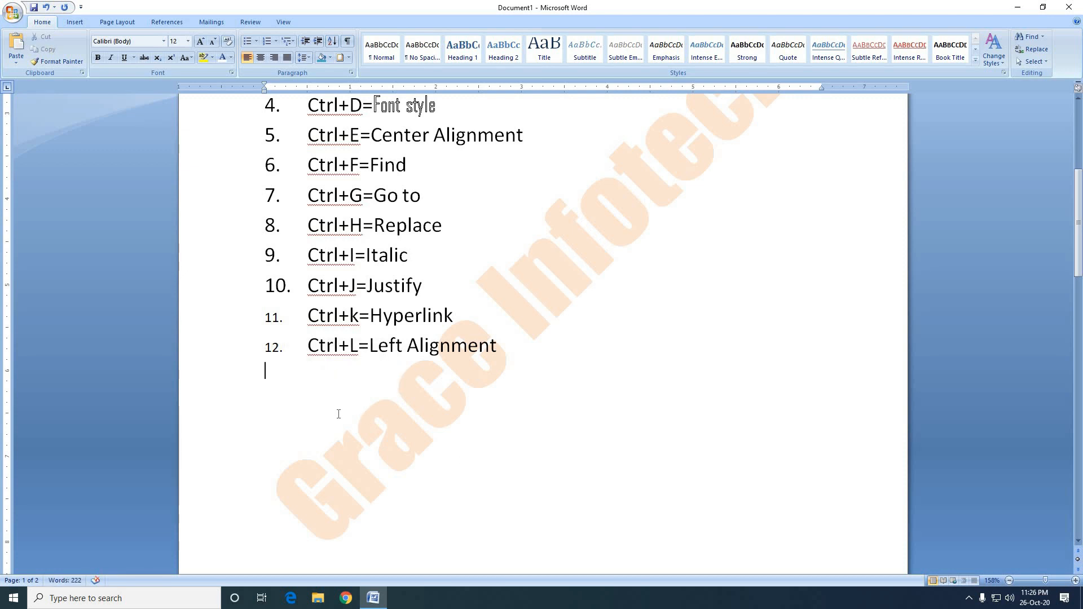
key("BackSpace")
Add a thirteenth numbered list item reading "Ctrl+M=Paragraph Indent".
key("Return")
type("Ctrl+")
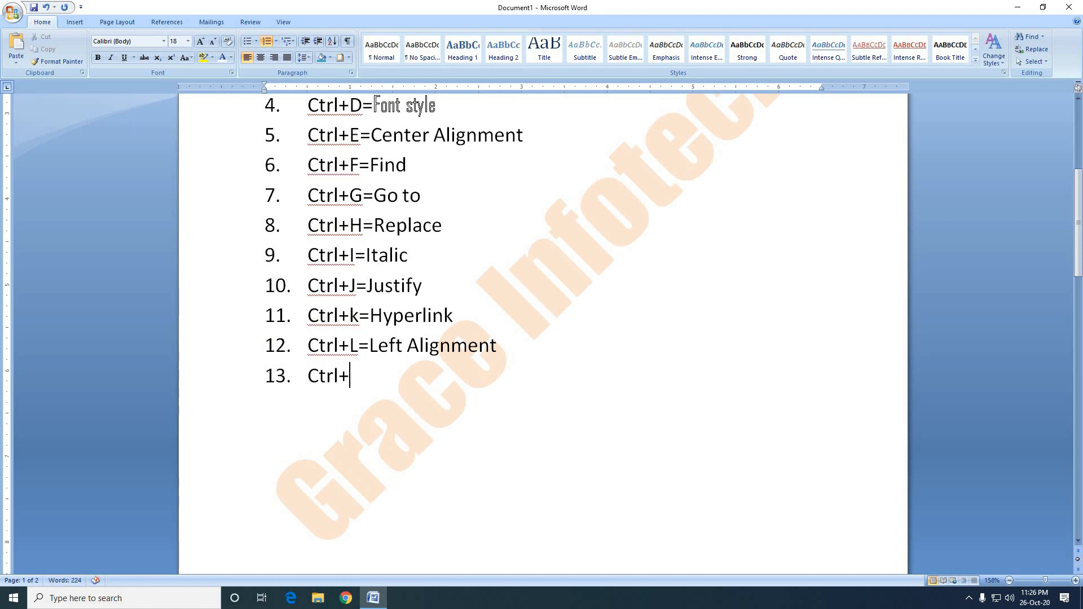
type("M=Par")
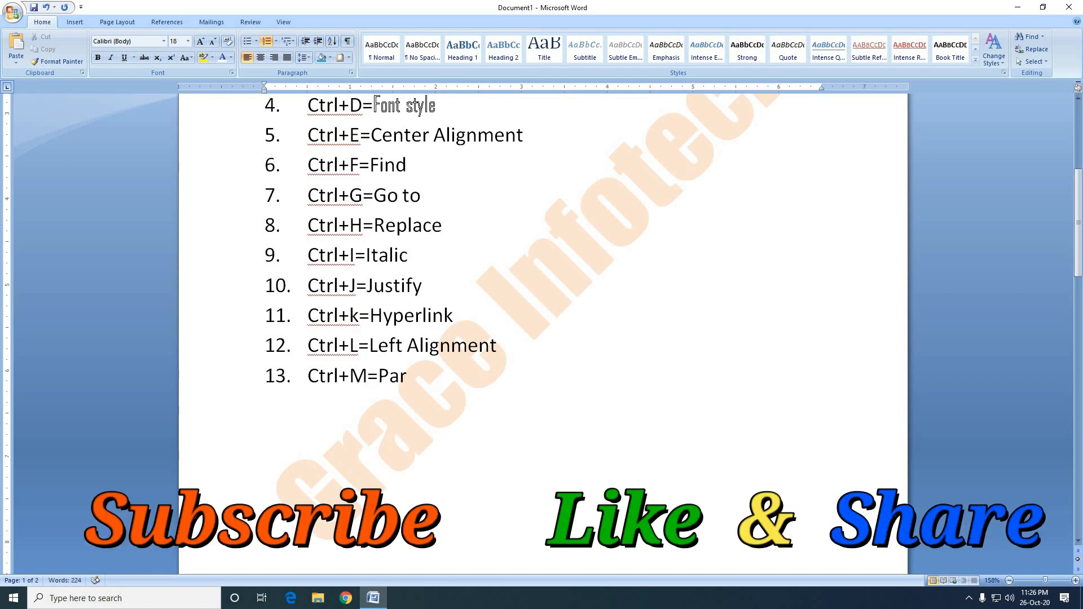
type("agraph Inde")
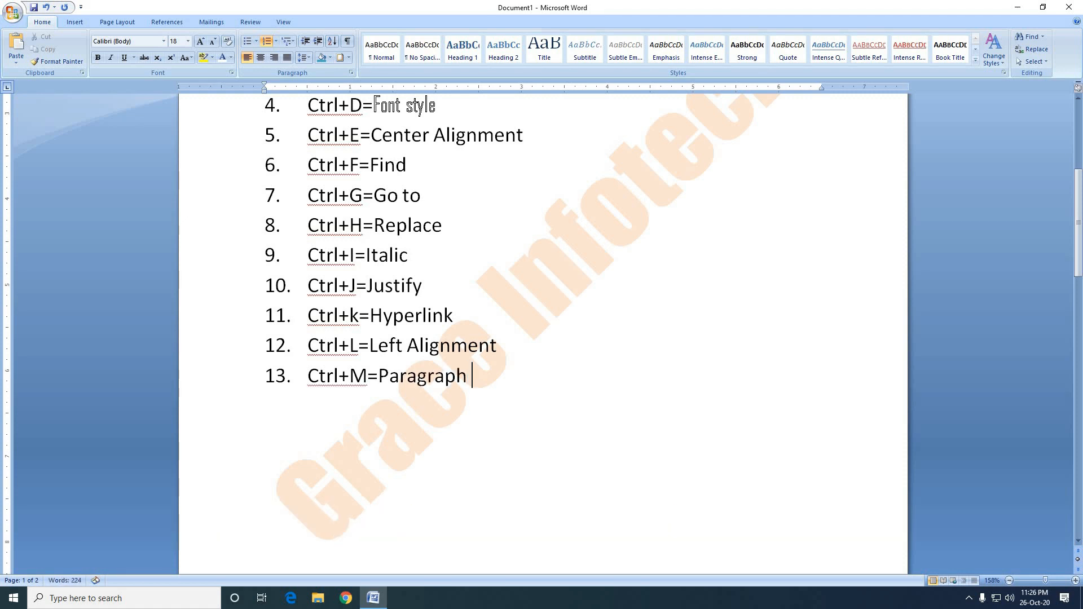
type("r")
key("BackSpace")
type("nt")
Increase the left indent of the second page's paragraph starting "You may easily change the formatting" to 3.5 inches in repeated increments.
scroll(522, 426, "down", 1)
scroll(521, 424, "down", 3)
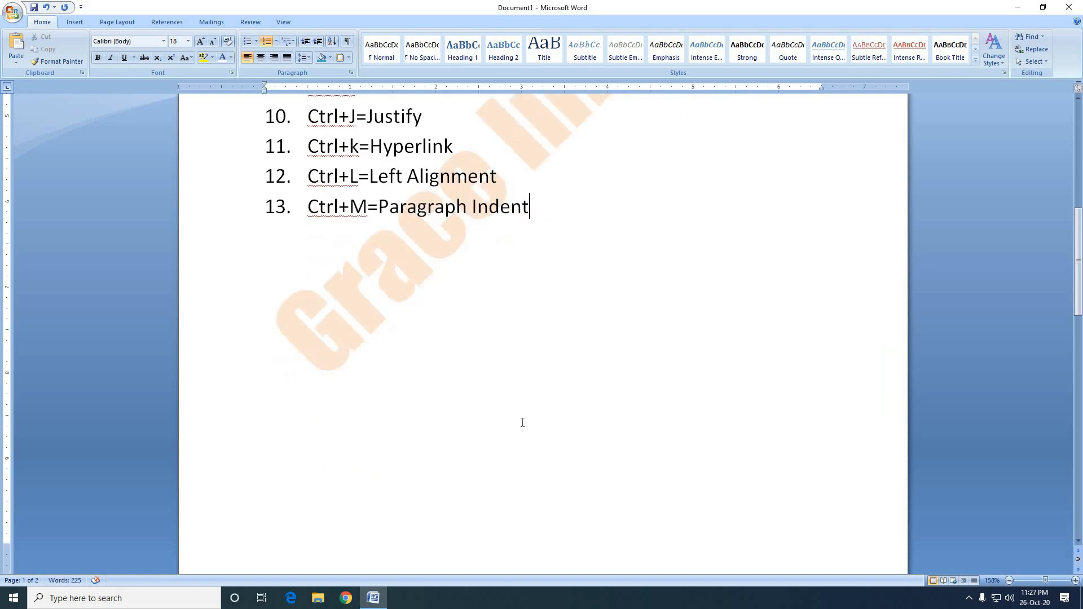
scroll(522, 422, "down", 10)
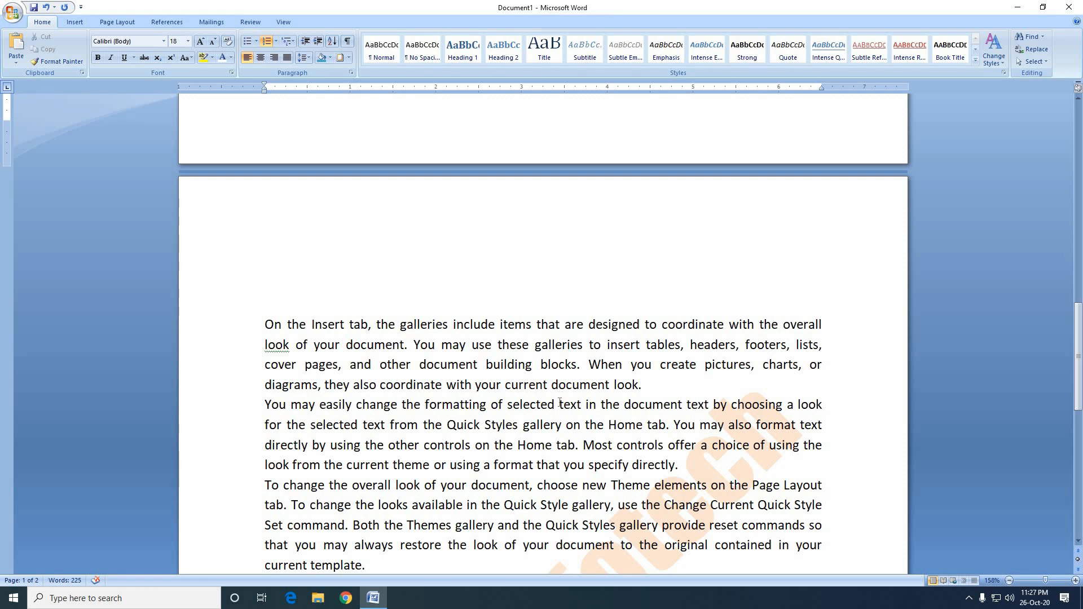
left_click(422, 350)
scroll(444, 326, "down", 2)
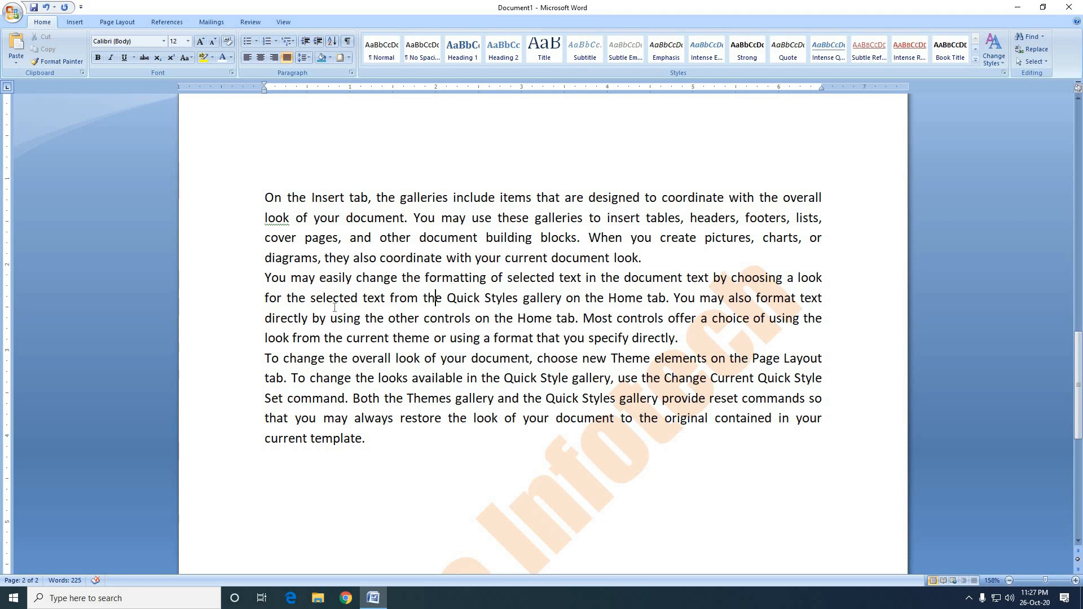
left_click(543, 298)
key("ctrl+m")
key("ctrl+m")
key("ctrl+m")
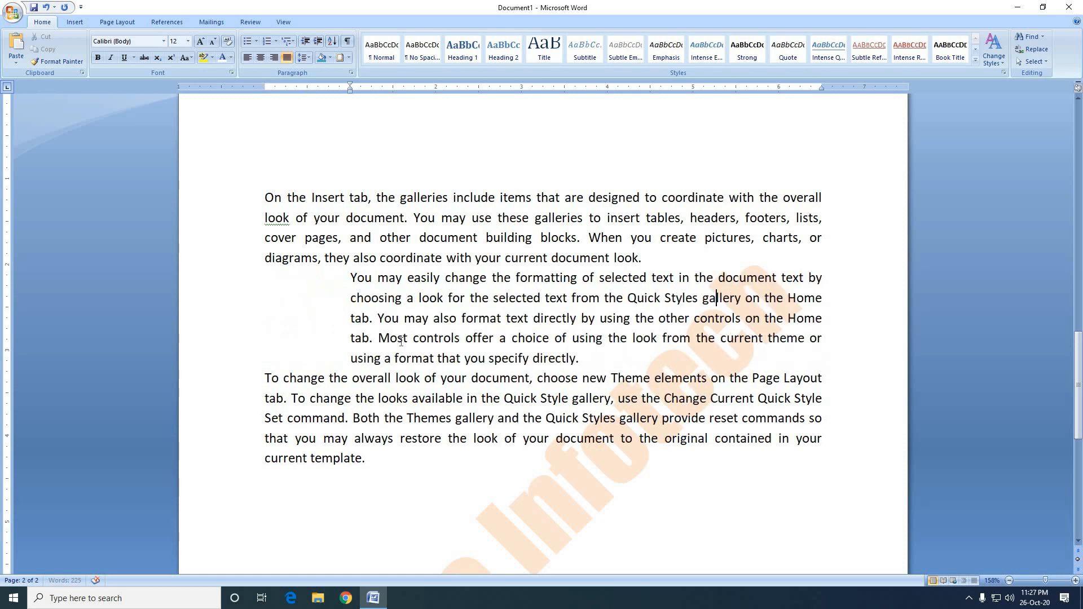
key("ctrl+m")
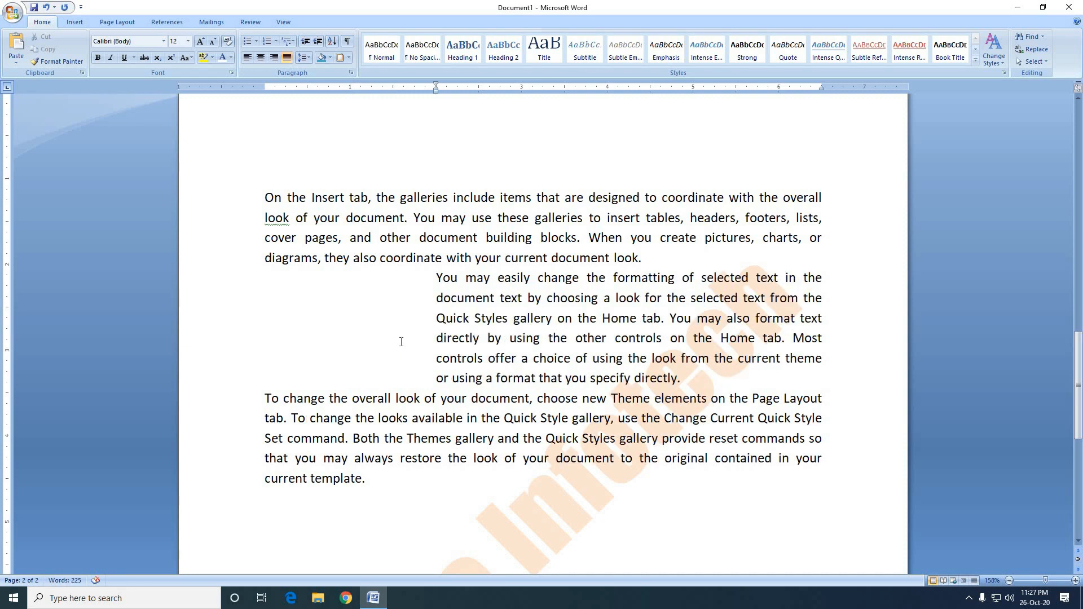
key("ctrl+m")
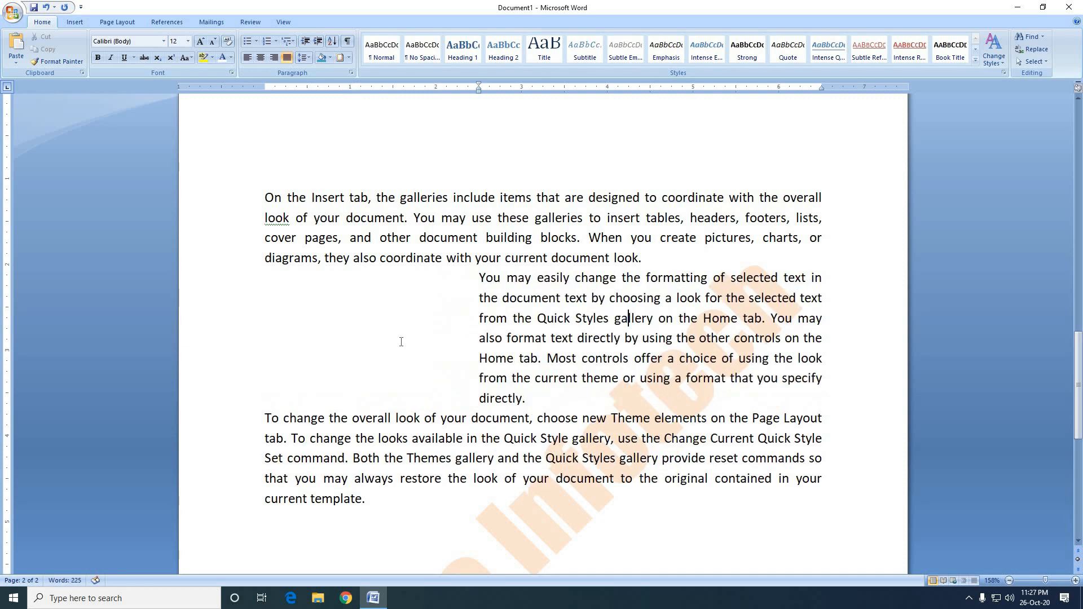
key("ctrl+m")
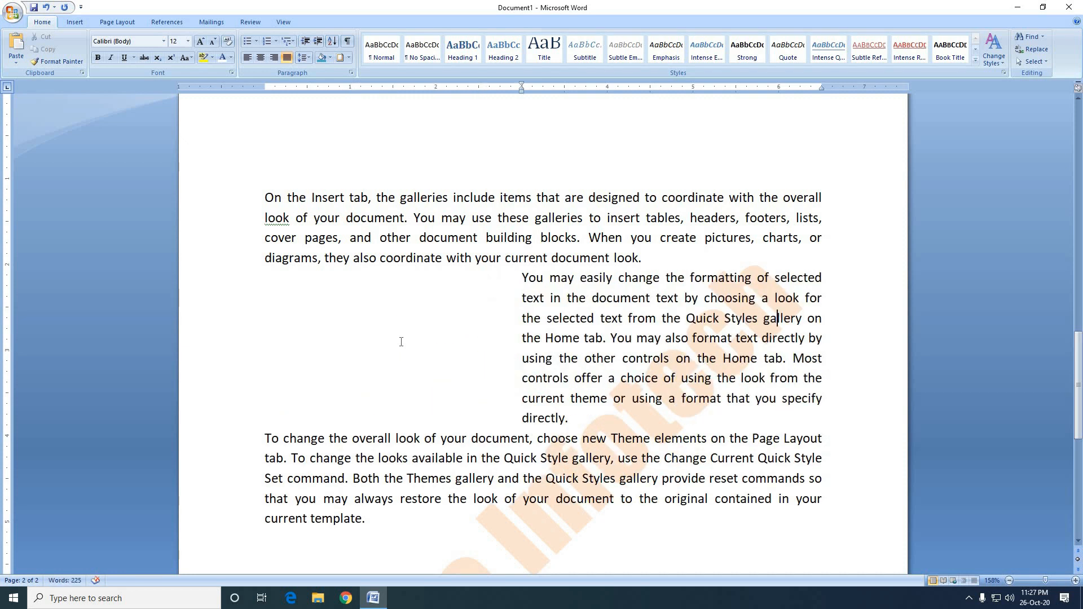
key("ctrl+m")
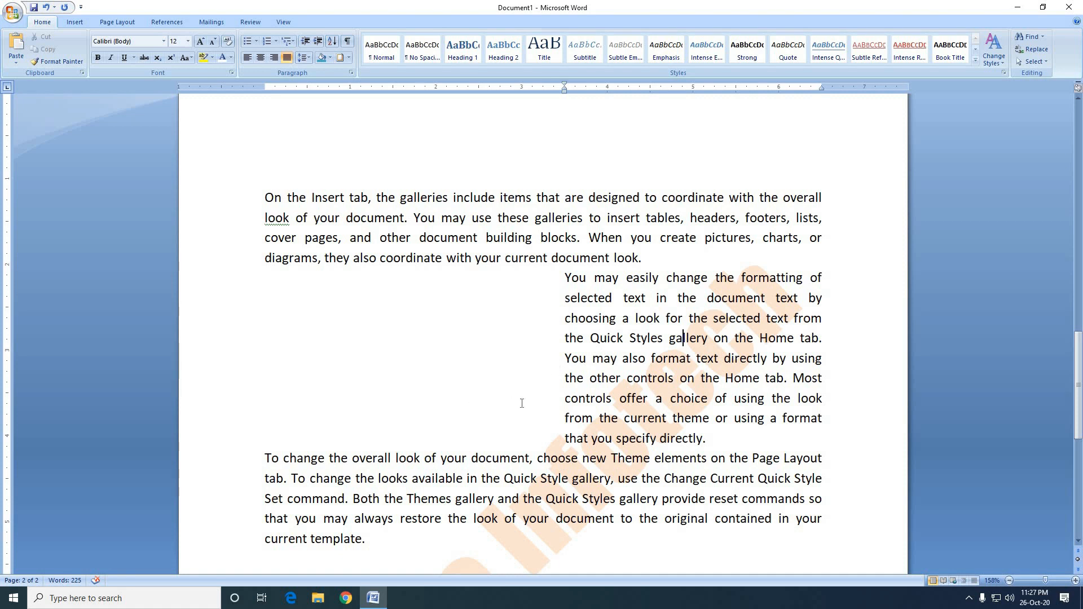
Decrease the left indent of the "You may easily change the formatting" paragraph back to the page margin.
key("ctrl+shift+m")
key("ctrl+shift+m")
key("ctrl+shift+m")
key("ctrl+shift+m")
key("ctrl+shift+m")
key("ctrl+shift+m")
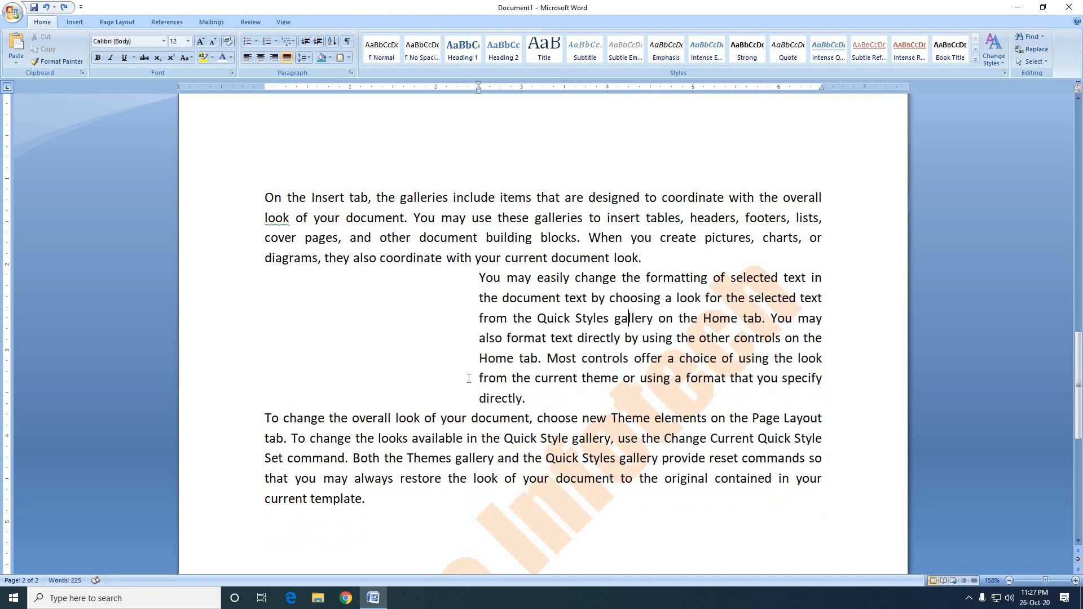
key("ctrl+shift+m")
Add a fourteenth numbered list item reading "Ctrl+N=New" below the Paragraph Indent entry.
scroll(394, 338, "up", 10)
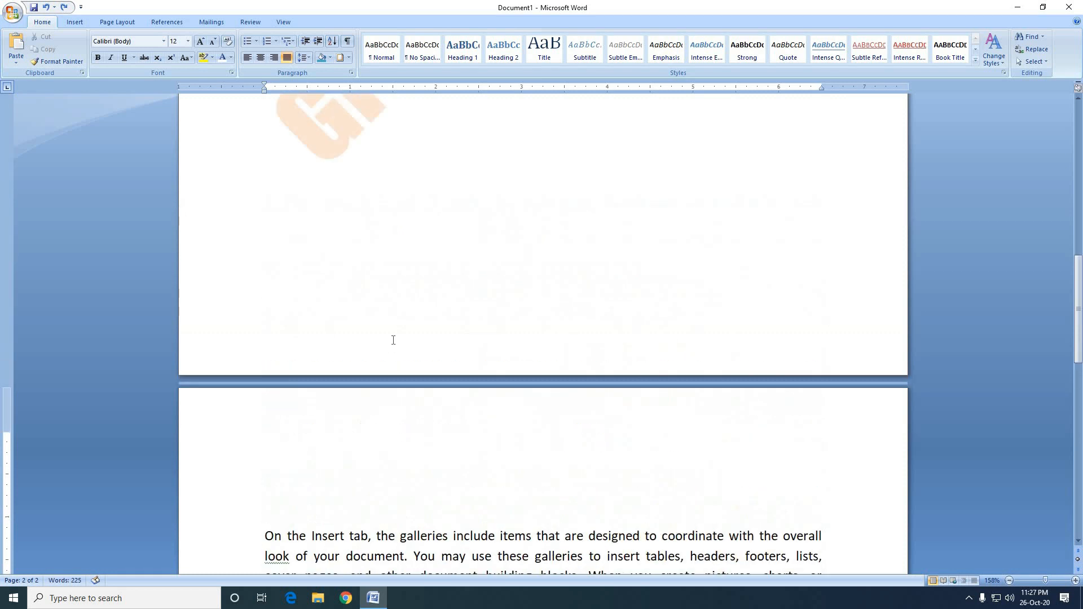
left_click(538, 391)
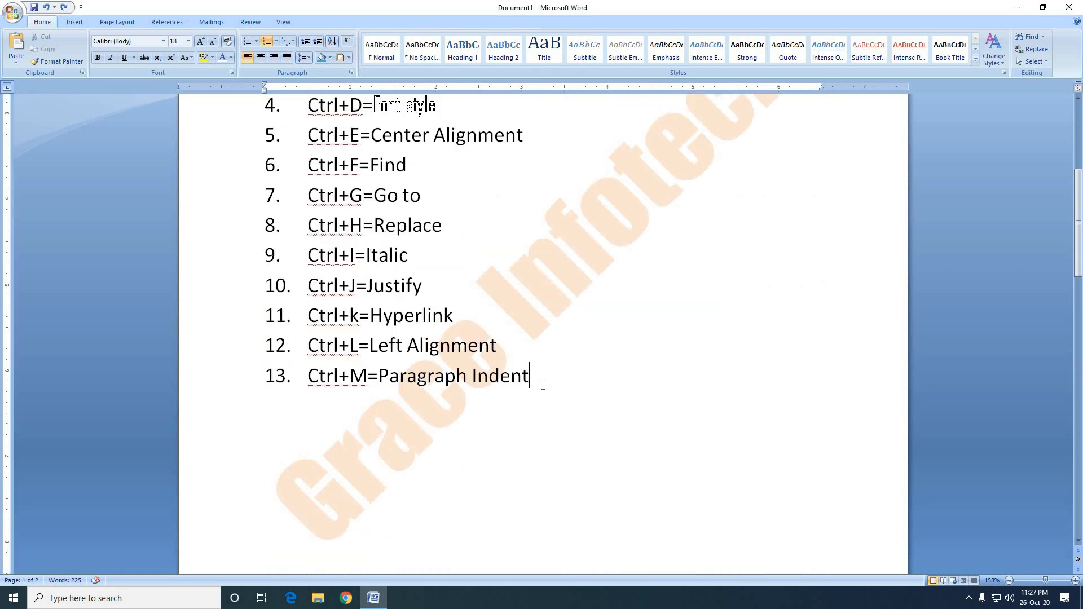
key("Return")
type("Ctrl+N=")
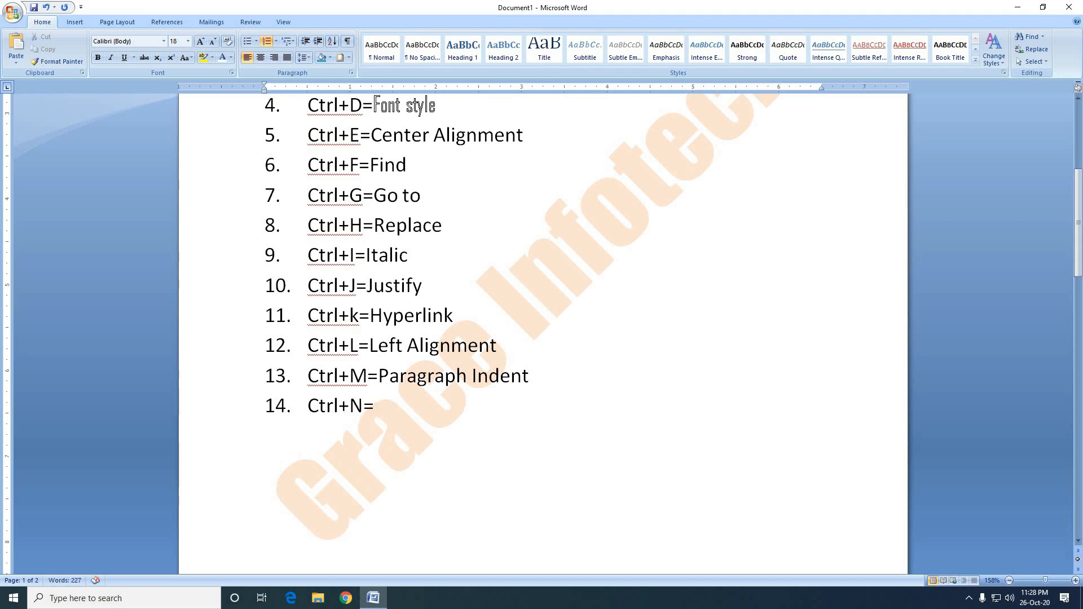
type("New")
Create a new blank document, and close it.
key("ctrl+n")
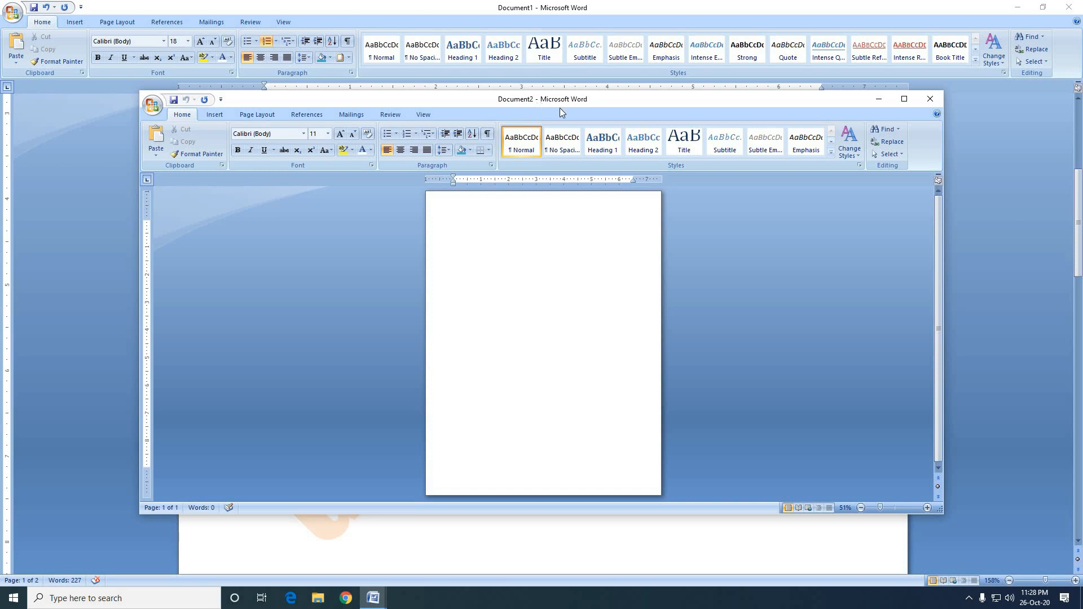
left_click(928, 99)
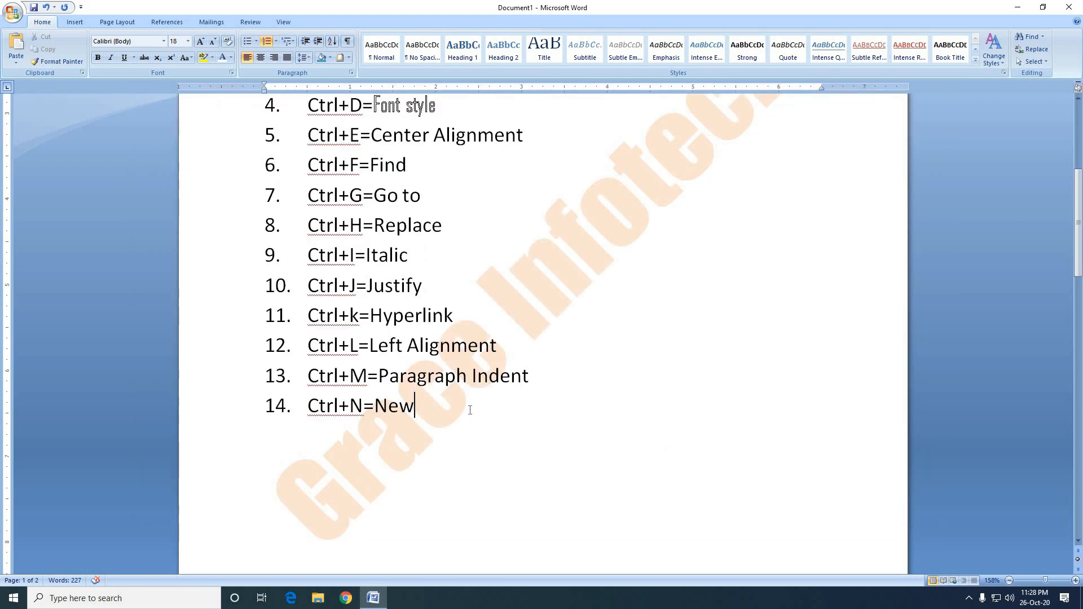
Add a fifteenth numbered list item reading "Ctrl+O=Open" with a capital O in "Open".
key("Return")
type("Ctrl+O=open")
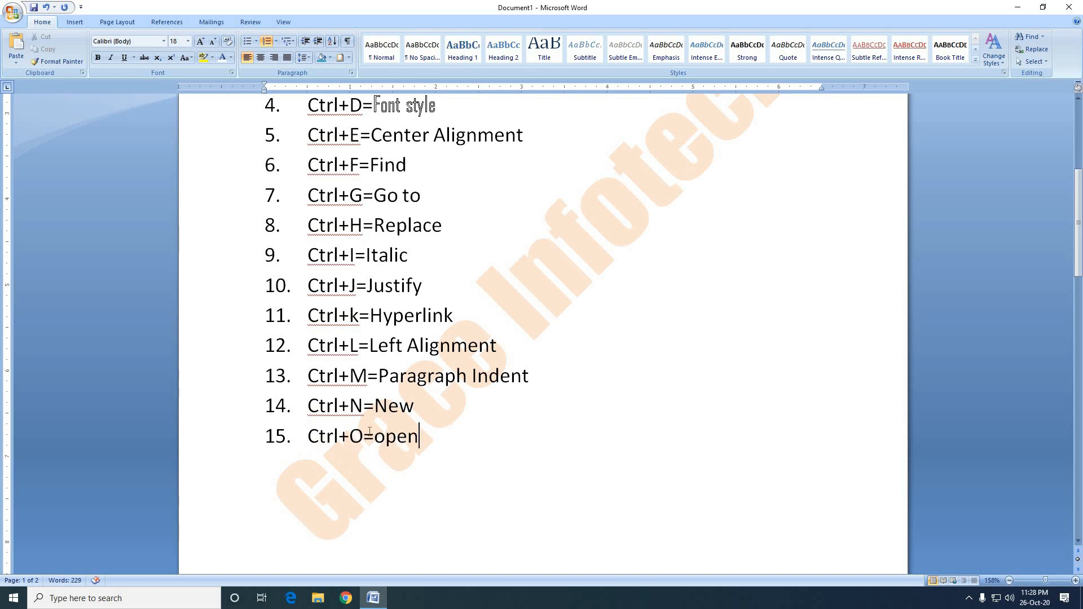
left_click_drag(386, 436, 374, 435)
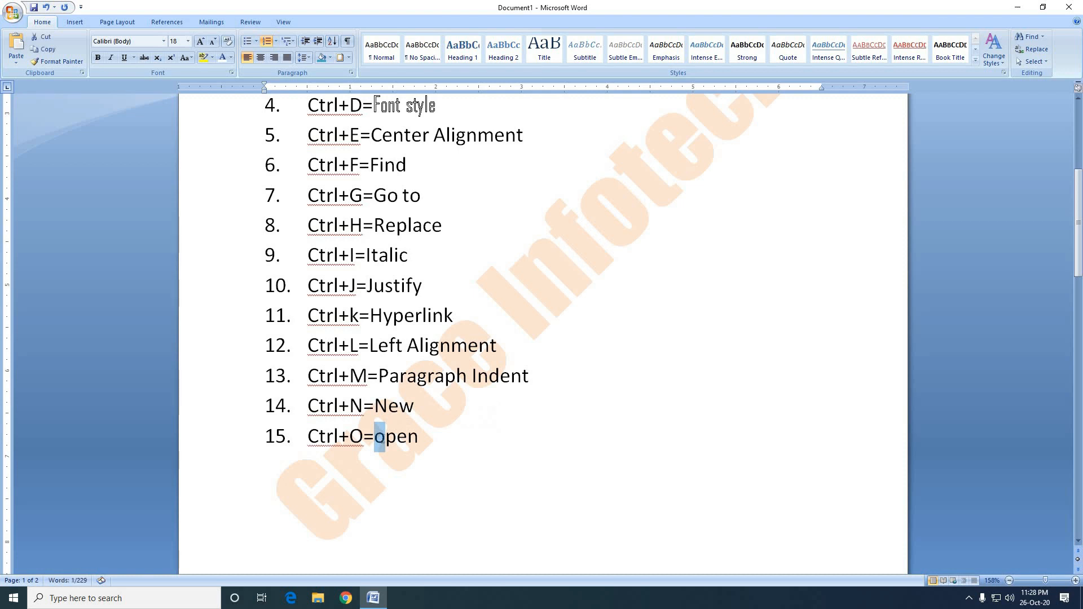
type("O")
left_click(421, 436)
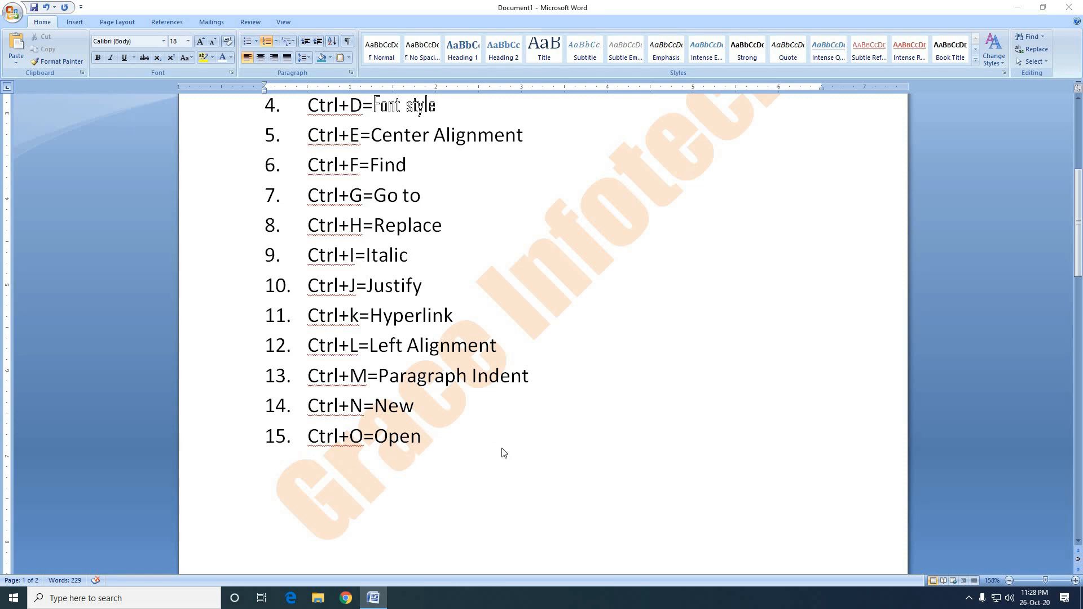
Browse the Lectures (F:) drive in the Open dialog, and cancel without opening a file.
key("ctrl+o")
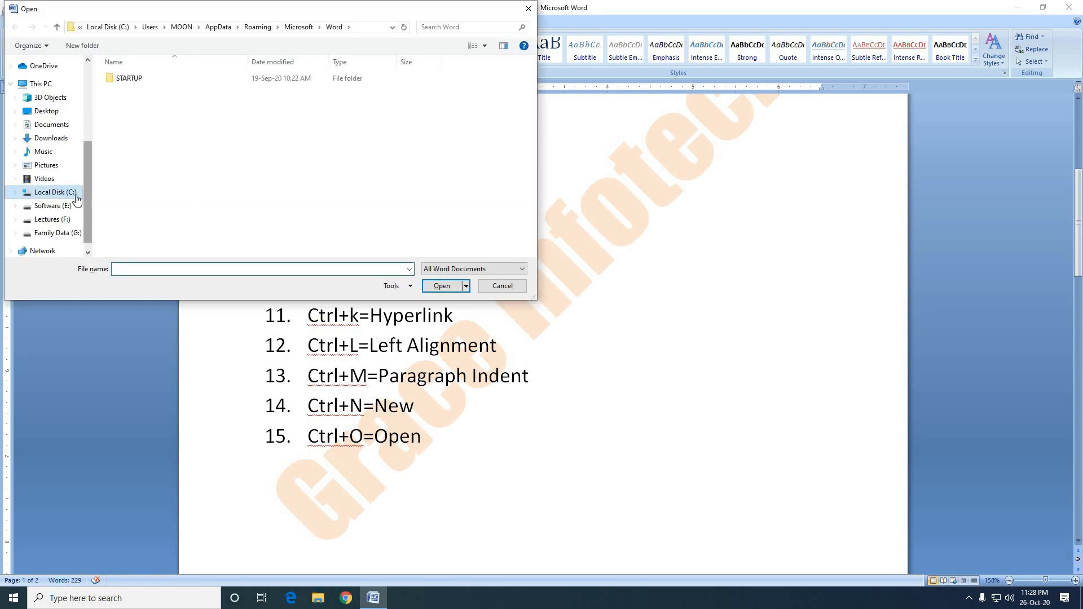
left_click(47, 207)
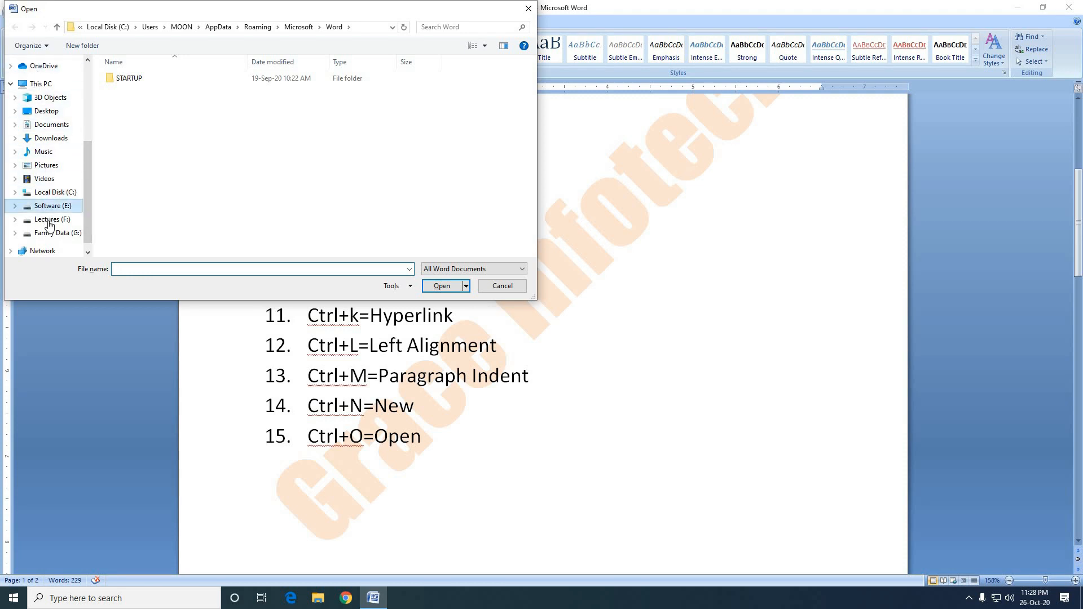
left_click(50, 219)
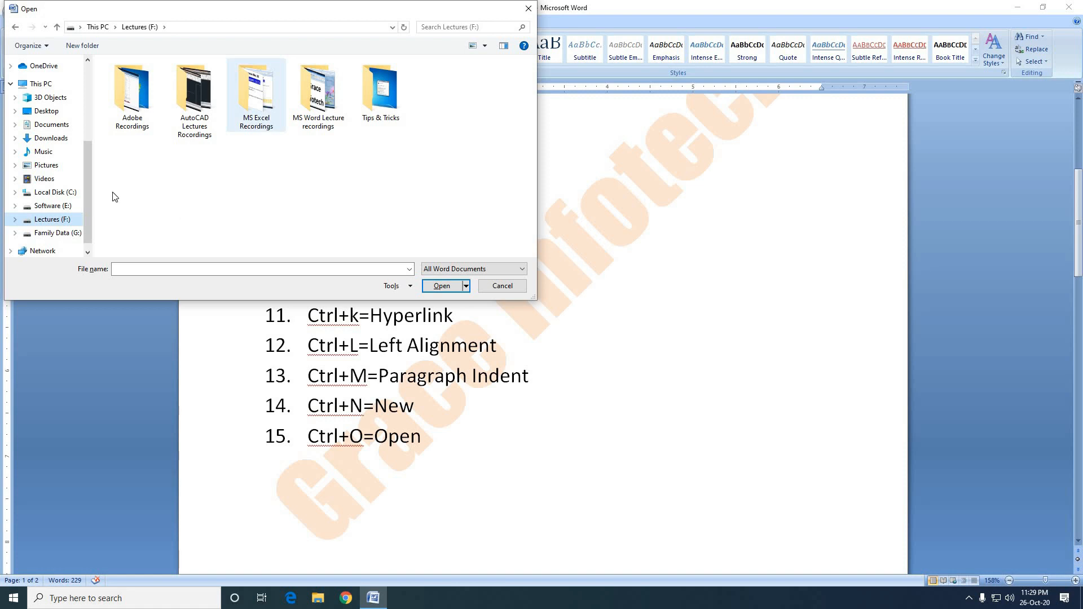
left_click_drag(89, 170, 93, 86)
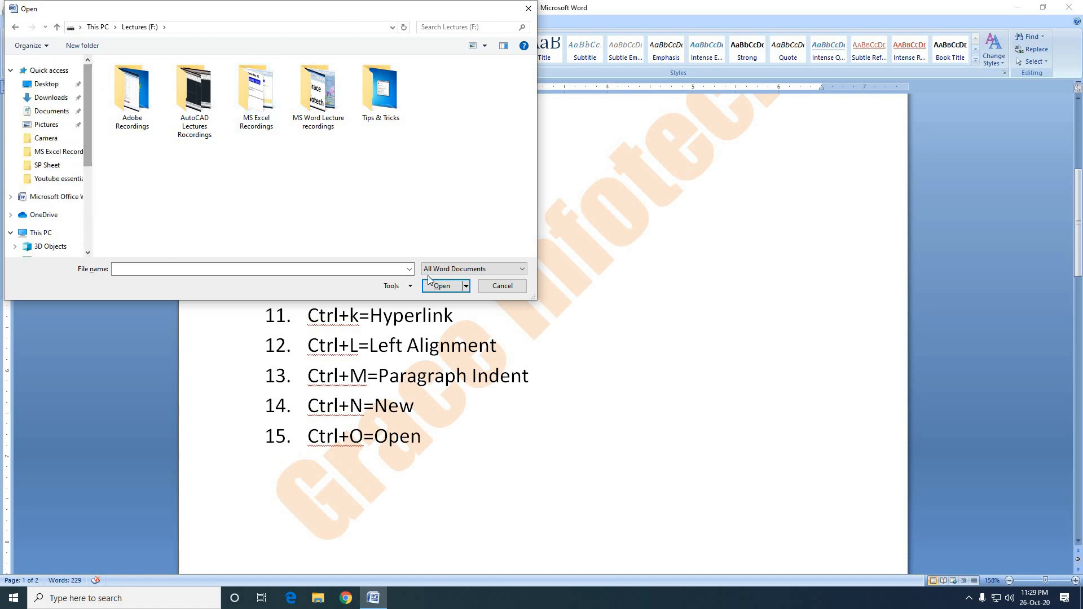
left_click(502, 286)
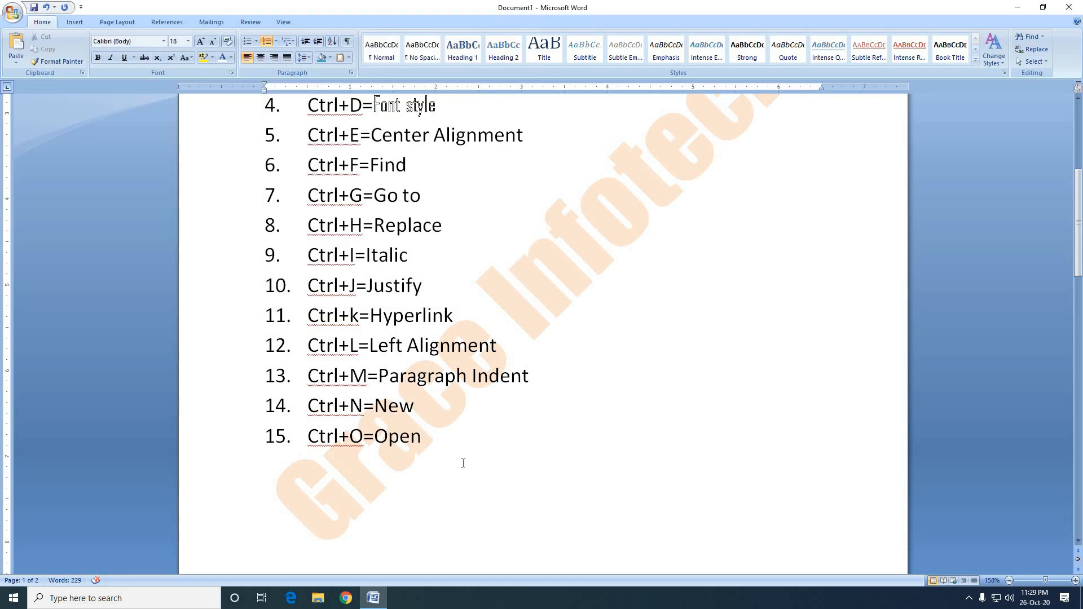
Add a sixteenth numbered list item reading "Ctrl+P=Print" below the Open entry.
key("Return")
type("Ctrl+P")
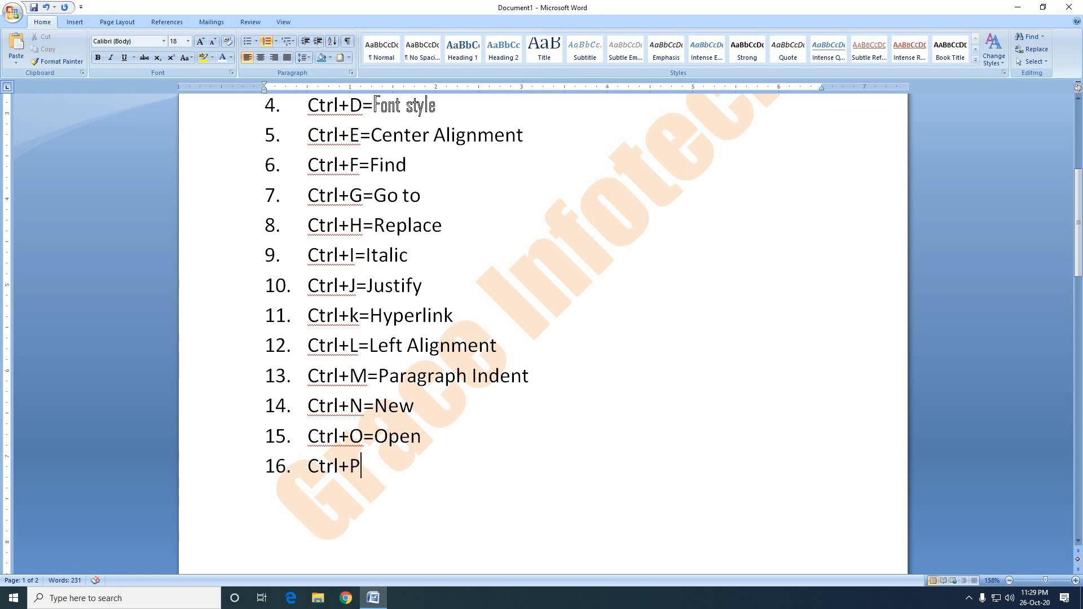
type("=Oru")
key("BackSpace")
key("BackSpace")
key("BackSpace")
type("Print")
scroll(502, 457, "up", 5)
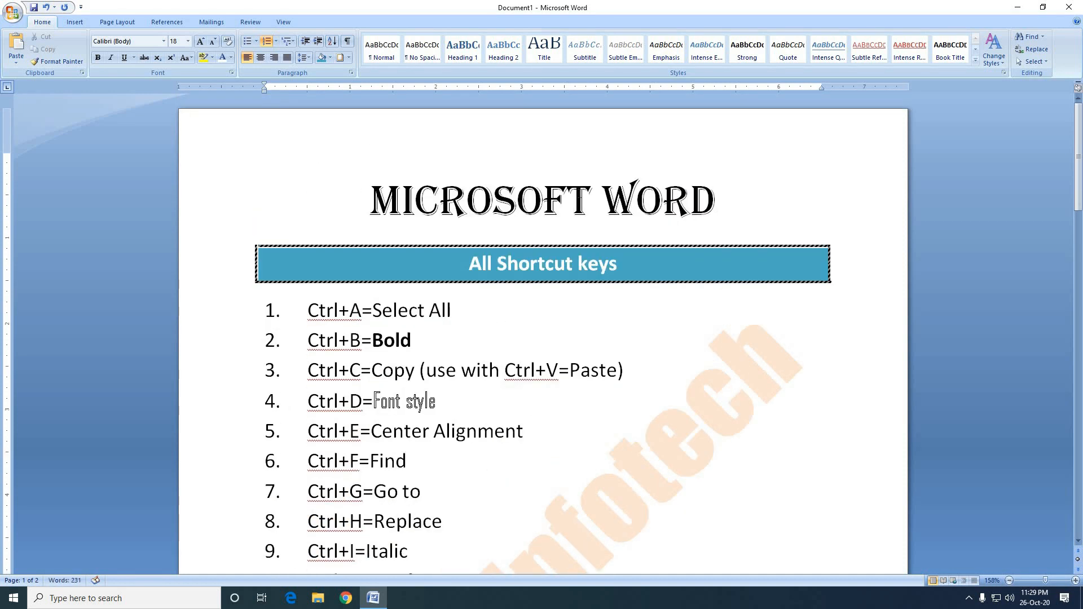
scroll(530, 379, "down", 4)
scroll(530, 379, "down", 3)
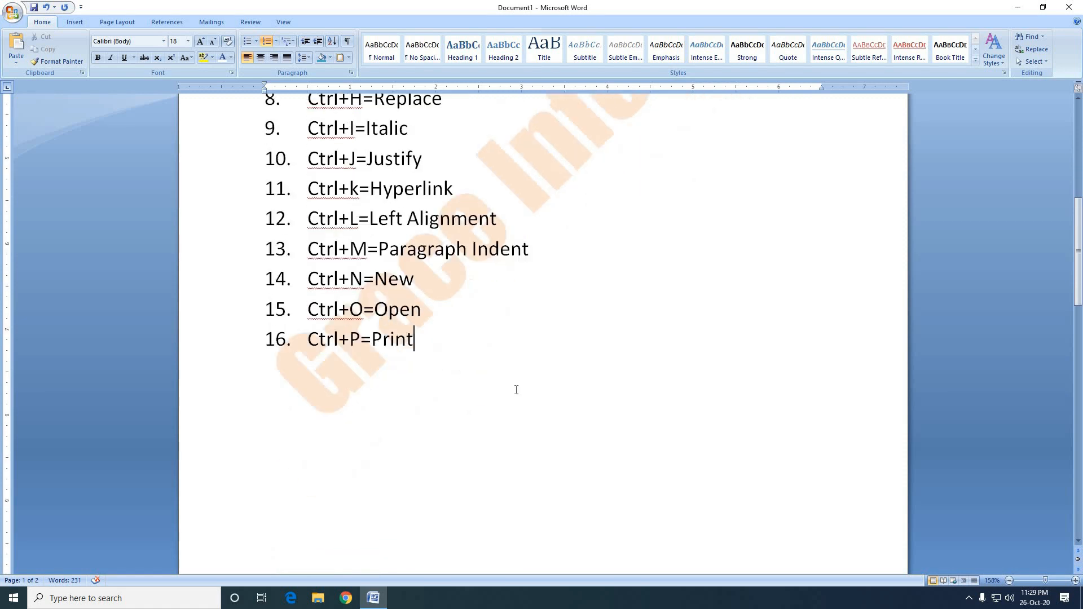
scroll(516, 390, "up", 2)
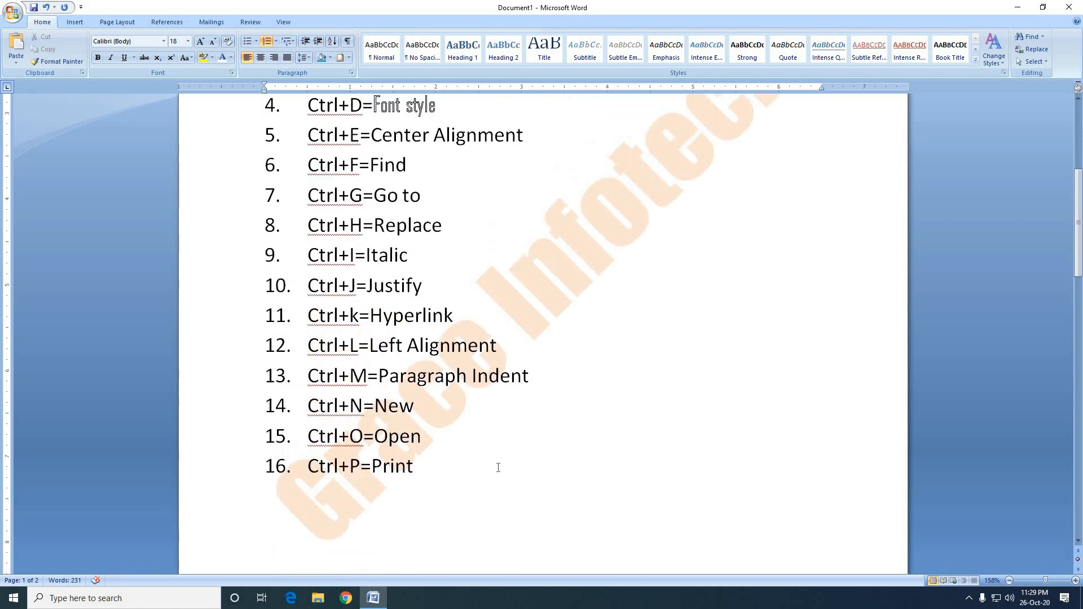
Review the options in the Print dialog, and cancel without printing.
key("ctrl+p")
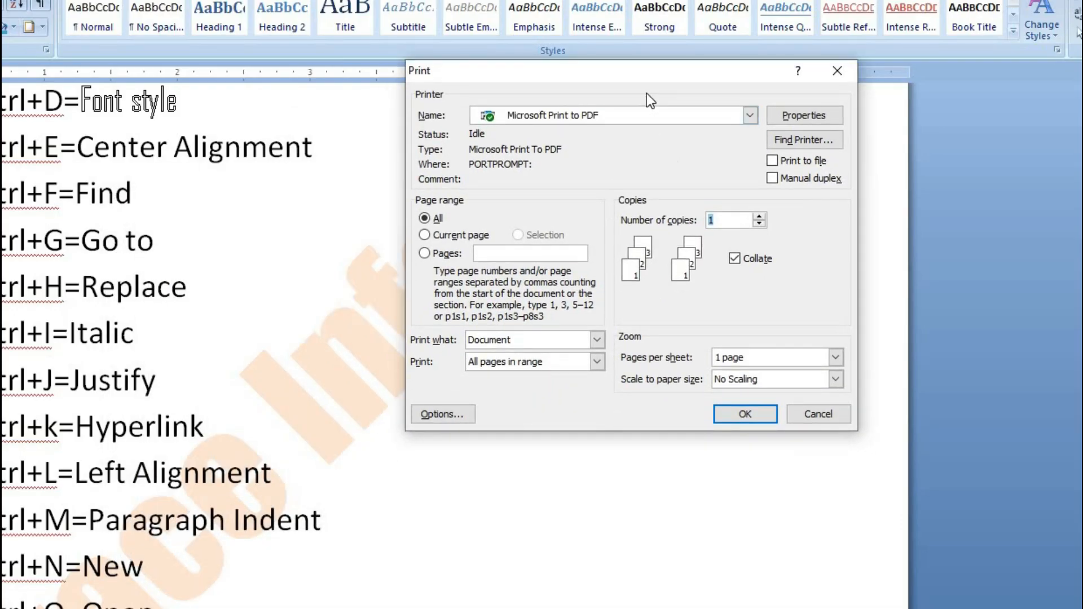
left_click_drag(661, 71, 644, 57)
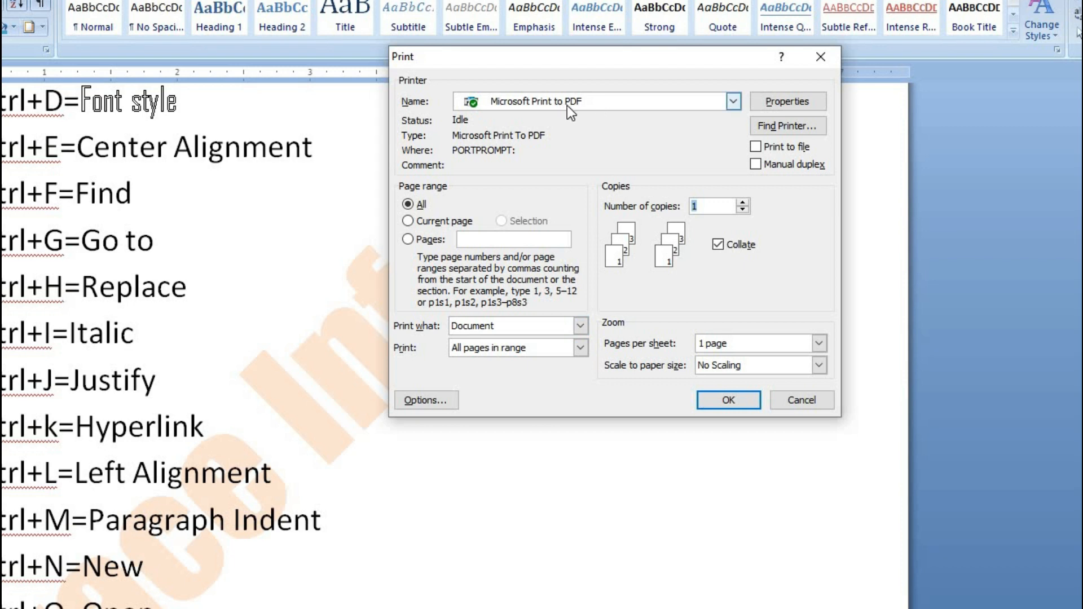
left_click_drag(573, 59, 549, 112)
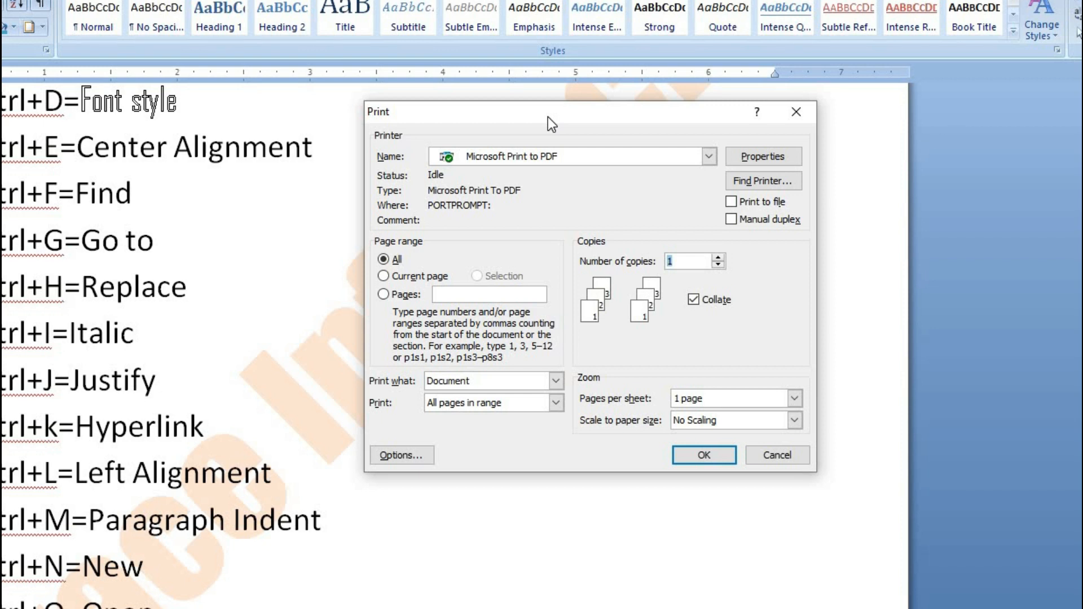
left_click_drag(547, 116, 548, 110)
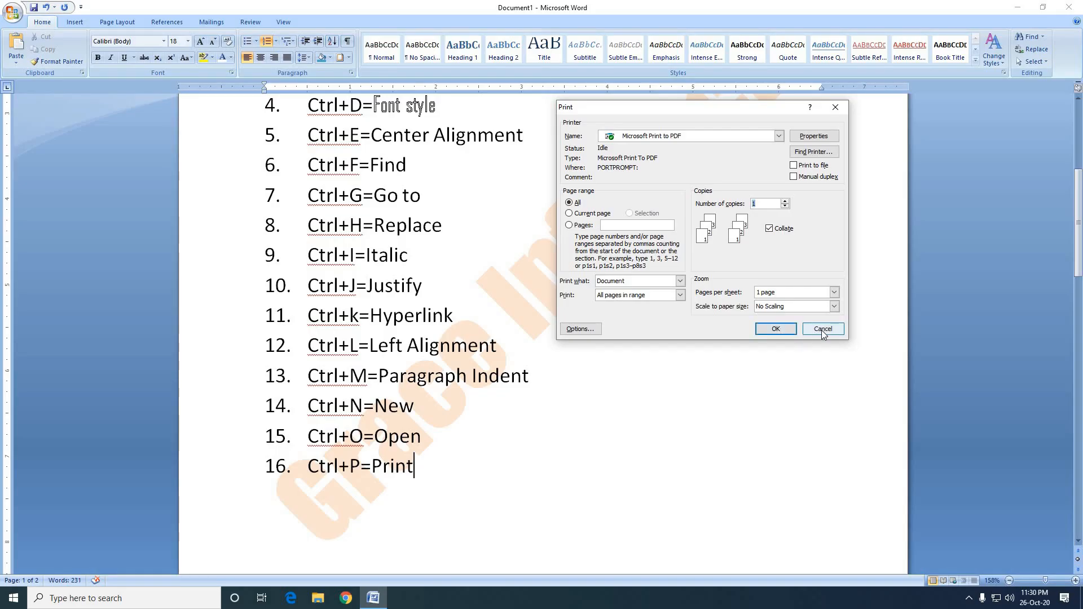
left_click(817, 331)
Add a seventeenth numbered list item reading "Ctrl+Q=Clear Paragraph Indent" below the Print entry.
left_click(481, 483)
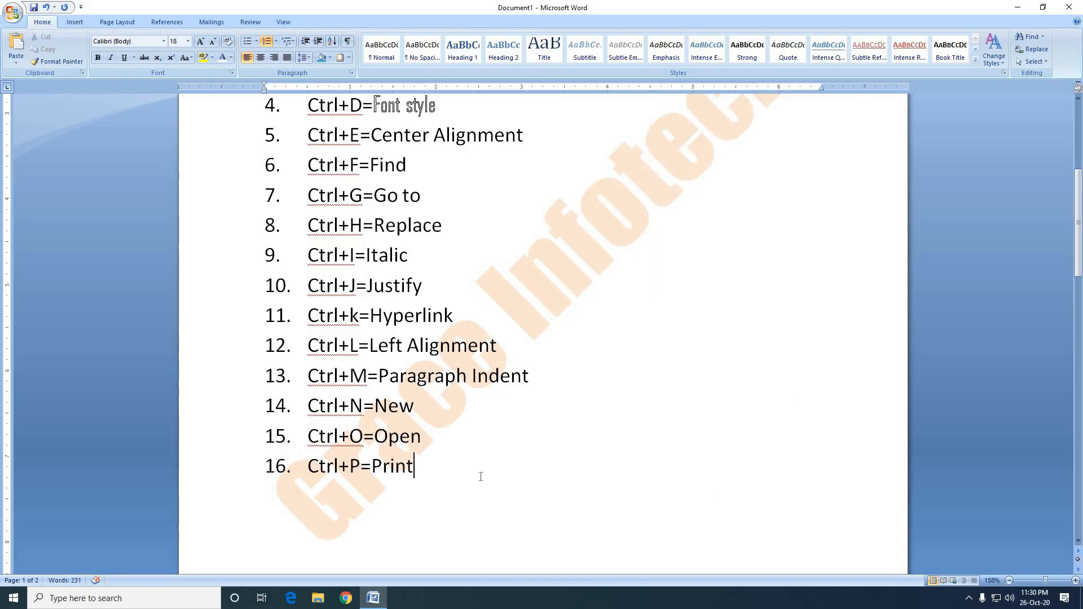
key("Return")
type("Ctrl+Q")
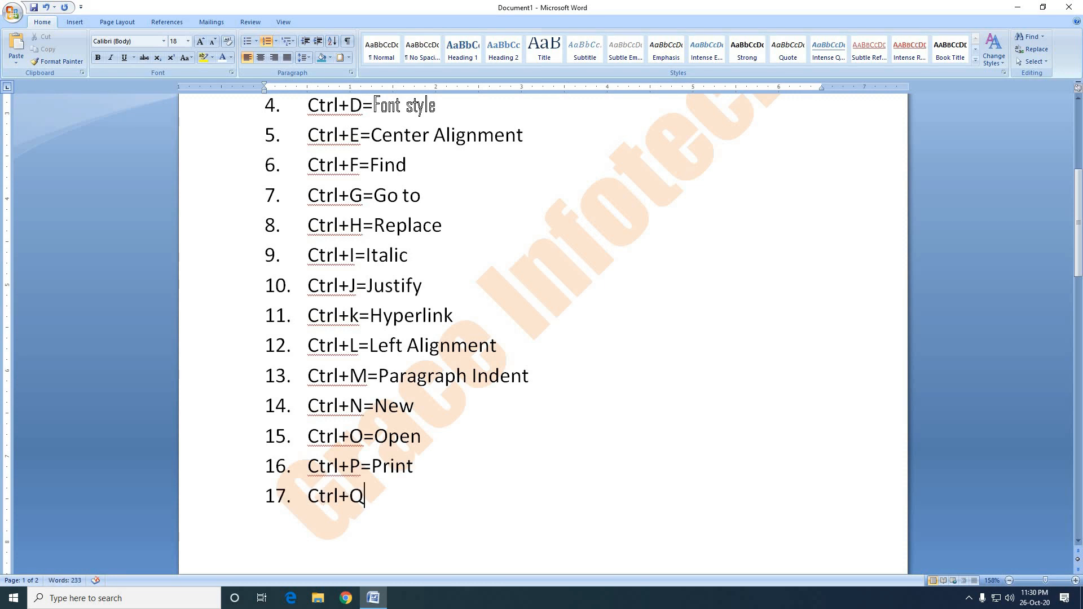
type("=Clear Pa")
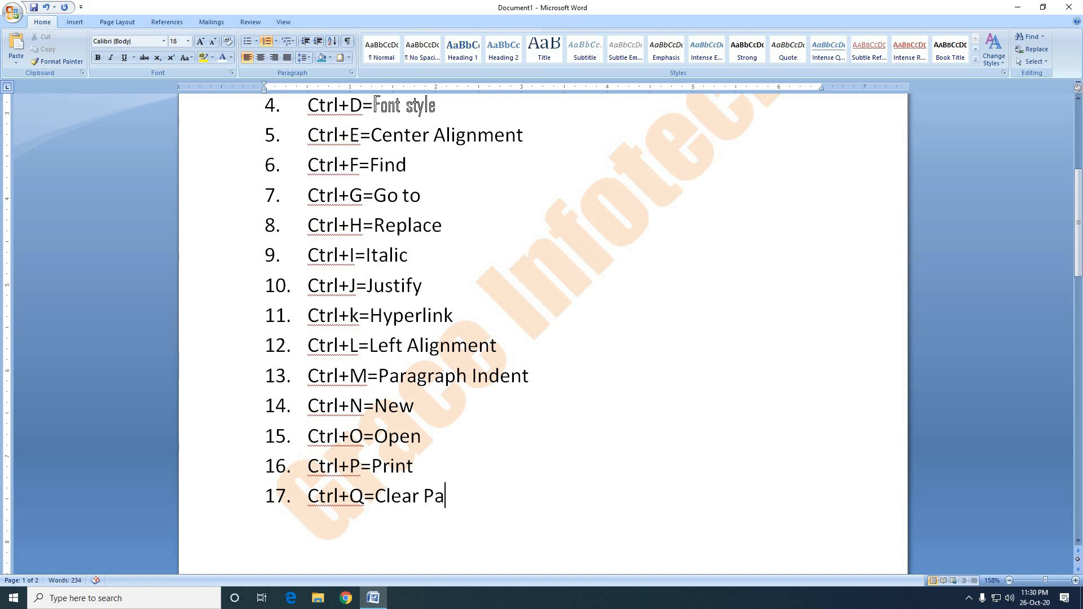
type("ragraph ")
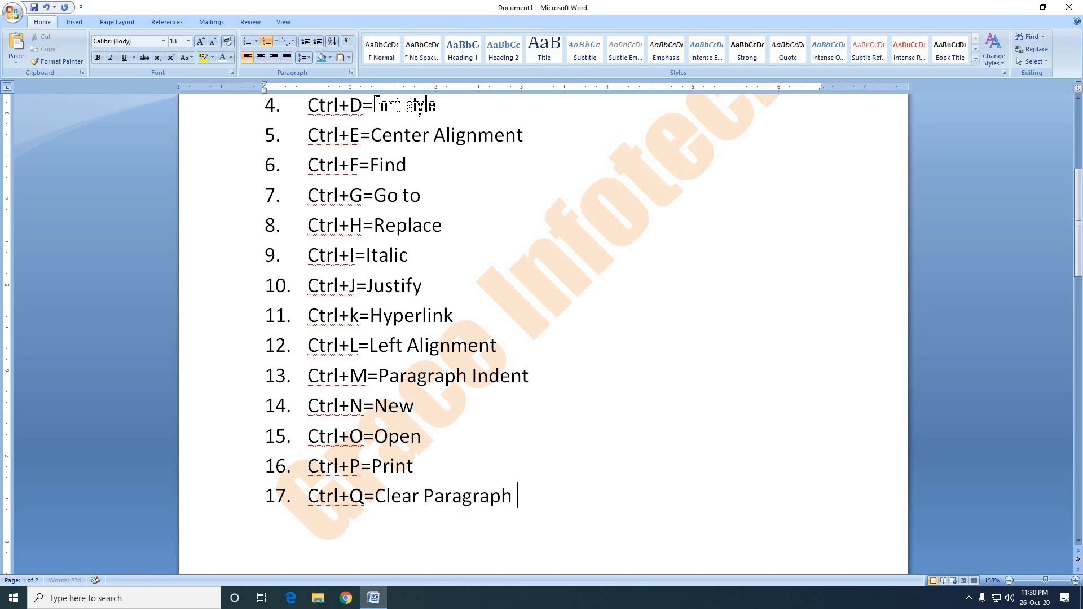
type("Indent")
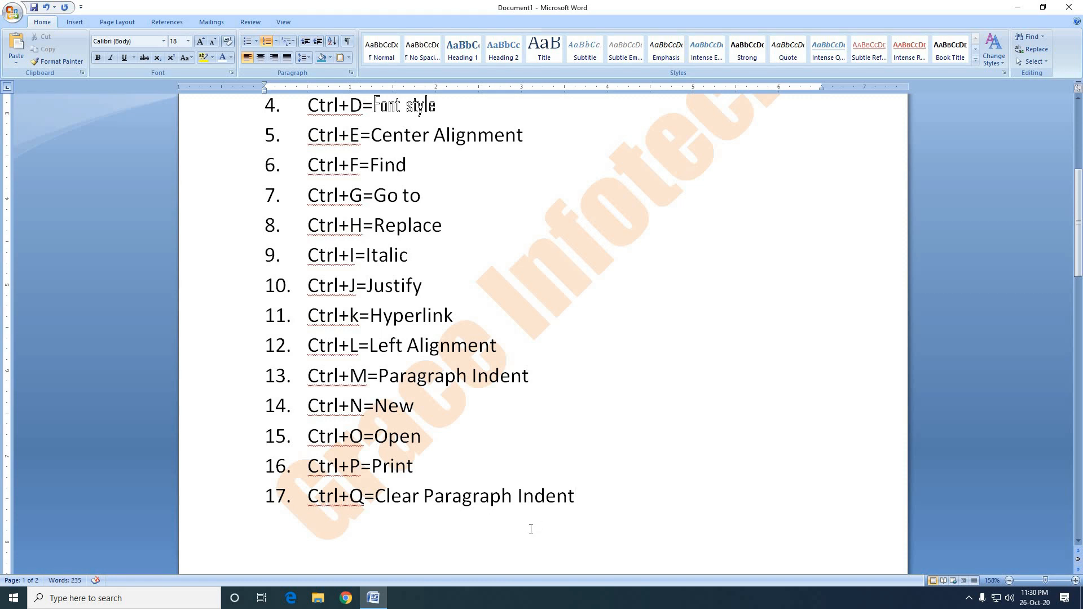
Indent the second-page paragraph starting "You may easily change" to 3 inches, and clear its added paragraph formatting.
scroll(547, 494, "down", 4)
scroll(536, 466, "up", 4)
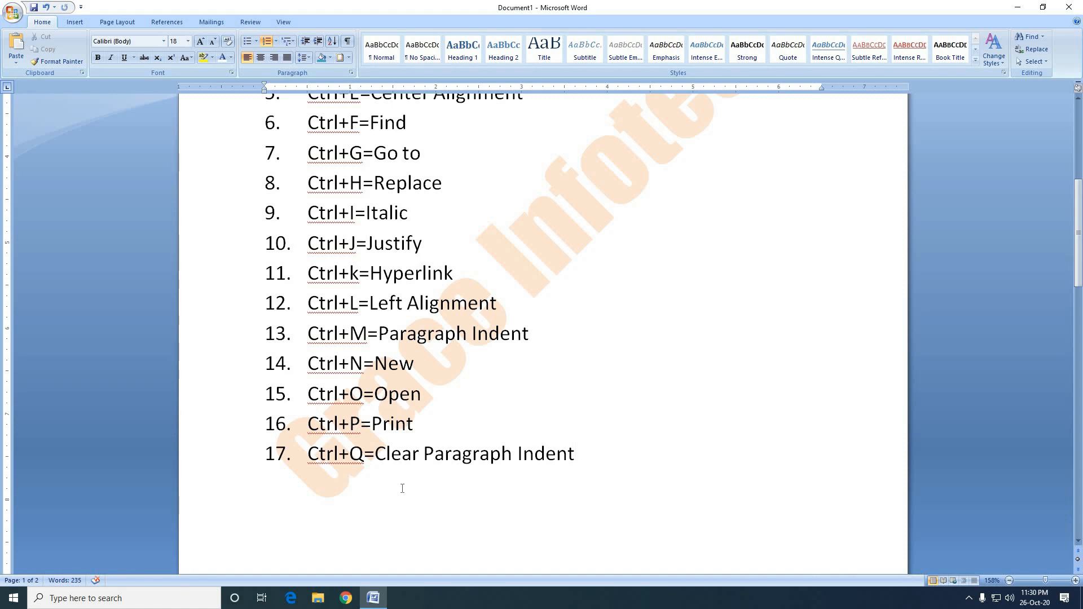
scroll(593, 460, "down", 5)
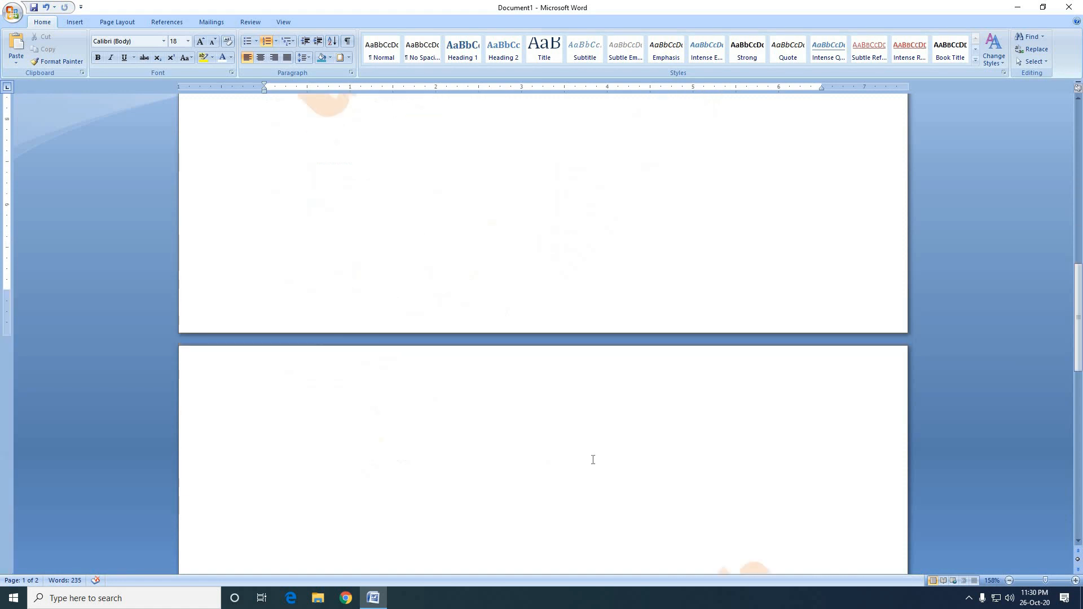
scroll(593, 459, "down", 5)
left_click(534, 396)
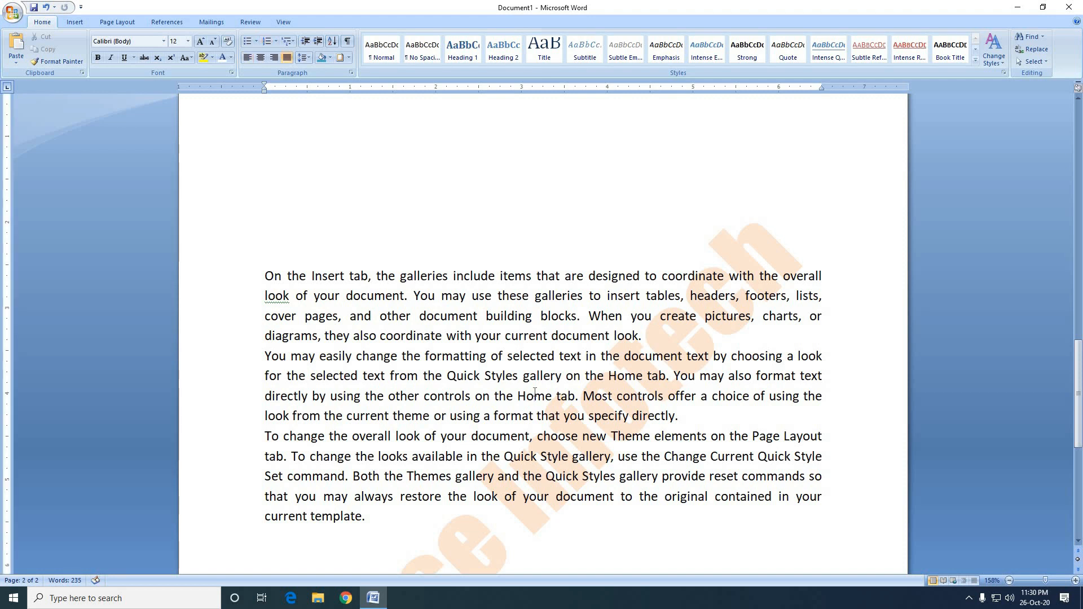
key("ctrl+m")
key("ctrl+m")
key("ctrl+m")
key("ctrl+m")
key("ctrl+m")
key("ctrl+m")
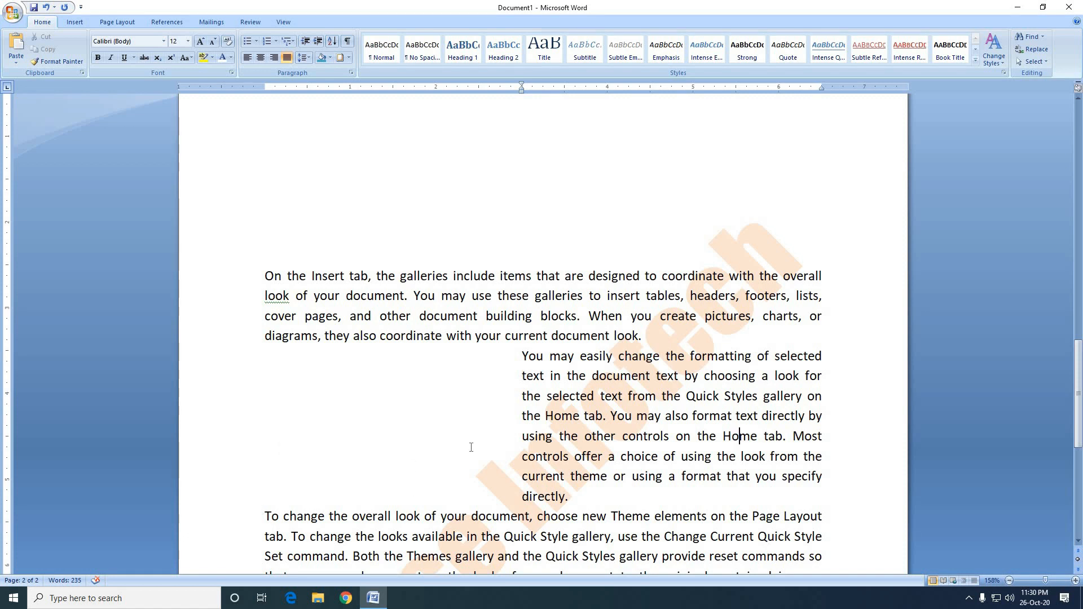
key("ctrl+q")
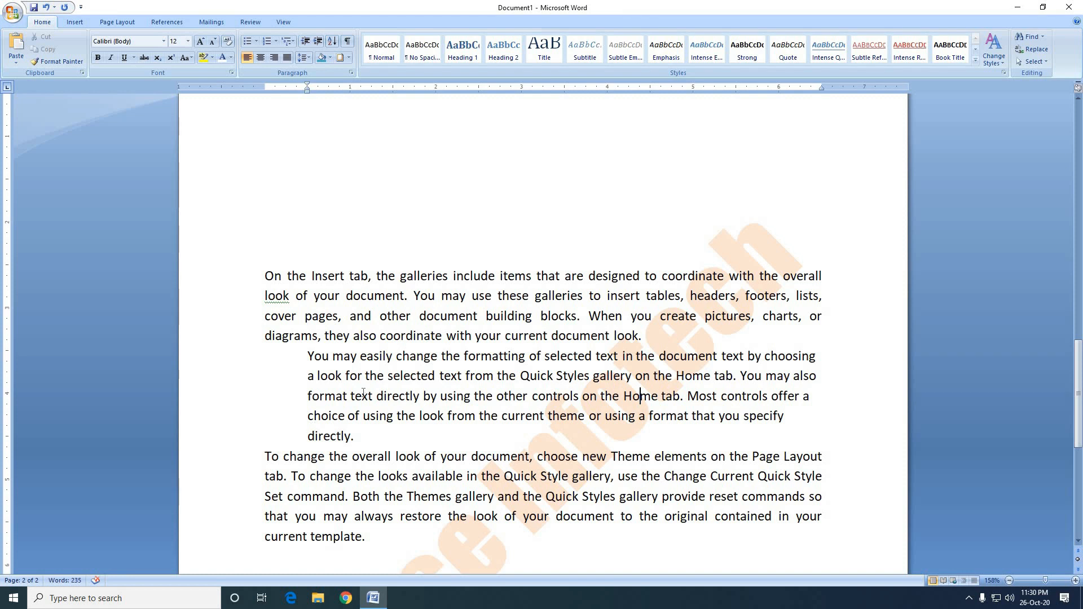
Add an eighteenth numbered list item reading "Ctrl+R=Right Alignment" below the Clear Paragraph Indent entry.
scroll(406, 406, "up", 10)
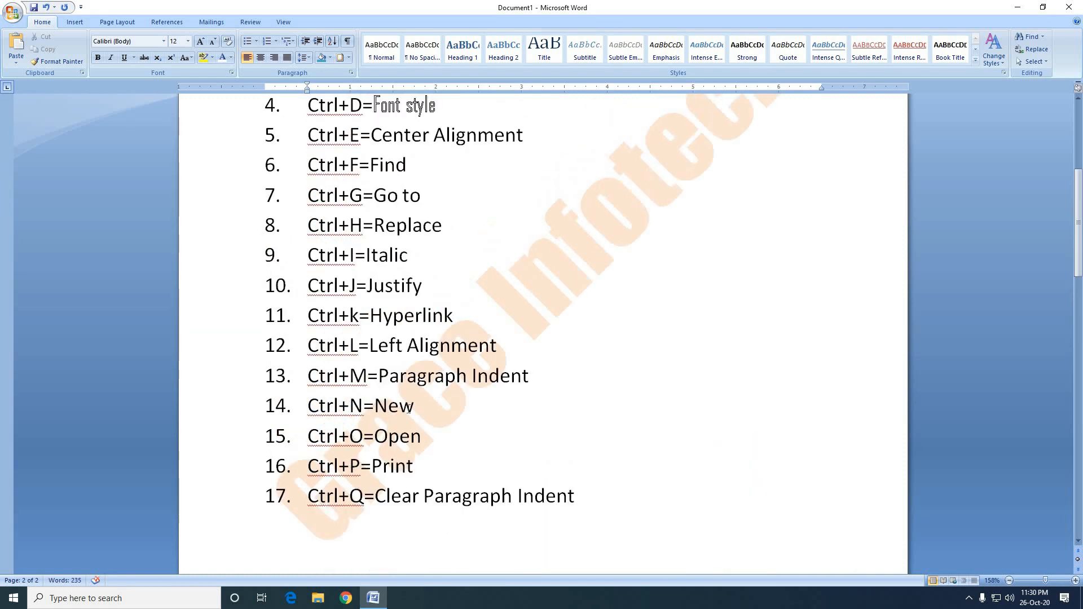
scroll(415, 406, "down", 4)
left_click(612, 337)
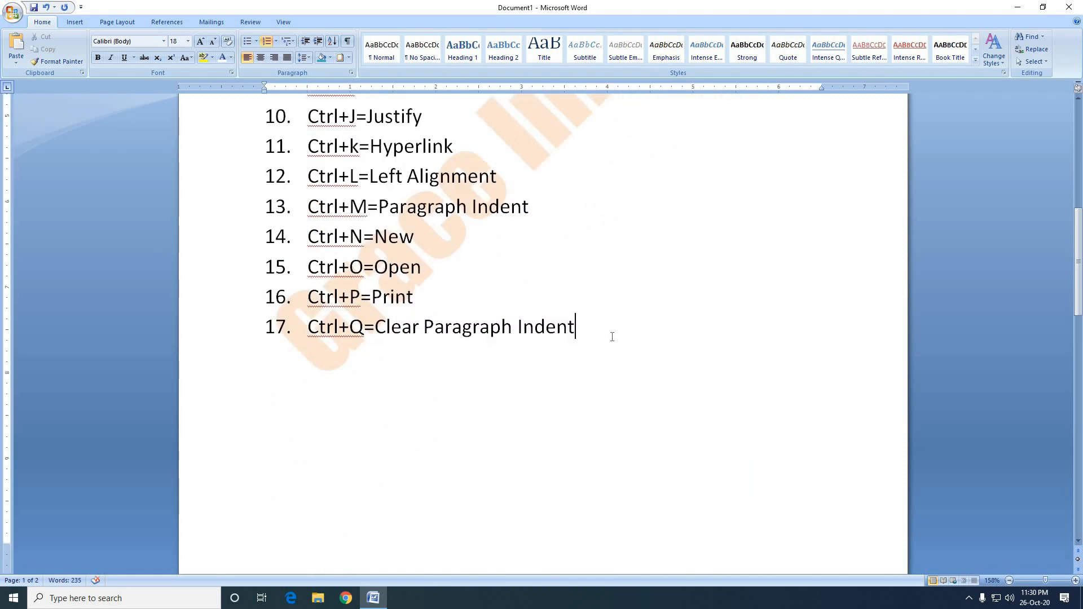
key("Return")
type("Ctrl+R=Ri")
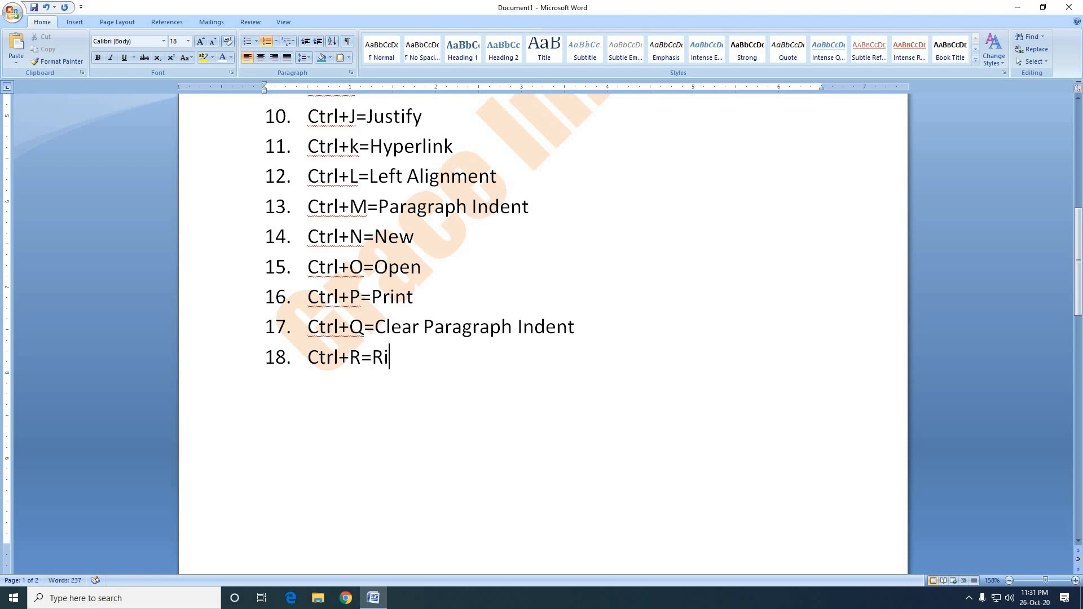
type("ght Alignment")
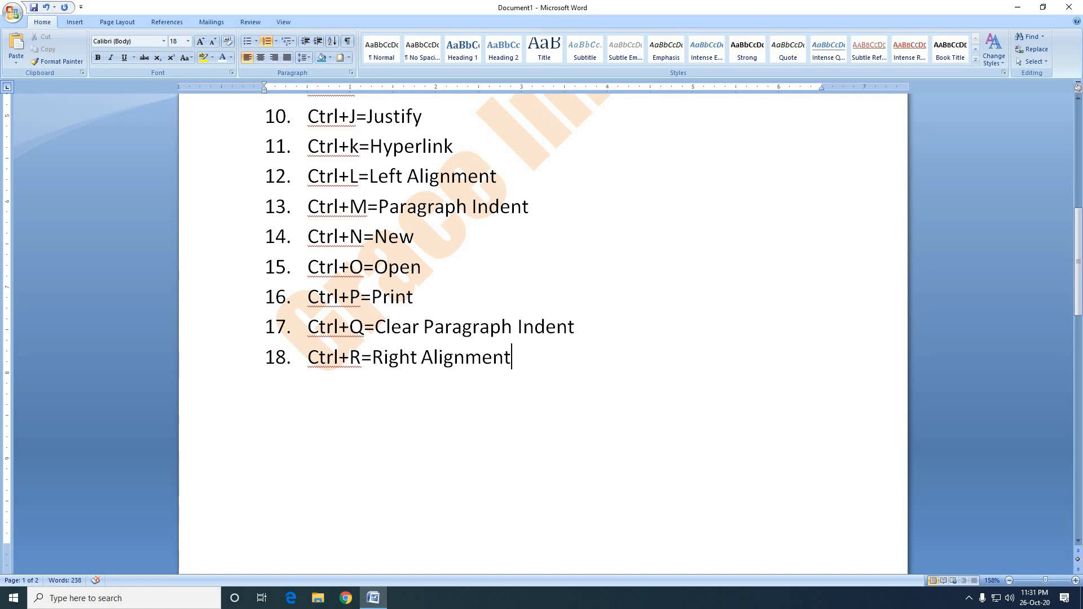
Enter a person's full name on an unnumbered line below the list, and right-align it.
key("Return")
key("Return")
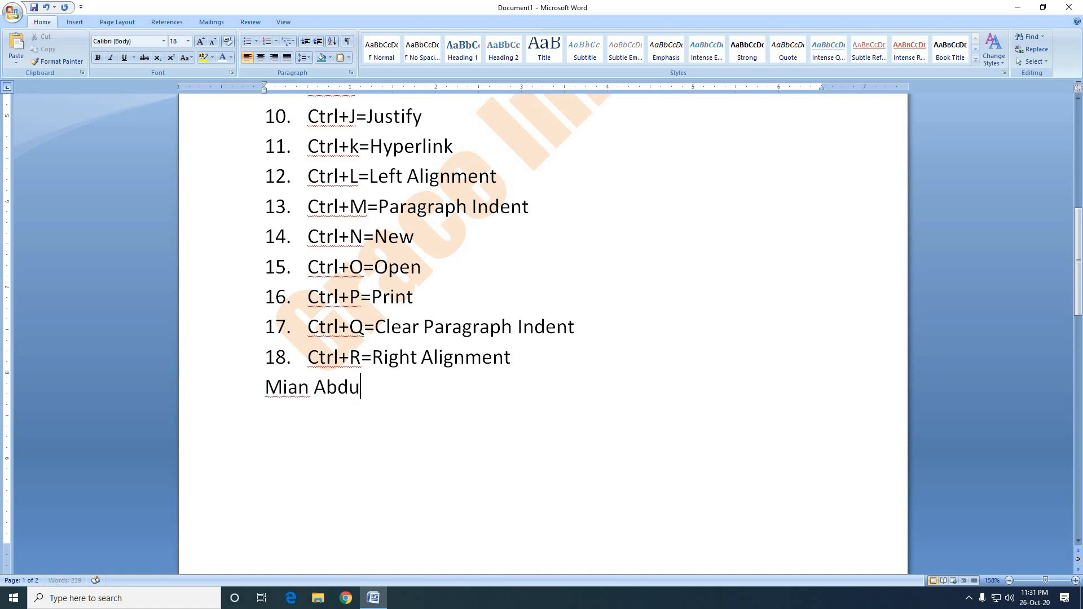
left_click_drag(408, 384, 252, 375)
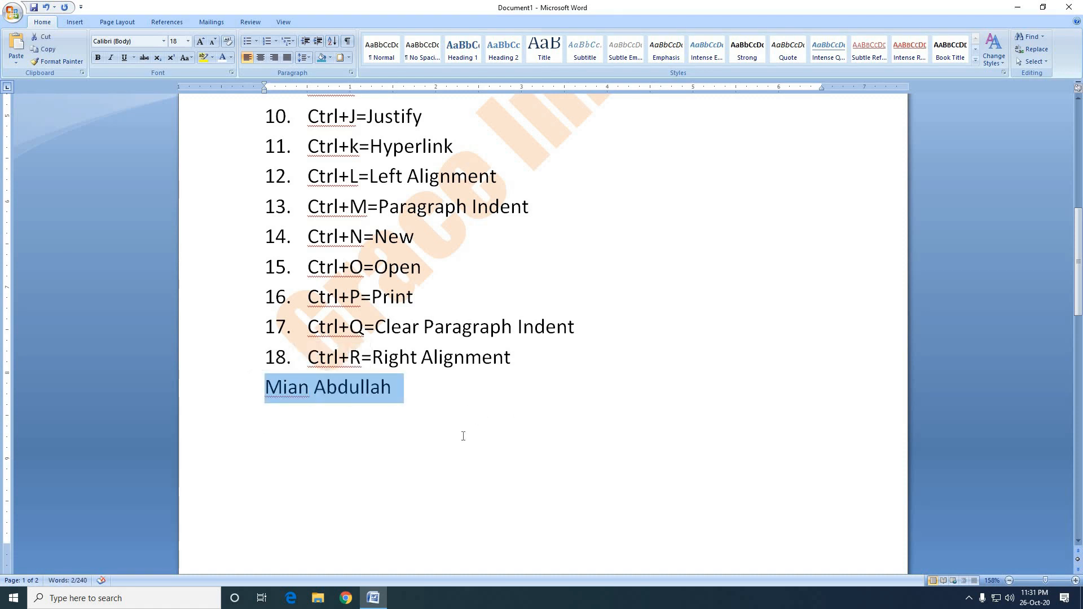
key("ctrl+r")
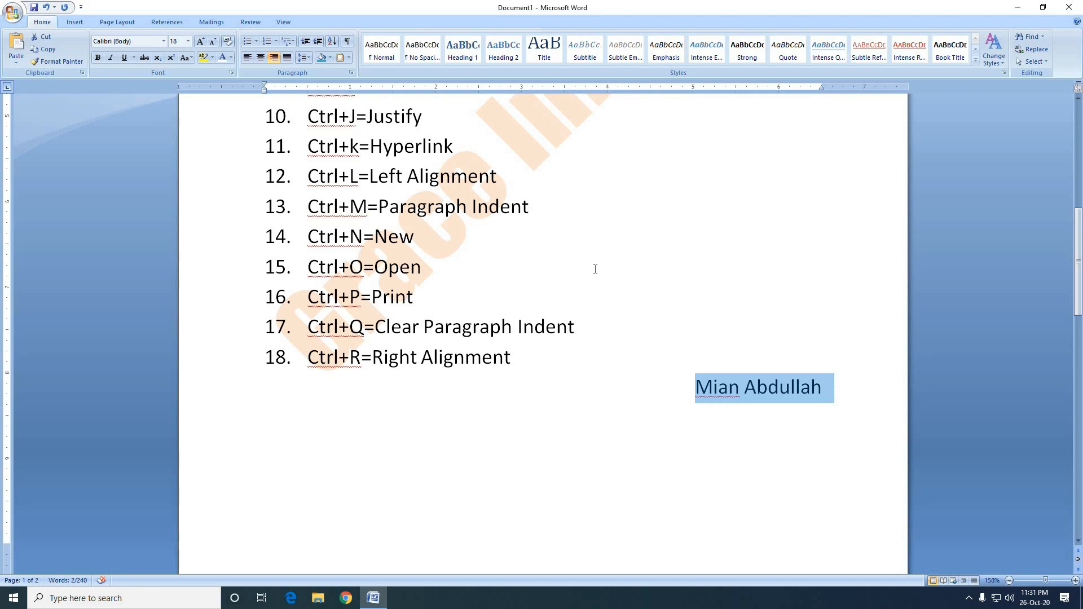
Align the name line left, centre and left again, and delete the line.
key("ctrl+l")
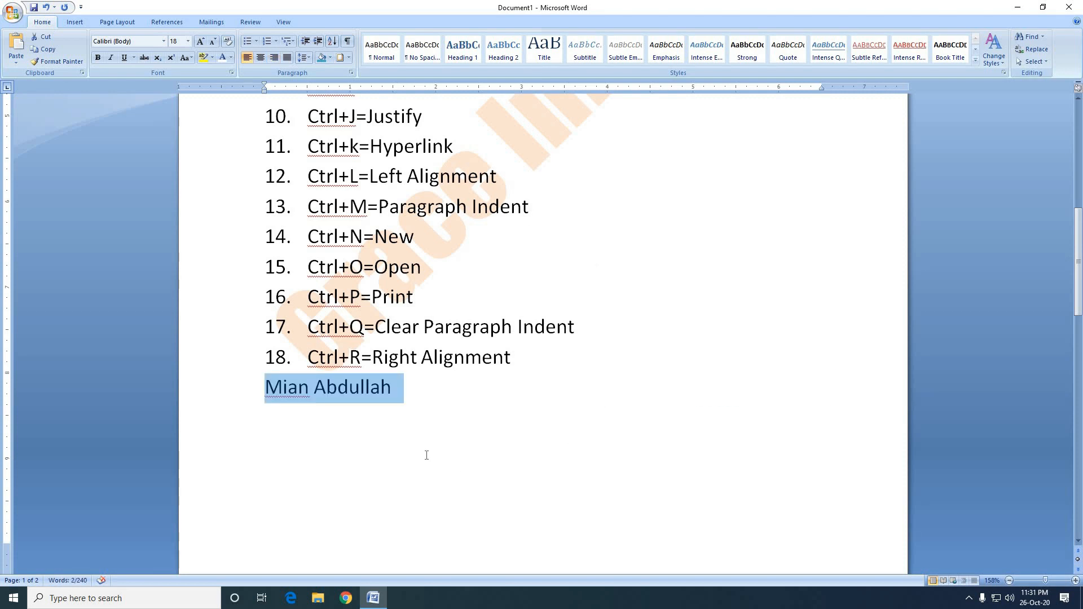
key("ctrl+e")
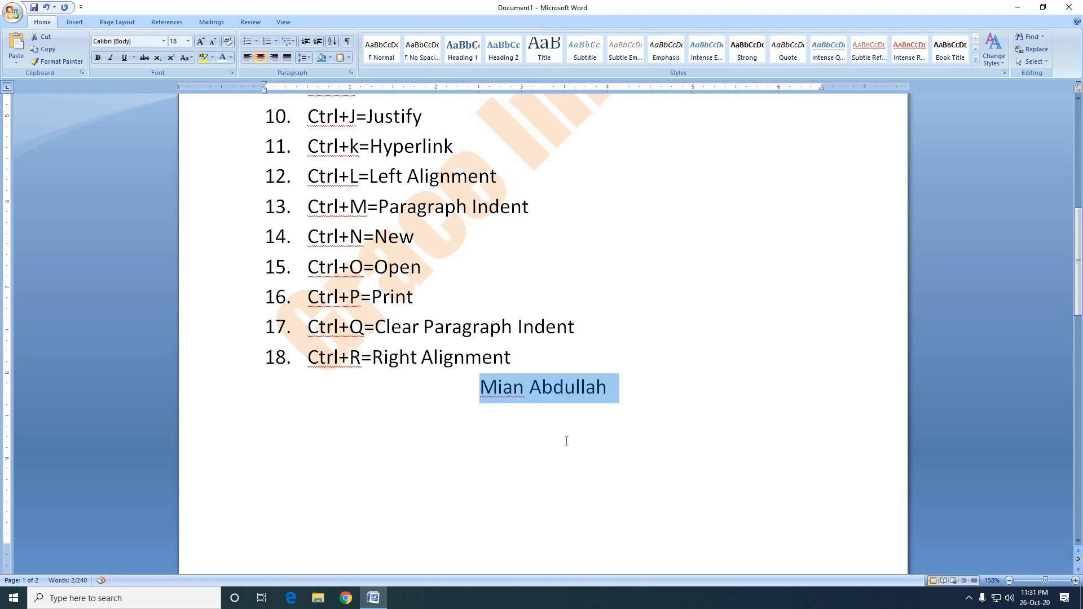
key("ctrl+l")
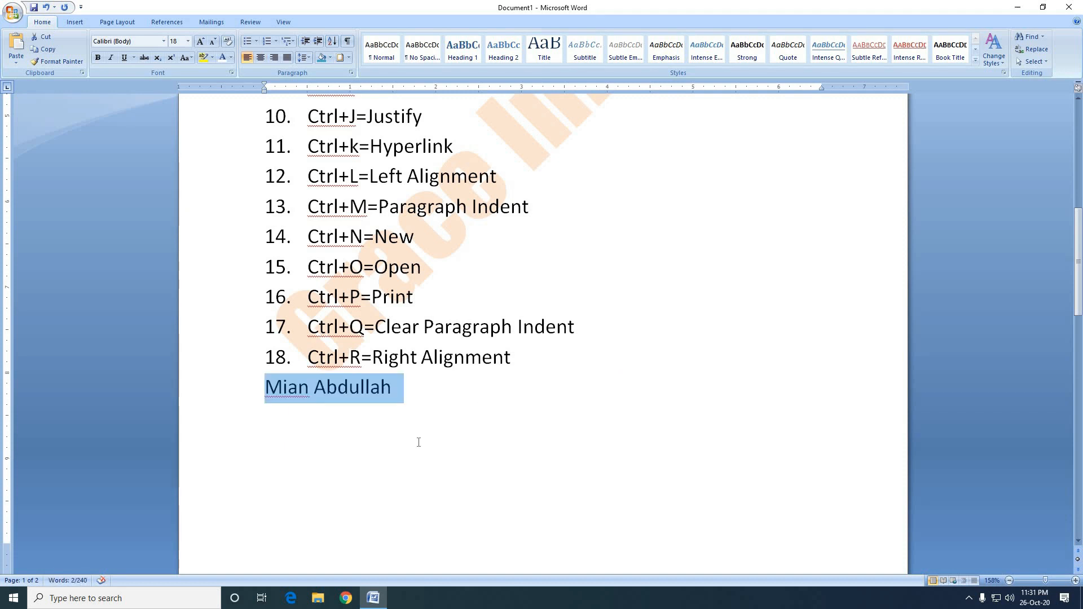
key("Delete")
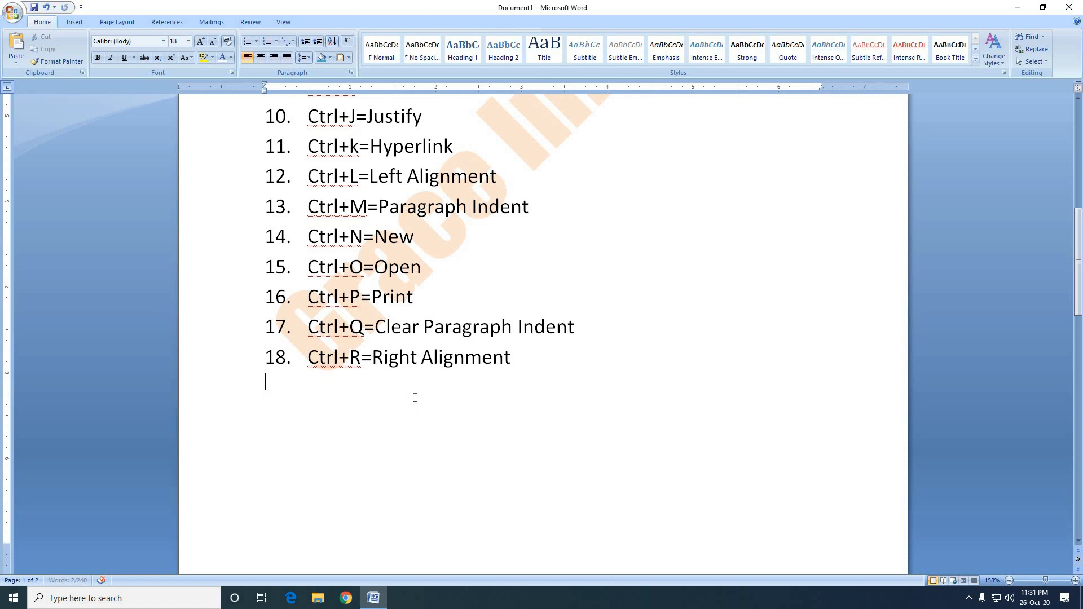
key("BackSpace")
Add a nineteenth numbered list item reading "Ctrl+S=Save" below the Right Alignment entry.
key("Return")
type("Ctrl+S=")
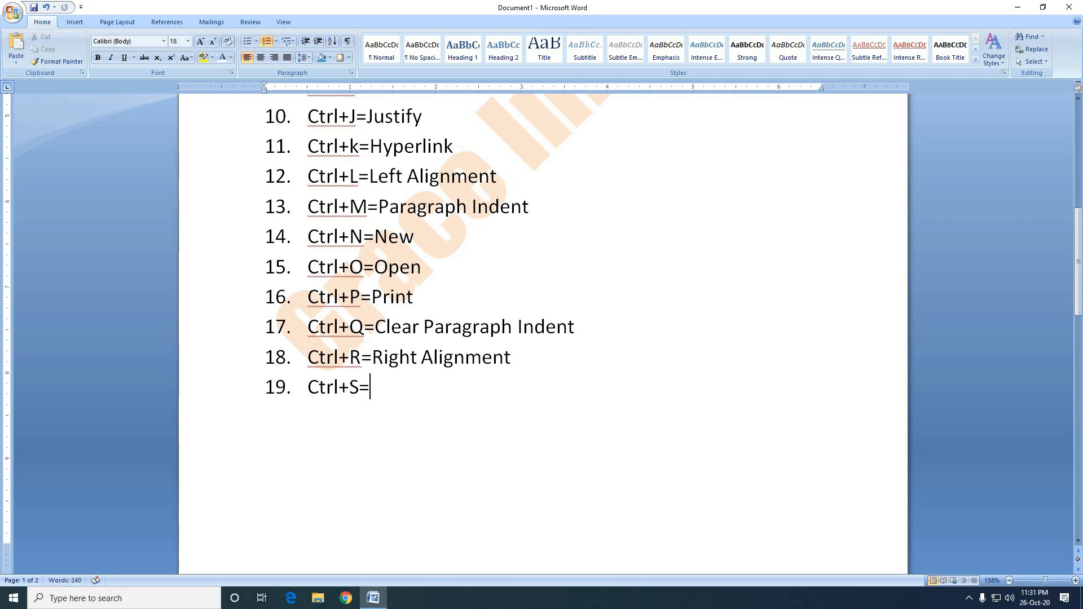
type("Savre")
key("BackSpace")
key("BackSpace")
type("e")
Open the Save As dialog for the document, and move it away from the upper list entries.
key("ctrl+s")
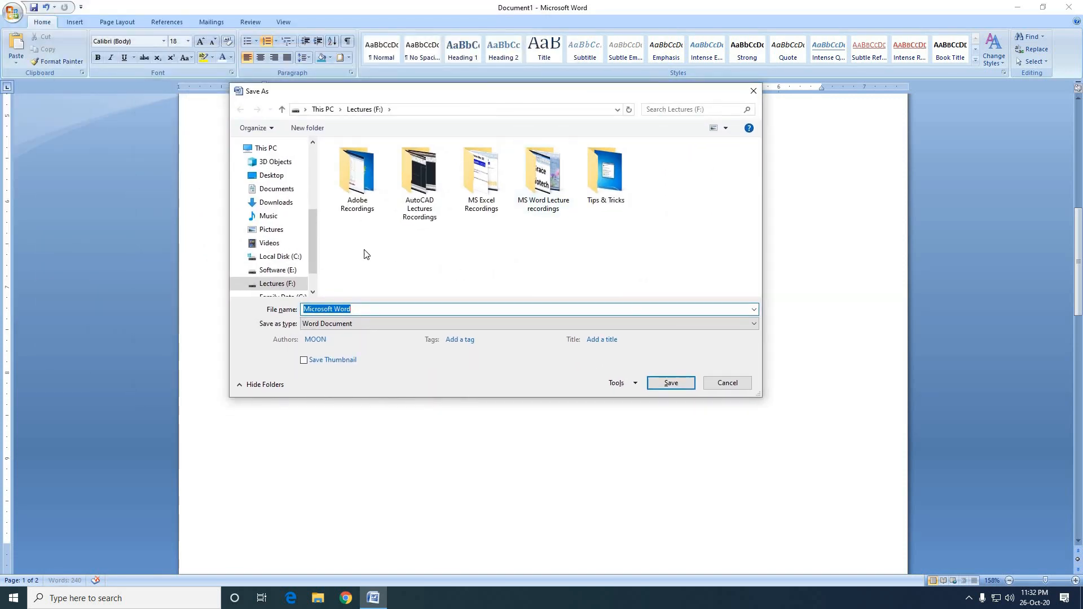
left_click_drag(409, 101, 576, 151)
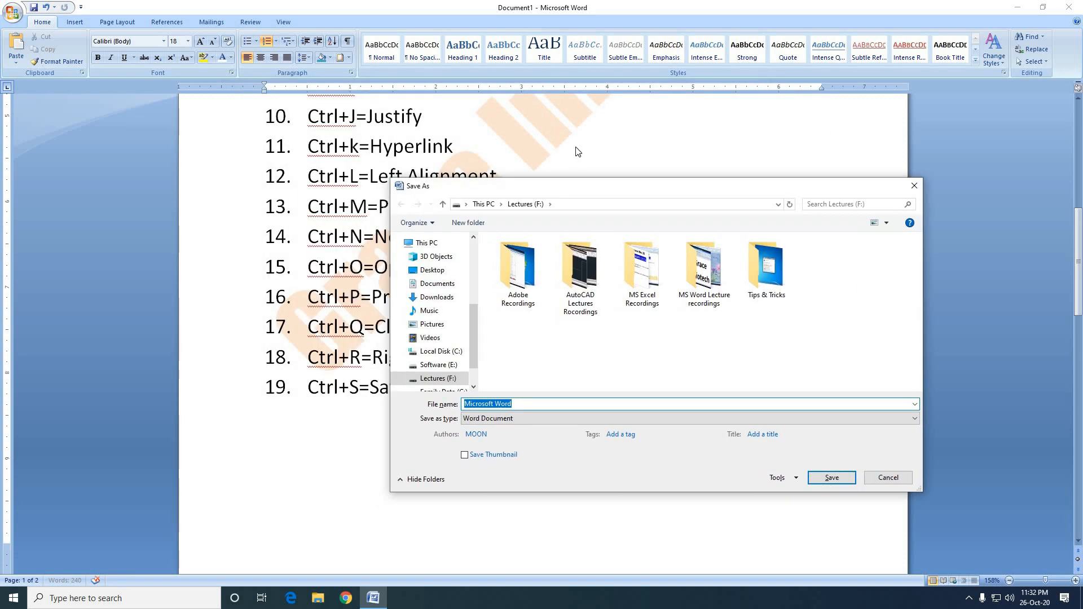
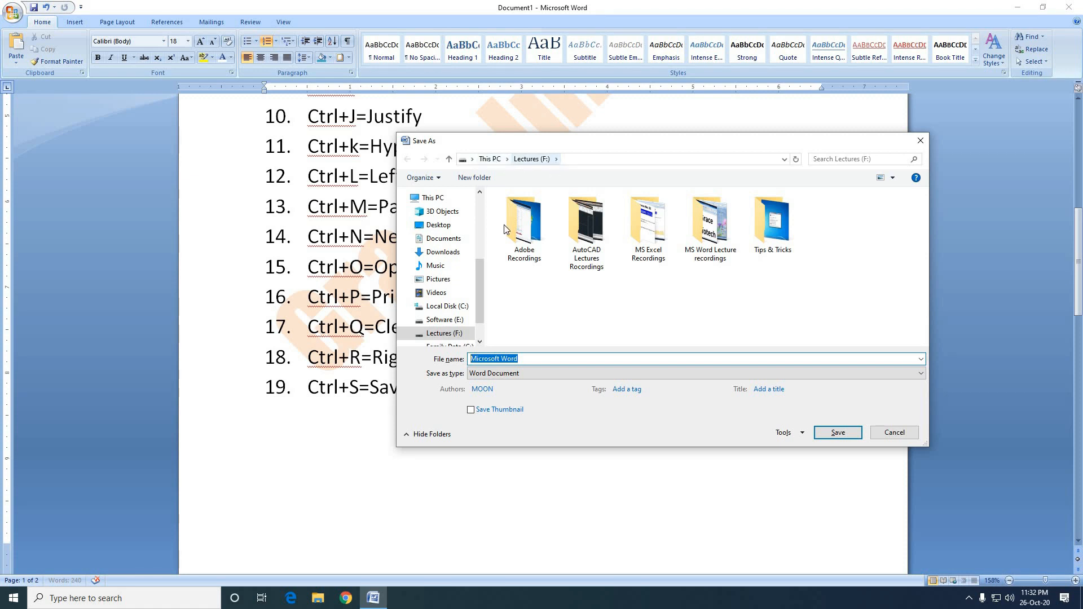
Save the document to the Desktop as a Word Document named "Microsoft Word".
left_click(424, 223)
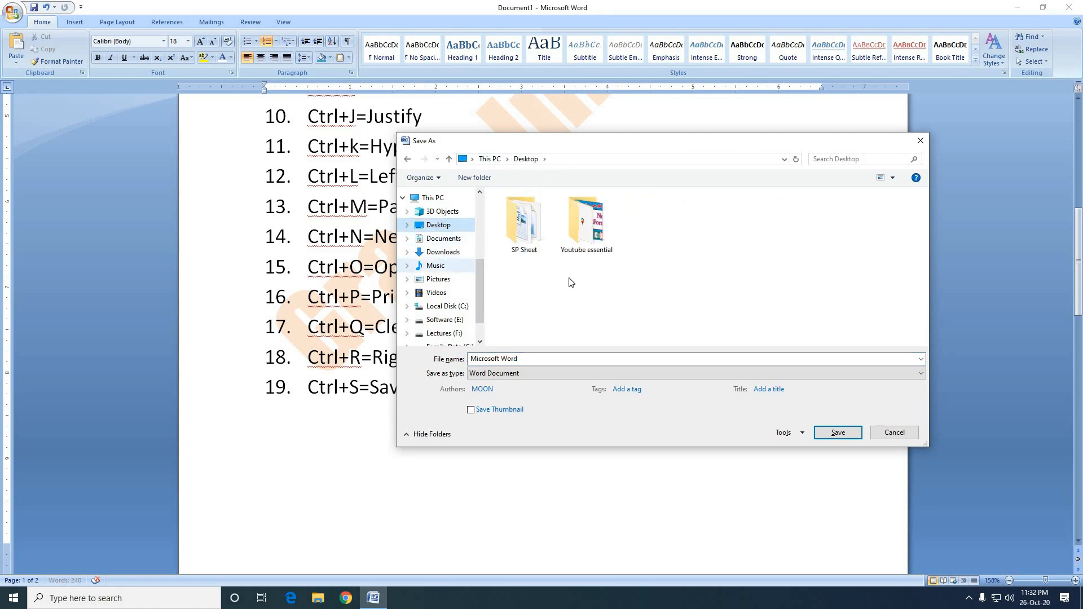
left_click(528, 358)
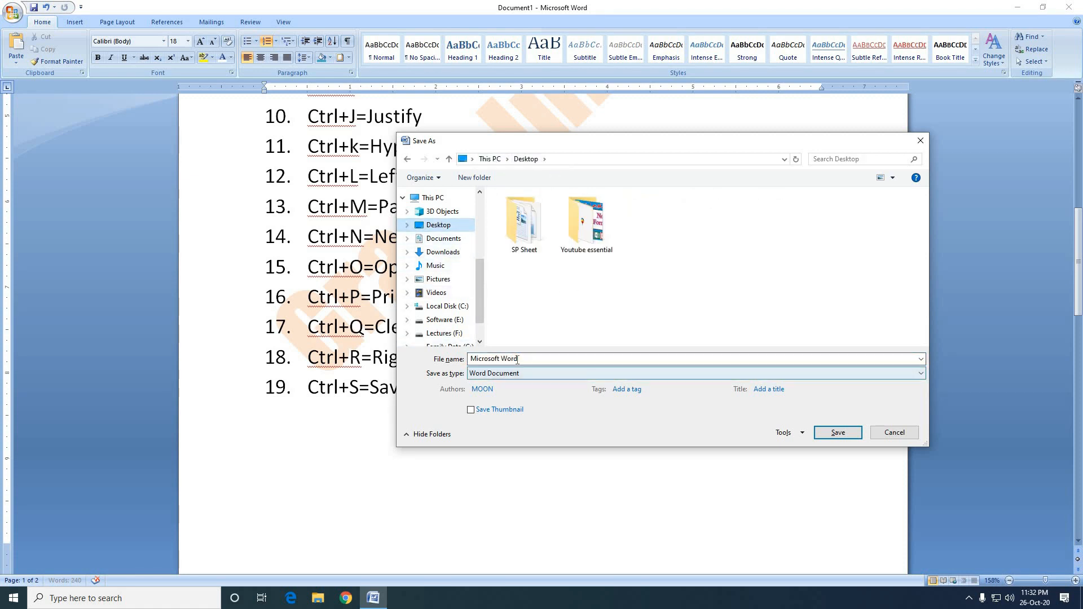
left_click(528, 358)
left_click(528, 358)
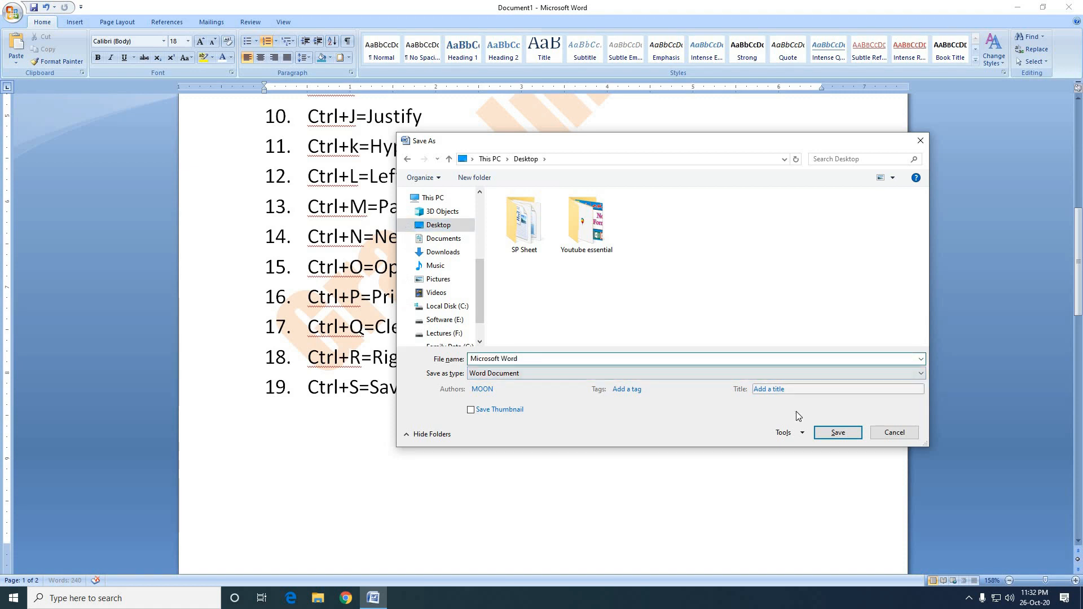
left_click(834, 435)
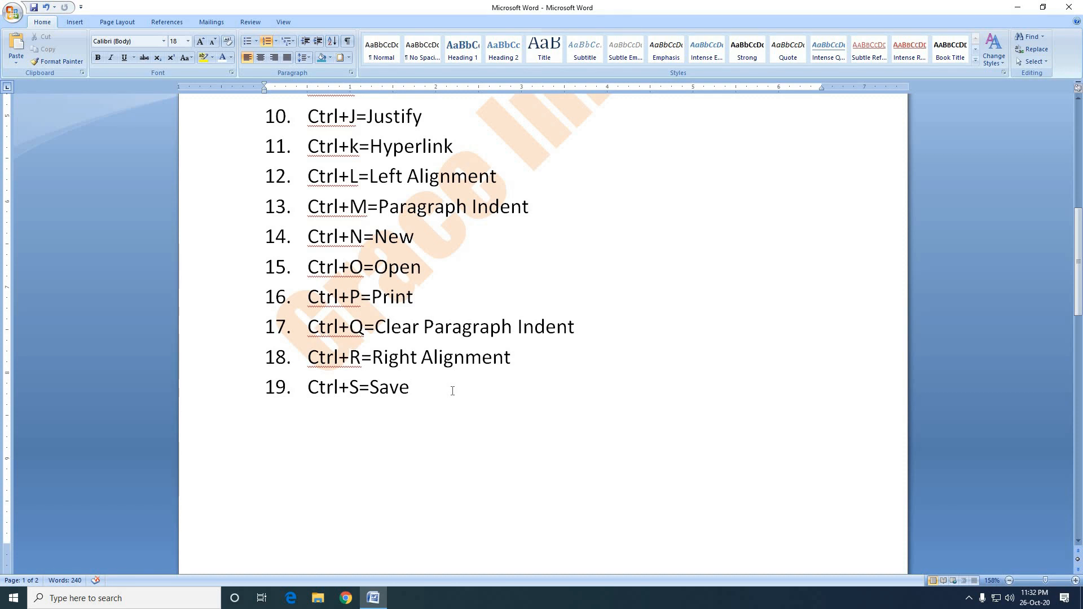
Add a twentieth numbered list item reading "Ctrl+T=Hanging Indent" below the Save entry.
key("Return")
type("Ctr")
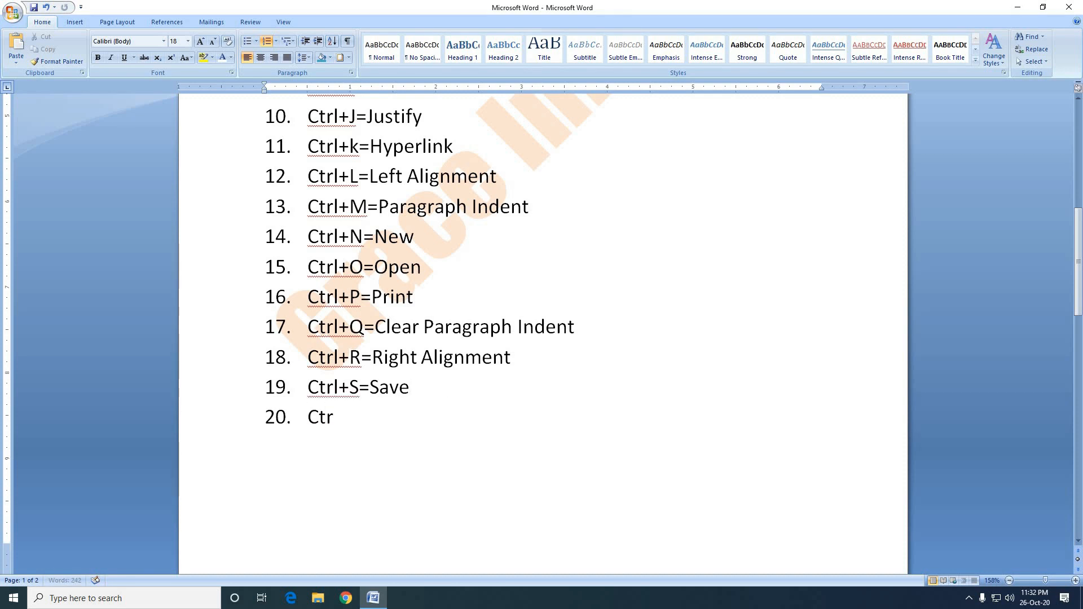
type("l+T=")
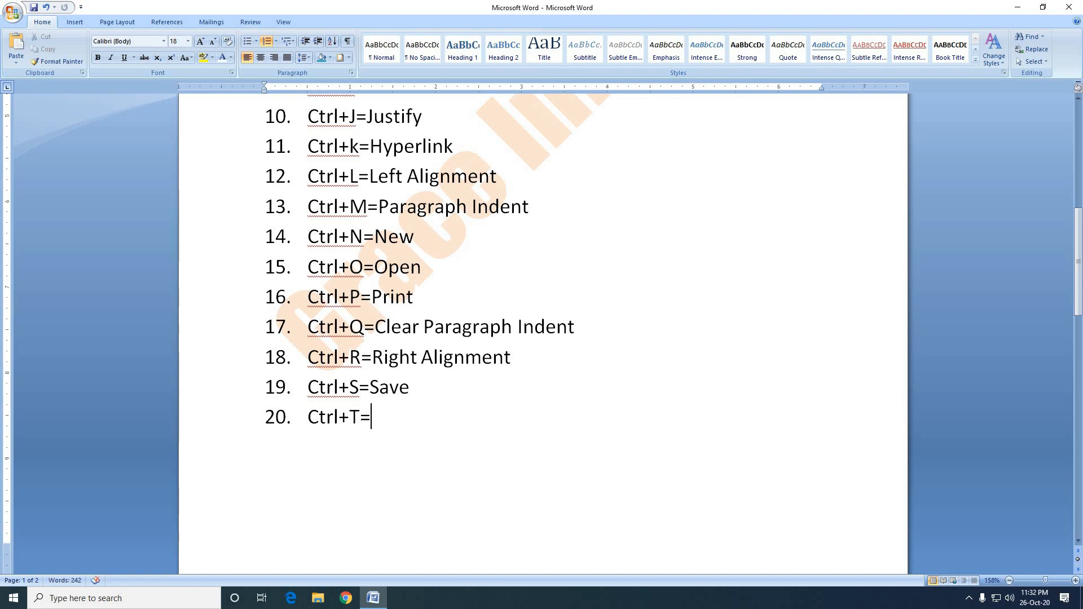
type("Hangi")
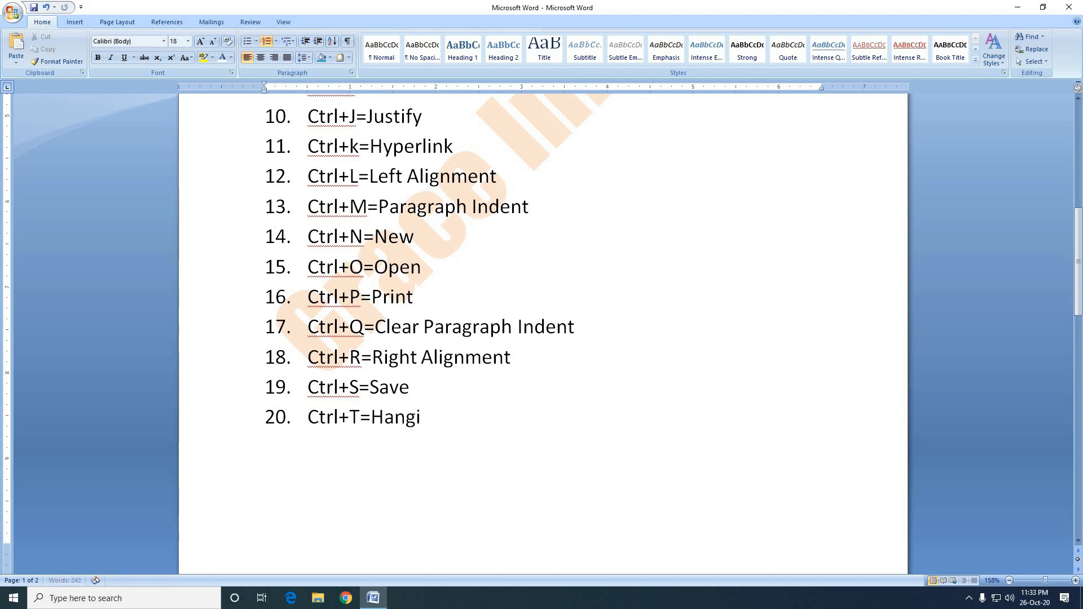
type("ng Inde")
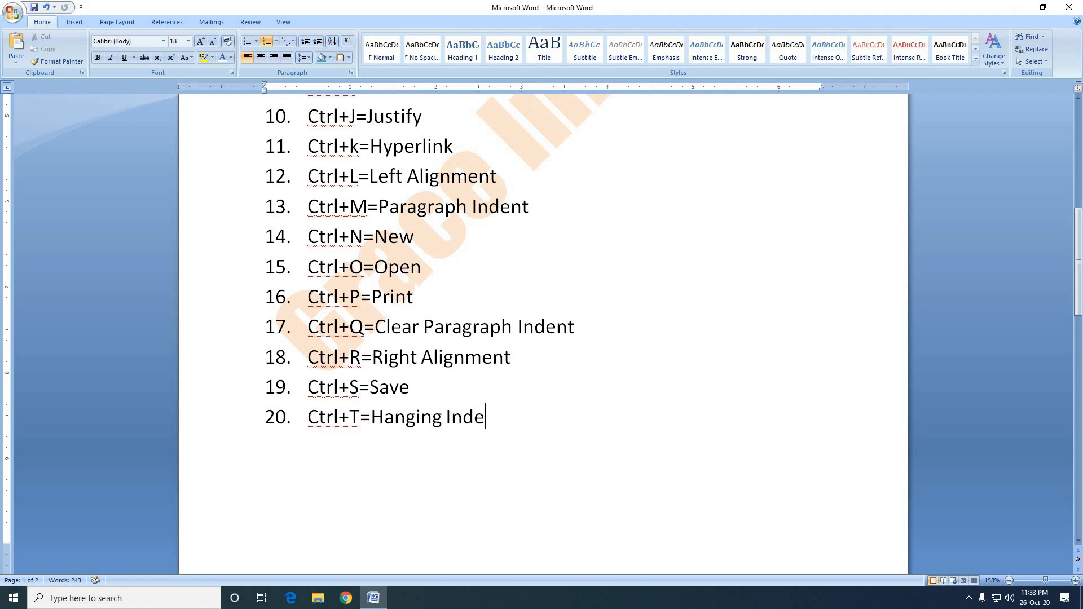
type("nt")
Apply repeated hanging indents to the second-page paragraph beginning "On the Insert tab", and undo them.
scroll(498, 434, "down", 10)
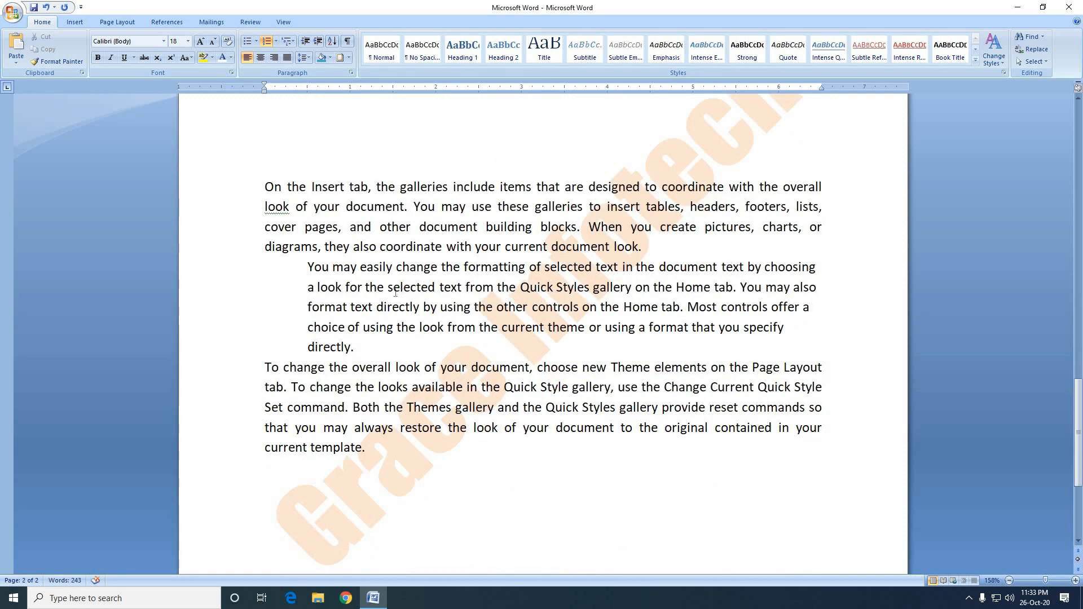
left_click(489, 210)
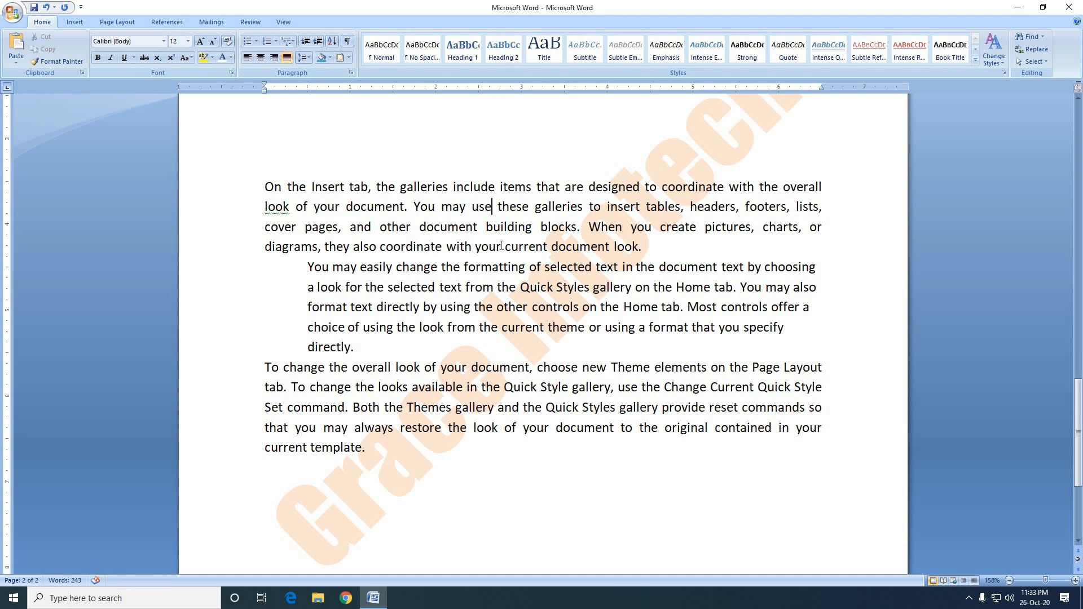
key("ctrl+t")
key("ctrl+t")
key("ctrl+t")
key("ctrl+t")
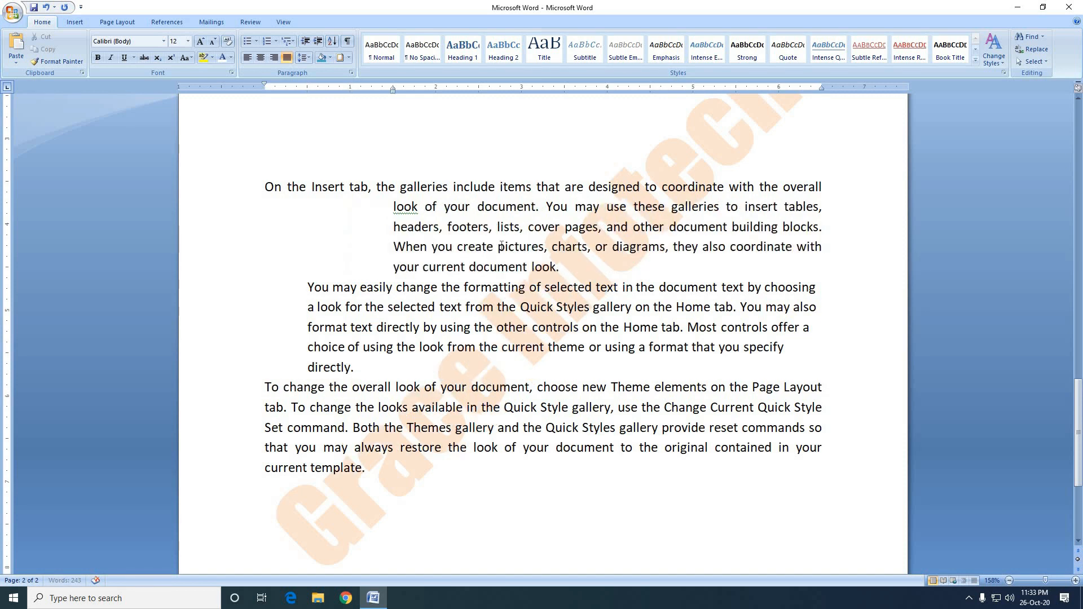
key("ctrl+t")
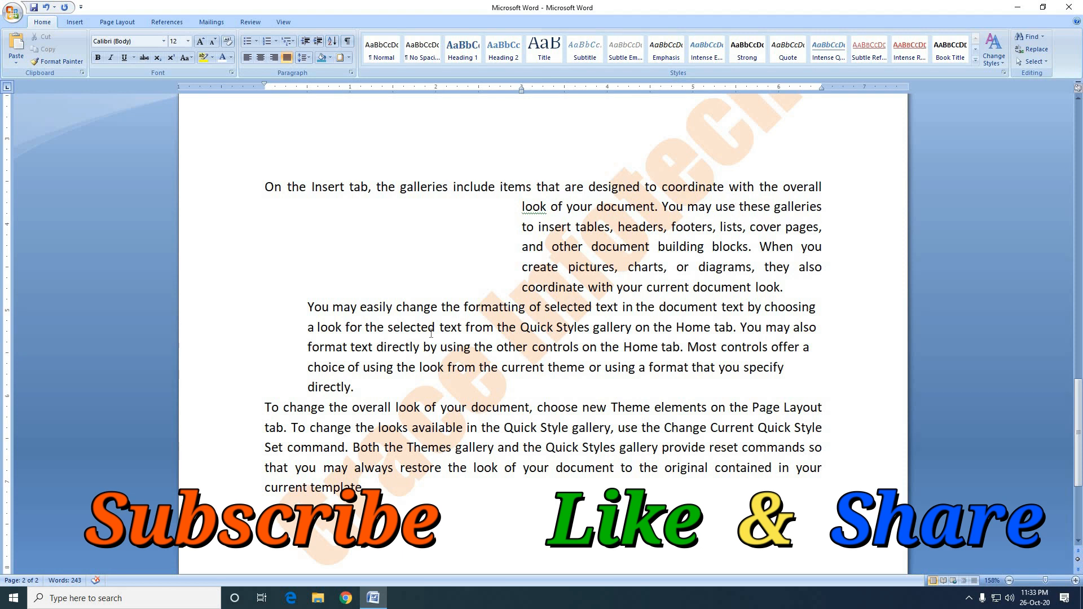
key("ctrl+z")
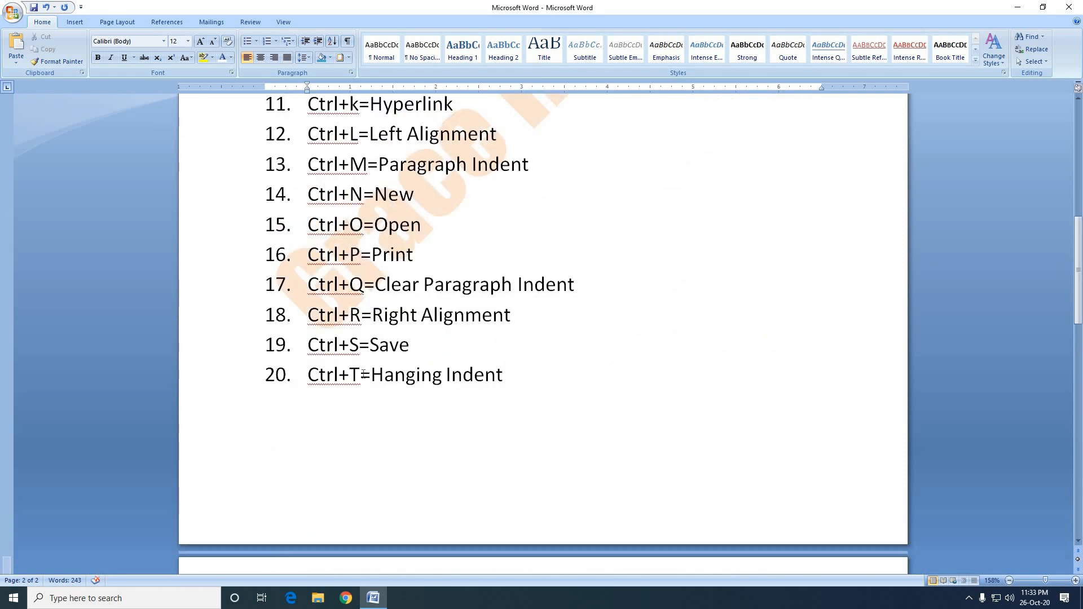
Add a twenty-first numbered list item reading "Ctrl+U=Underline" below the Hanging Indent entry.
left_click(521, 381)
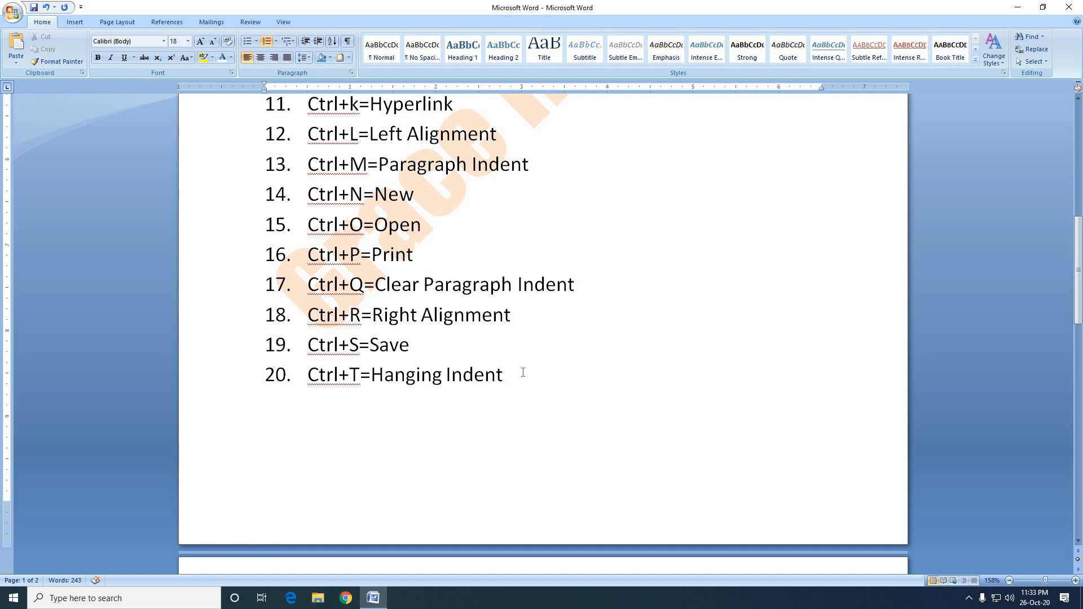
key("Return")
type("Ctrl+U=Underline")
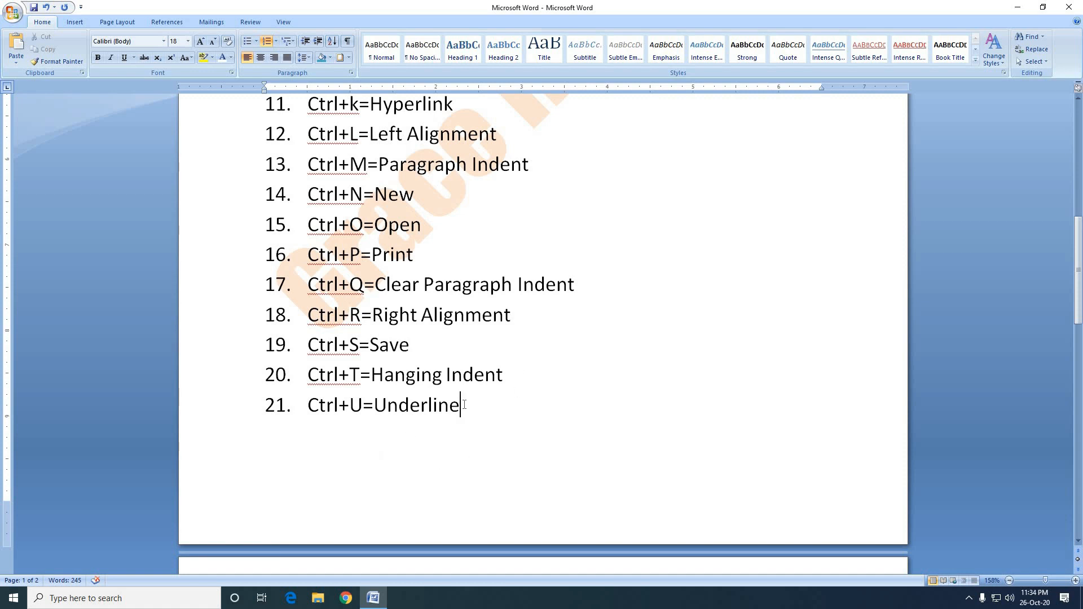
Underline the word "Underline" in the Ctrl+U list entry.
left_click_drag(464, 405, 375, 406)
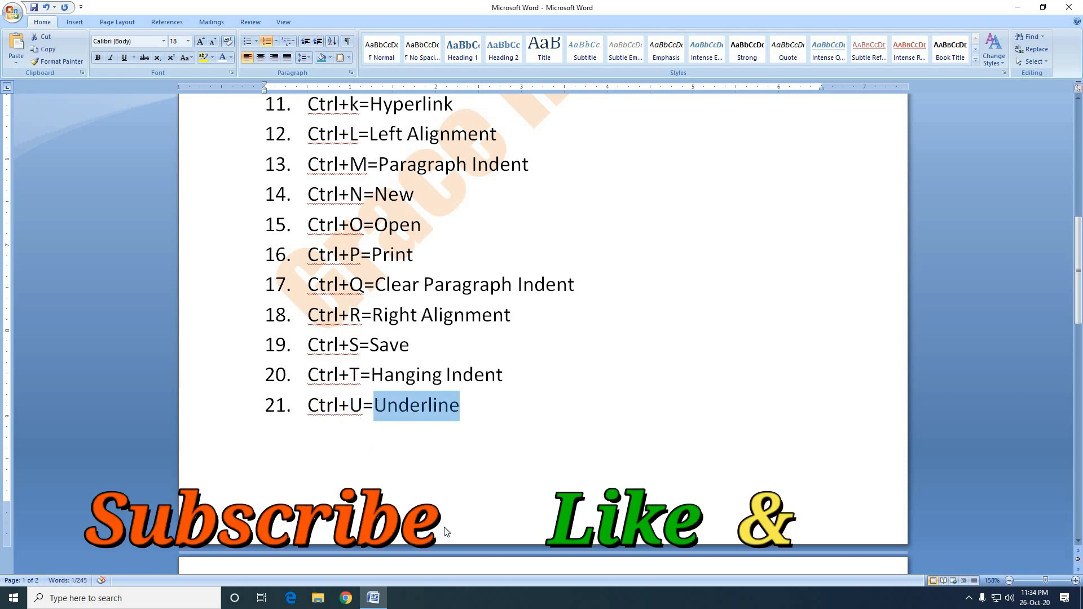
key("ctrl+u")
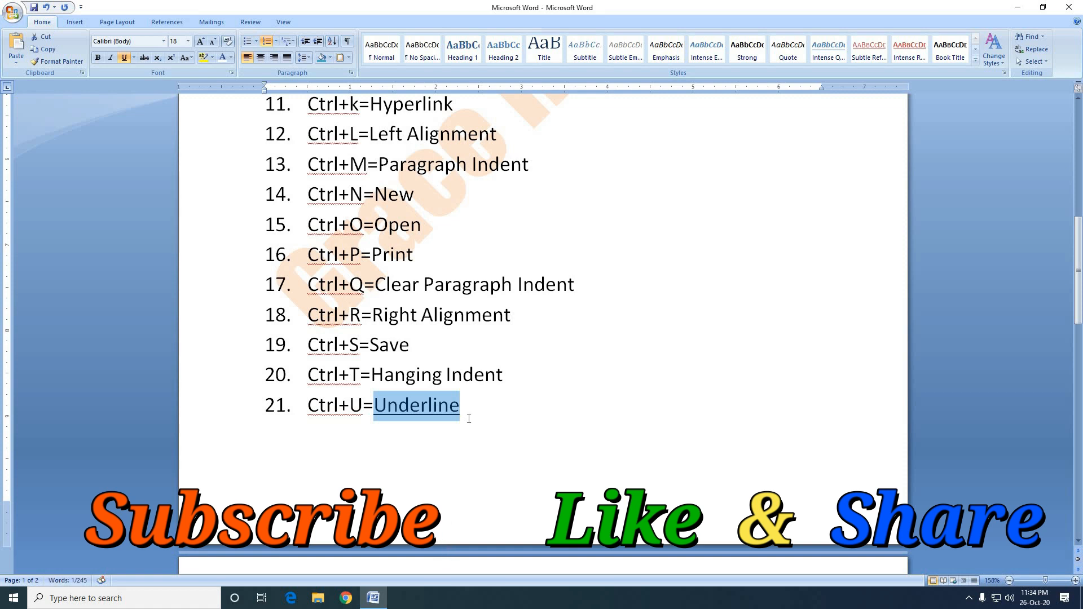
left_click(469, 418)
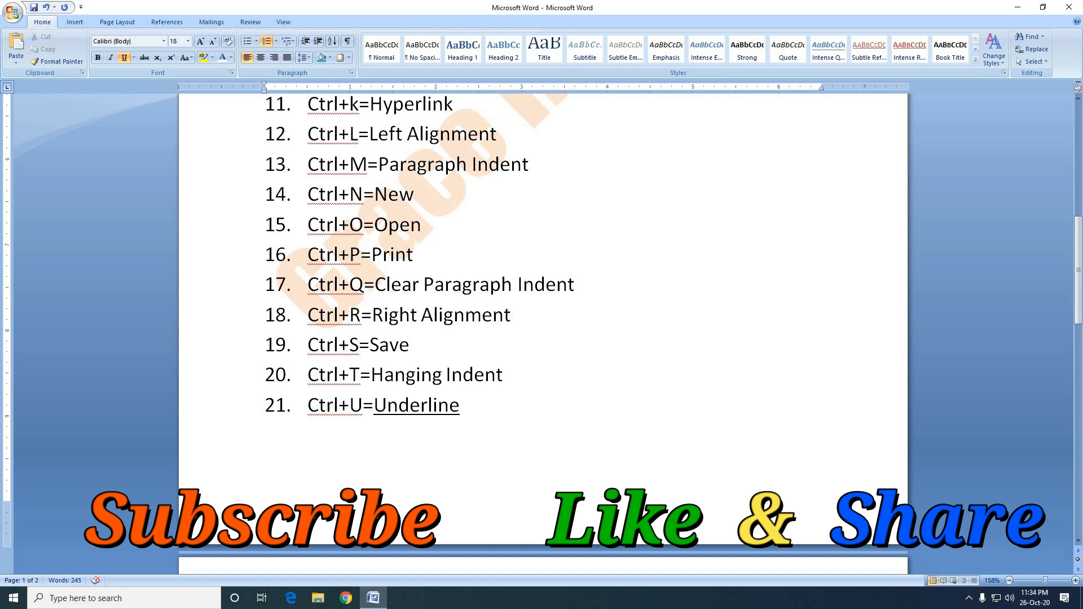
Add a twenty-second numbered list item reading "Ctrl+V=Paste" in plain text without underlining.
key("Return")
type("Ctrl+V")
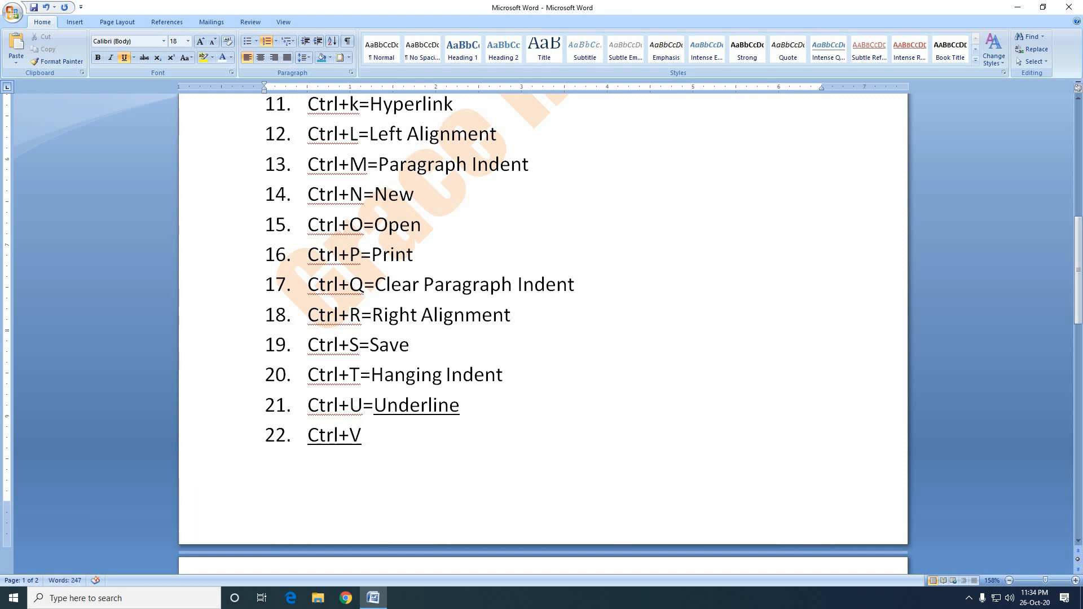
type("=Pas")
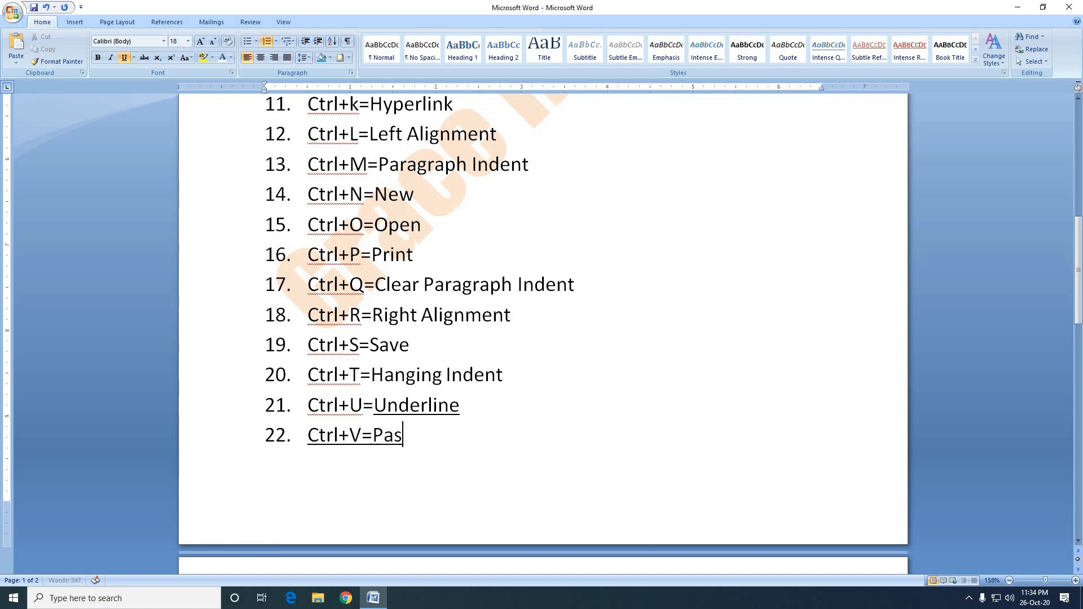
type("tre")
key("BackSpace")
type("e")
key("BackSpace")
key("BackSpace")
type("e")
scroll(489, 209, "up", 4)
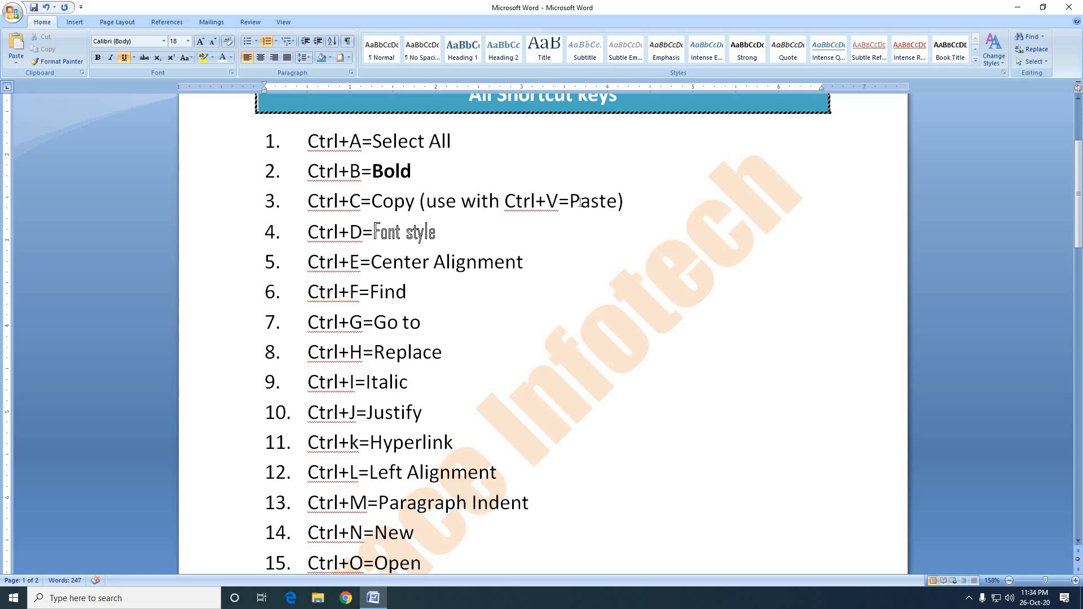
scroll(551, 332, "down", 5)
Add a twenty-third numbered list item reading "Ctrl+W=Close file" below the Paste entry.
left_click(474, 435)
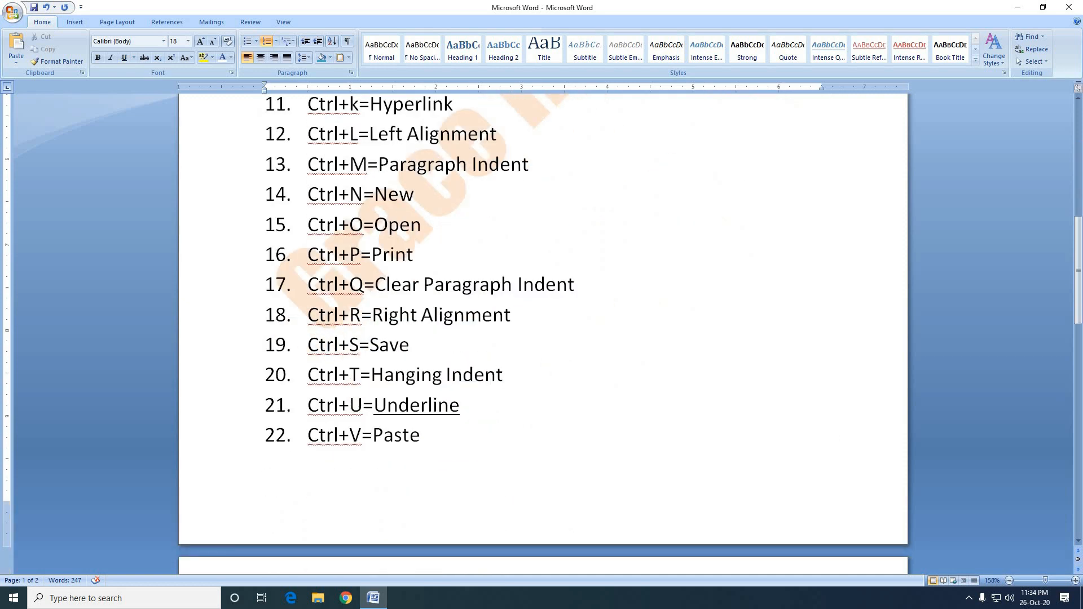
key("Return")
type("Ctrl")
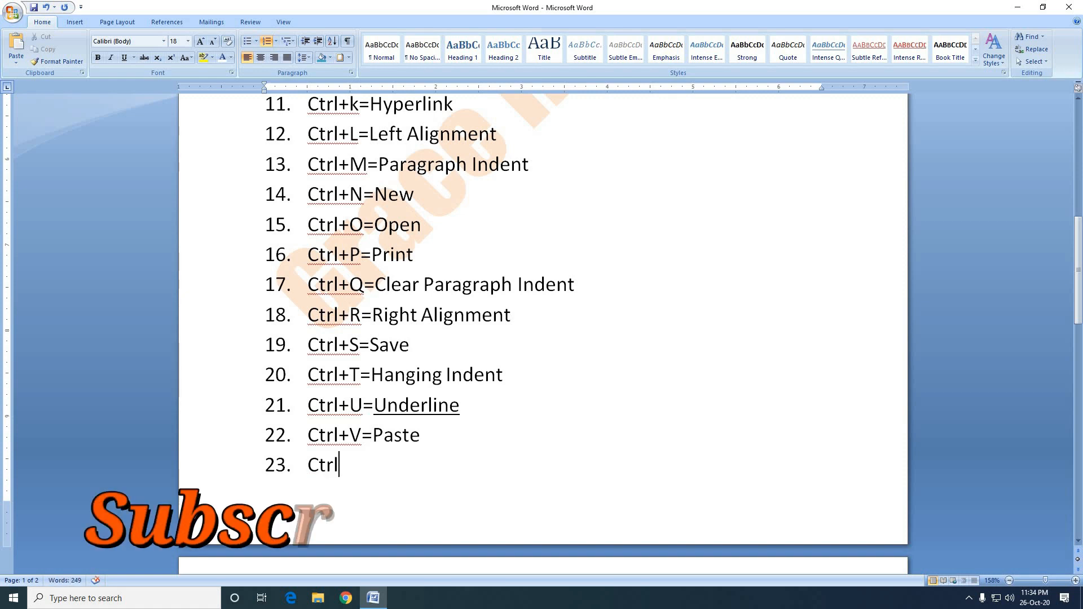
type("+W")
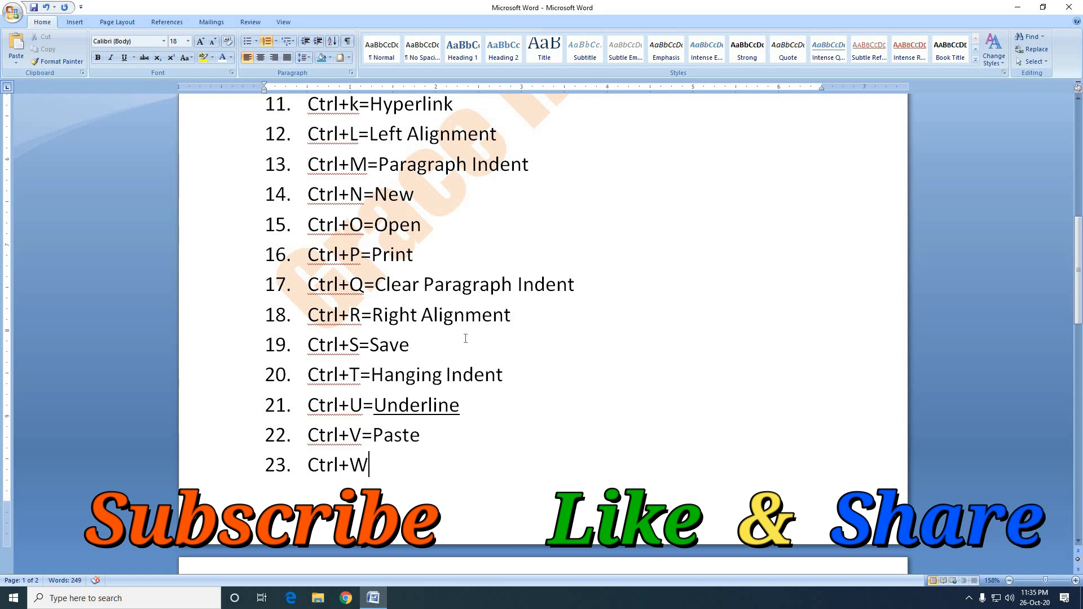
scroll(484, 271, "up", 8)
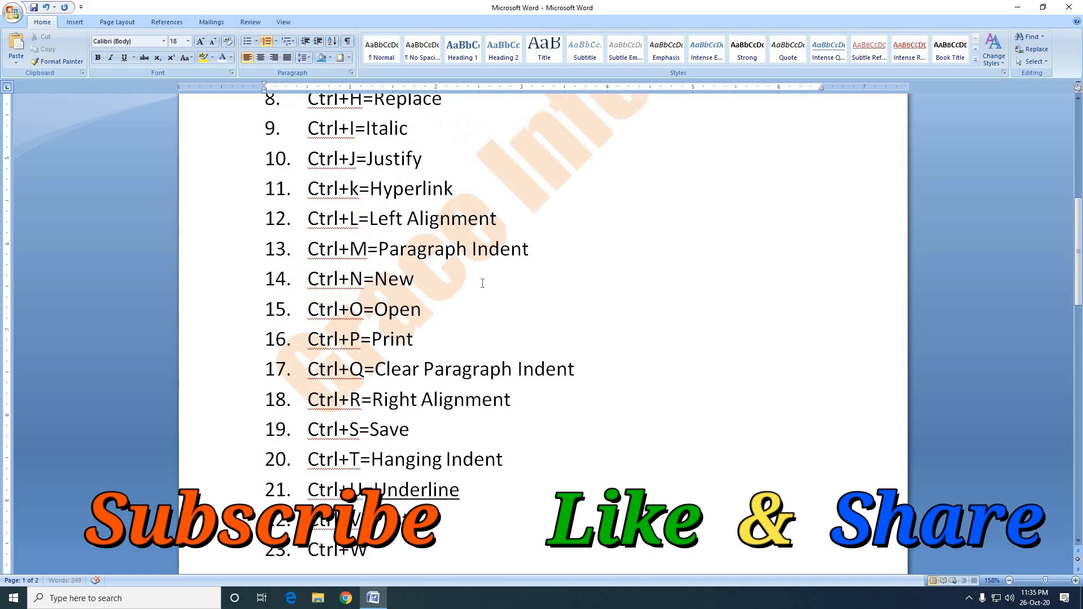
scroll(482, 289, "down", 2)
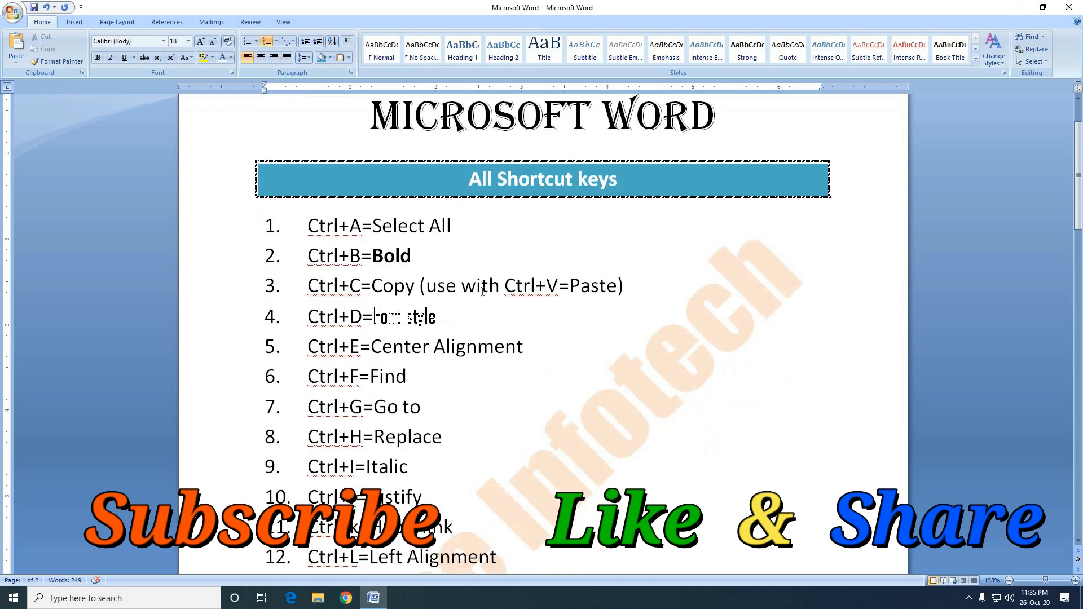
scroll(485, 322, "down", 12)
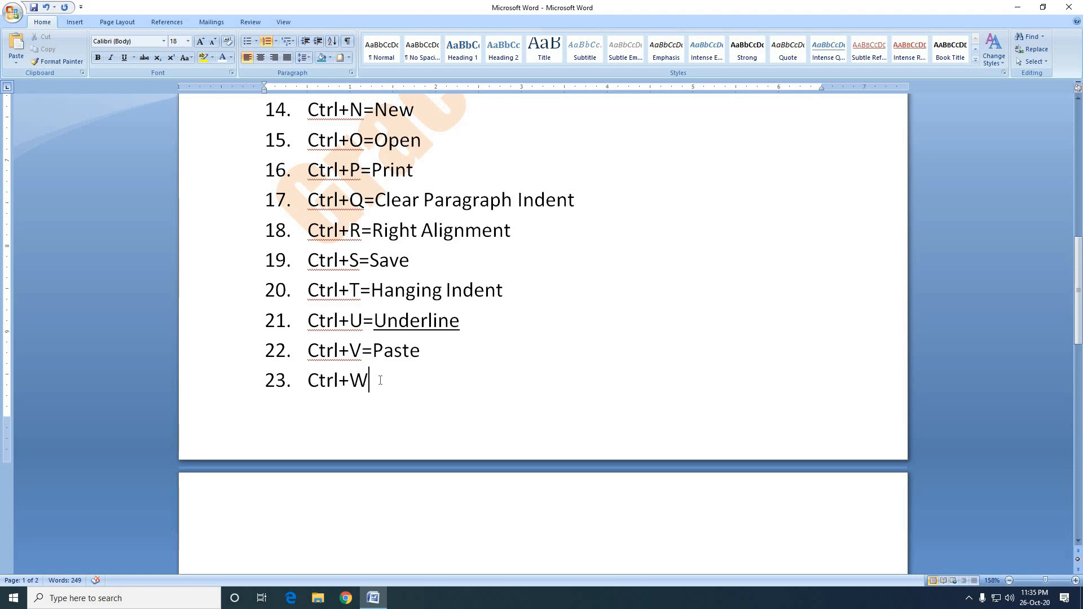
type("=Close fin")
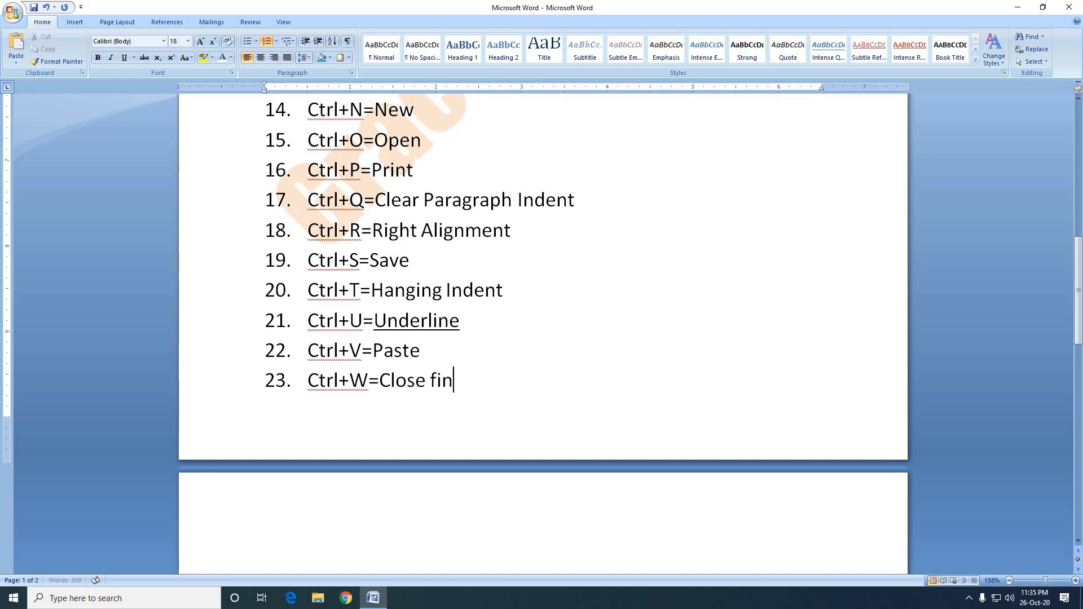
key("BackSpace")
type("le")
Save and close the document, and reopen "Microsoft Word" from the recent documents.
key("ctrl+s")
key("ctrl+w")
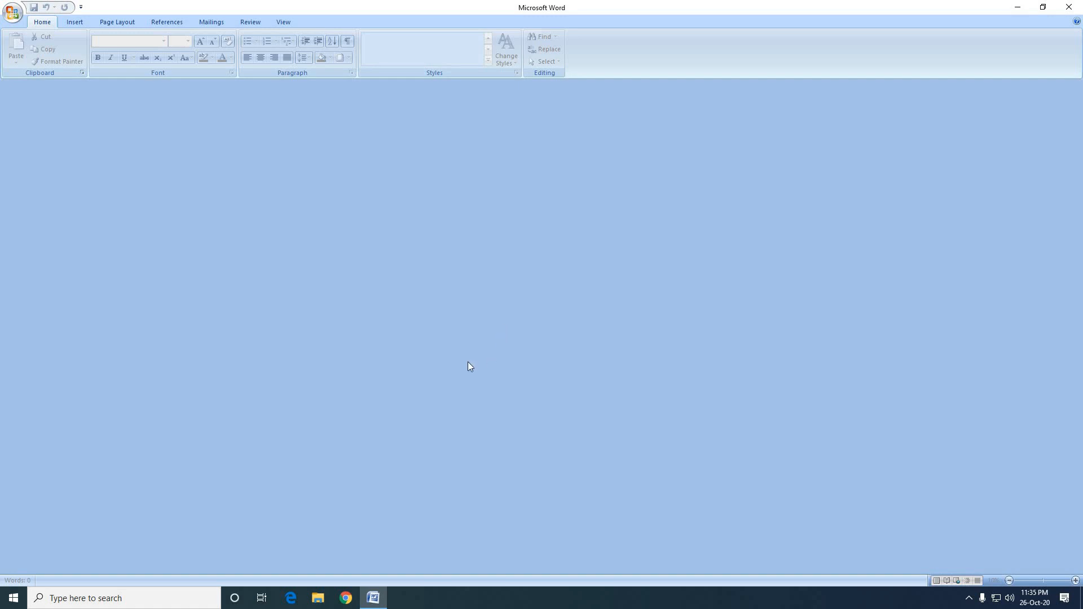
left_click(13, 12)
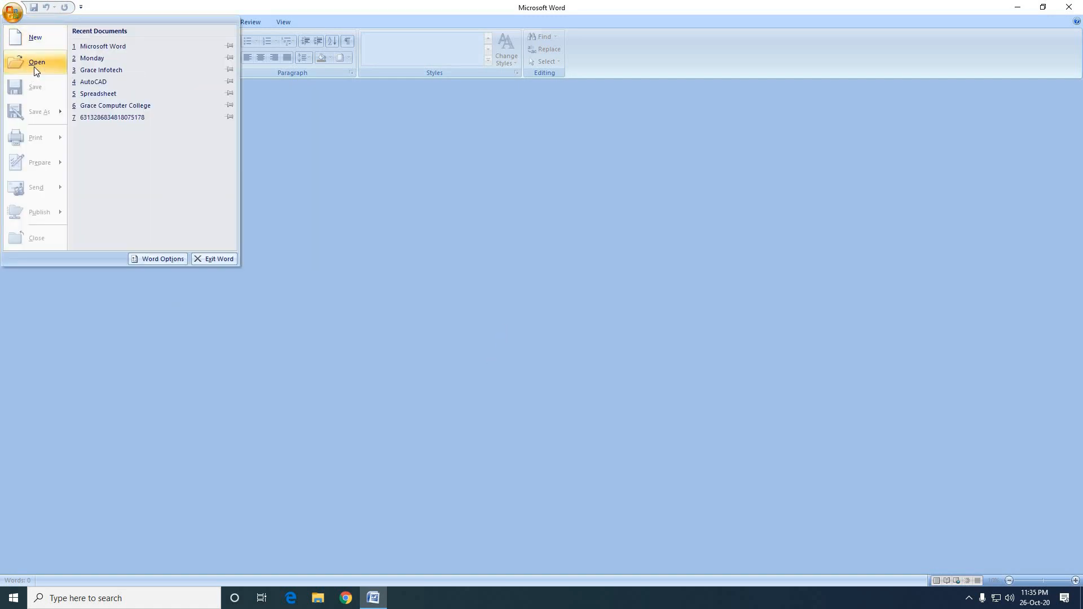
left_click(110, 51)
Add a twenty-fourth numbered list item reading "Ctrl+X=Cut" after the Close file entry.
scroll(581, 355, "down", 5)
scroll(581, 358, "down", 3)
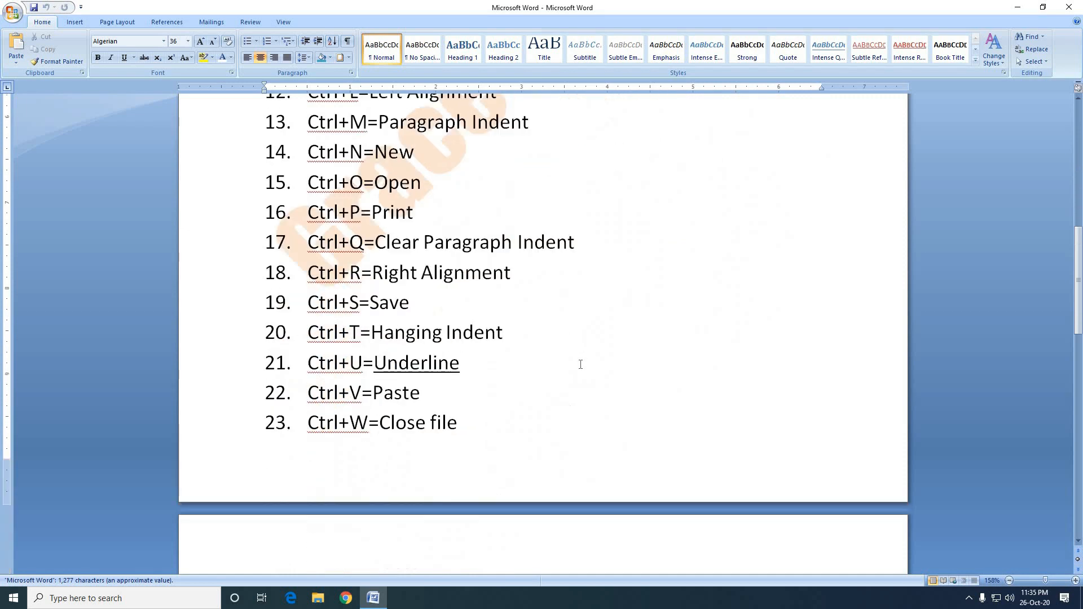
left_click(478, 380)
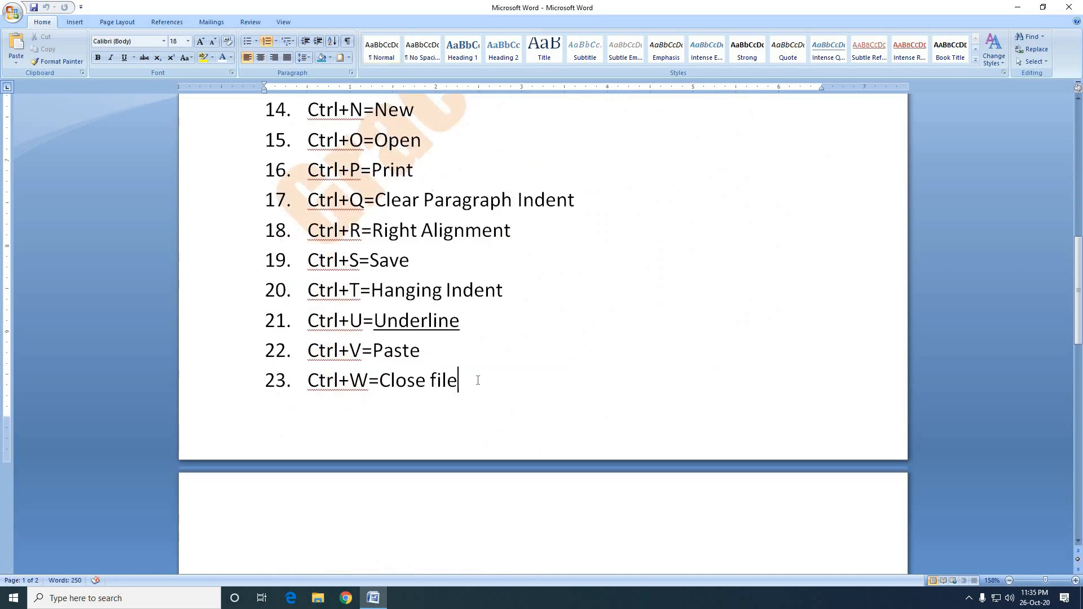
key("Return")
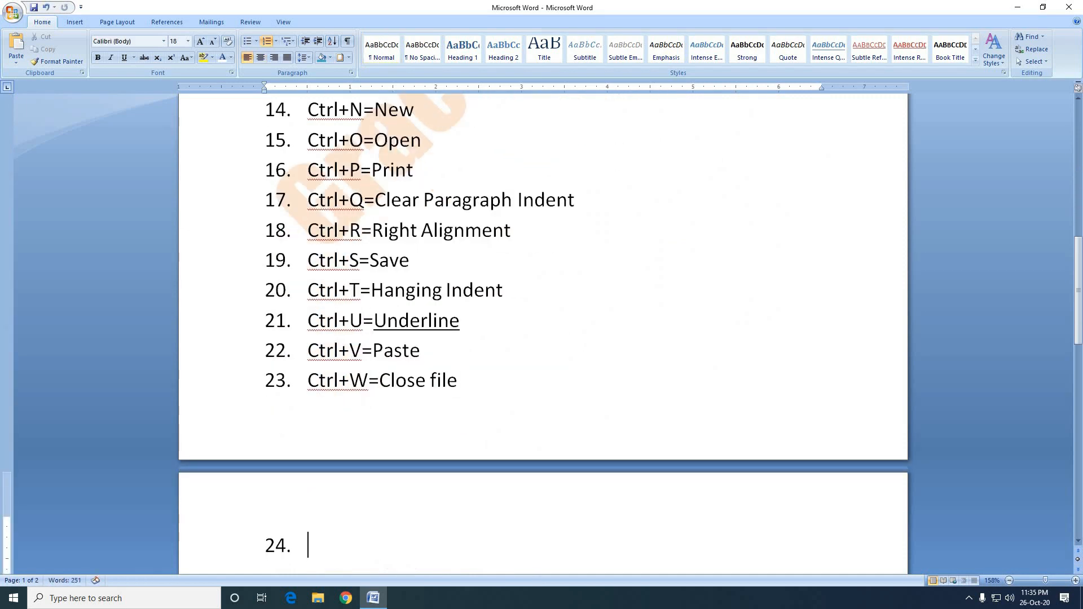
scroll(454, 411, "down", 4)
scroll(456, 413, "up", 3)
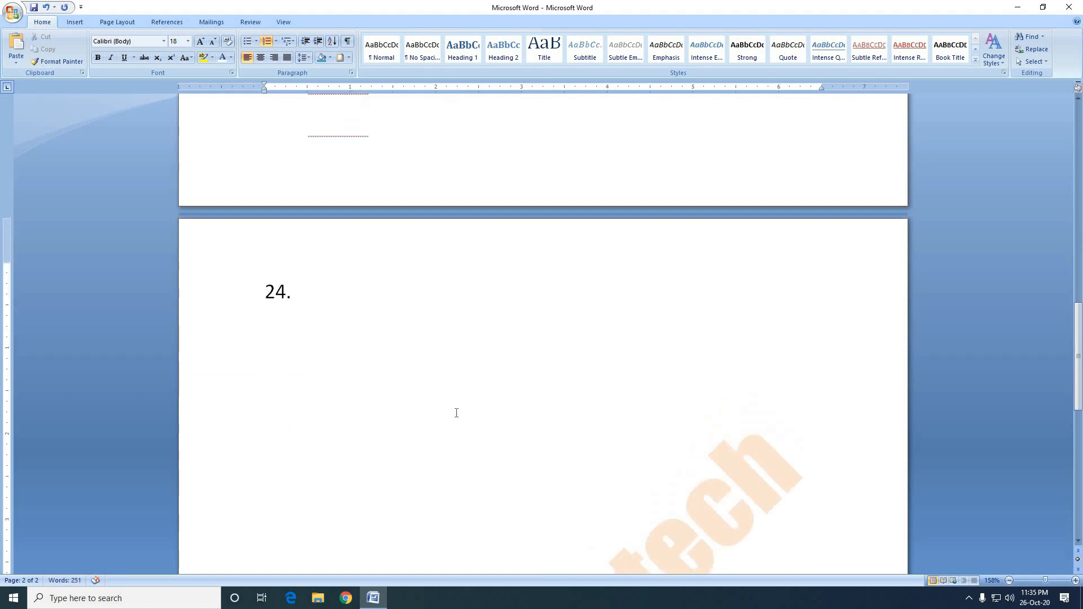
scroll(457, 413, "down", 1)
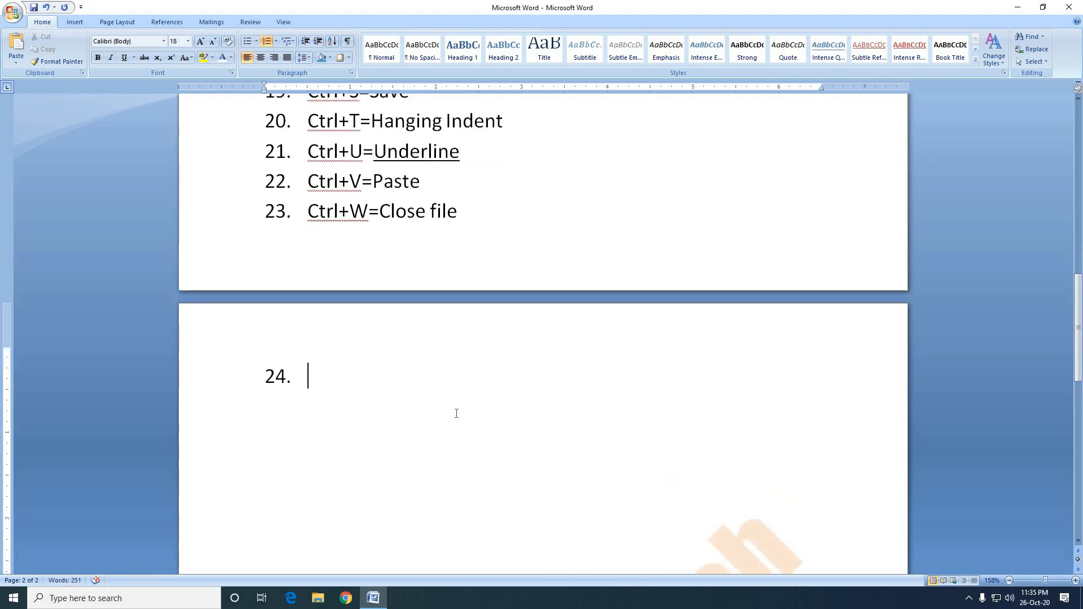
type("Ctrl+X")
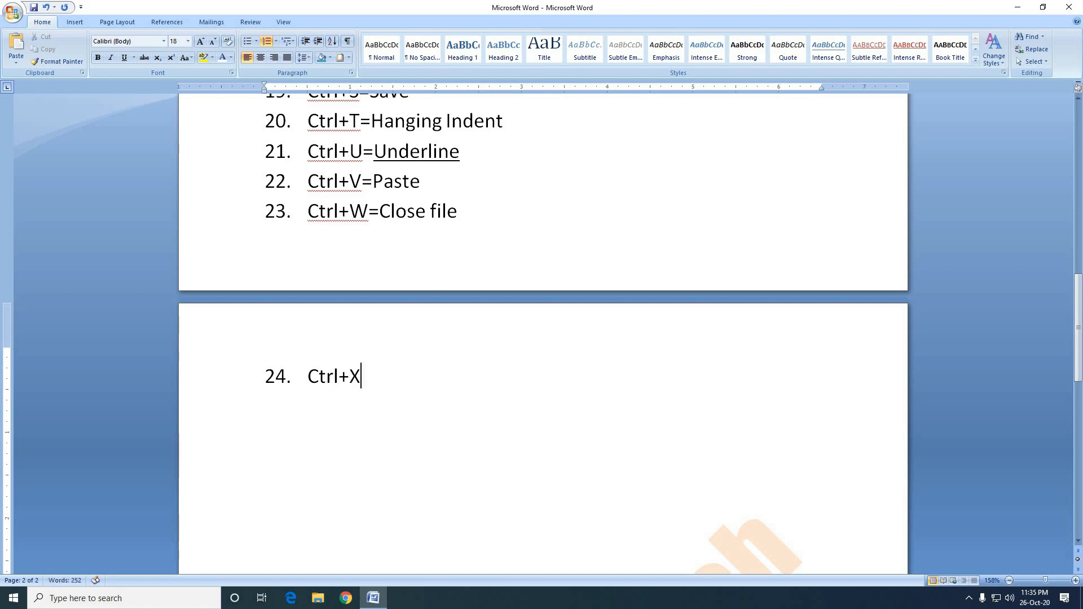
type("=Cut")
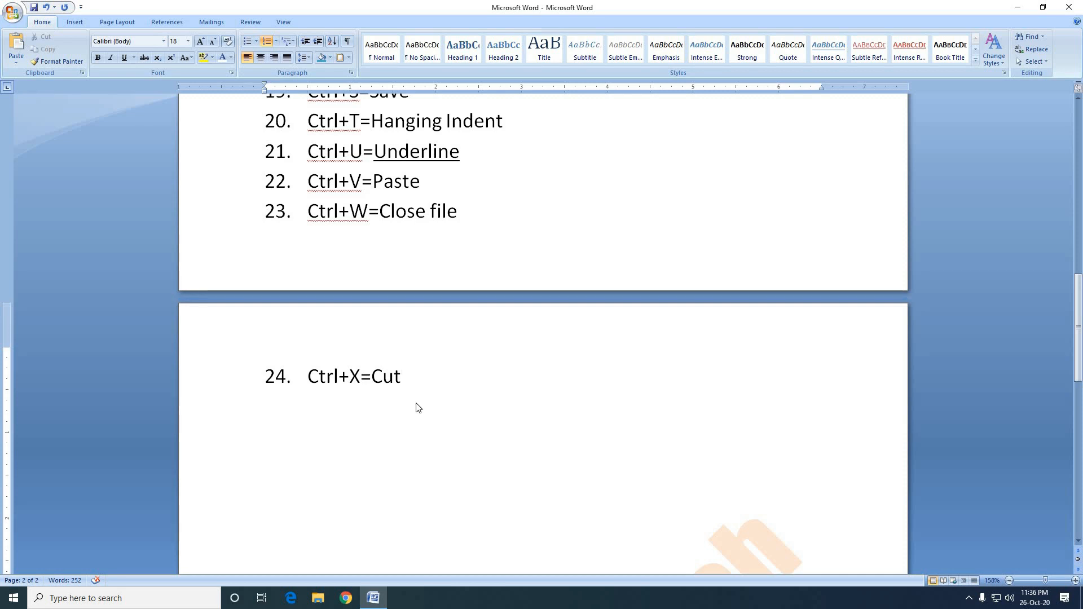
Cut the paragraph beginning "You may easily change the formatting" and paste it below the paragraph ending "current template.".
scroll(418, 409, "up", 2)
scroll(420, 452, "up", 4)
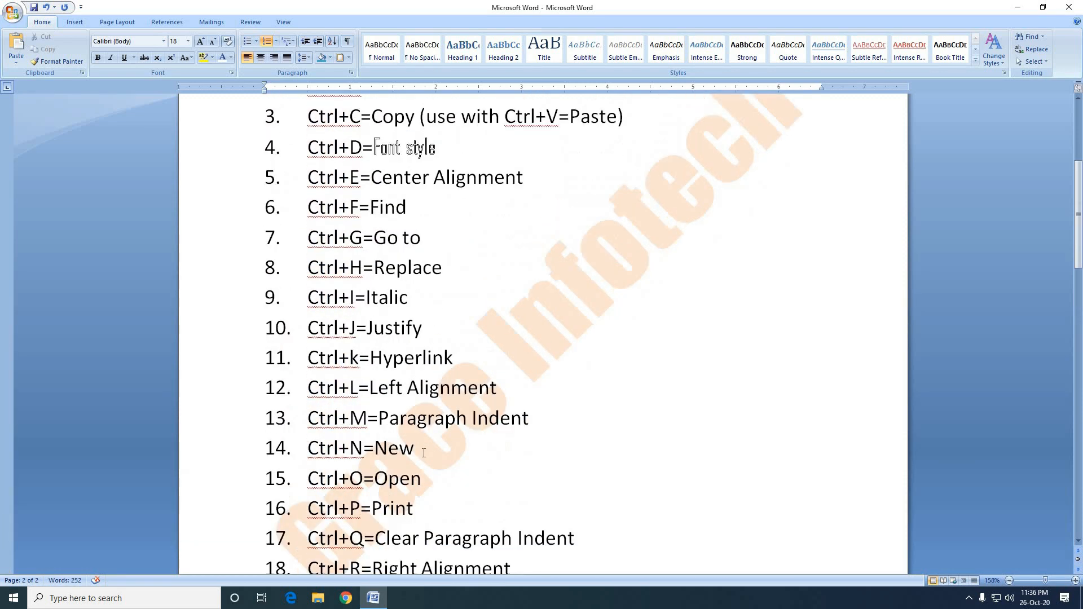
scroll(423, 451, "down", 8)
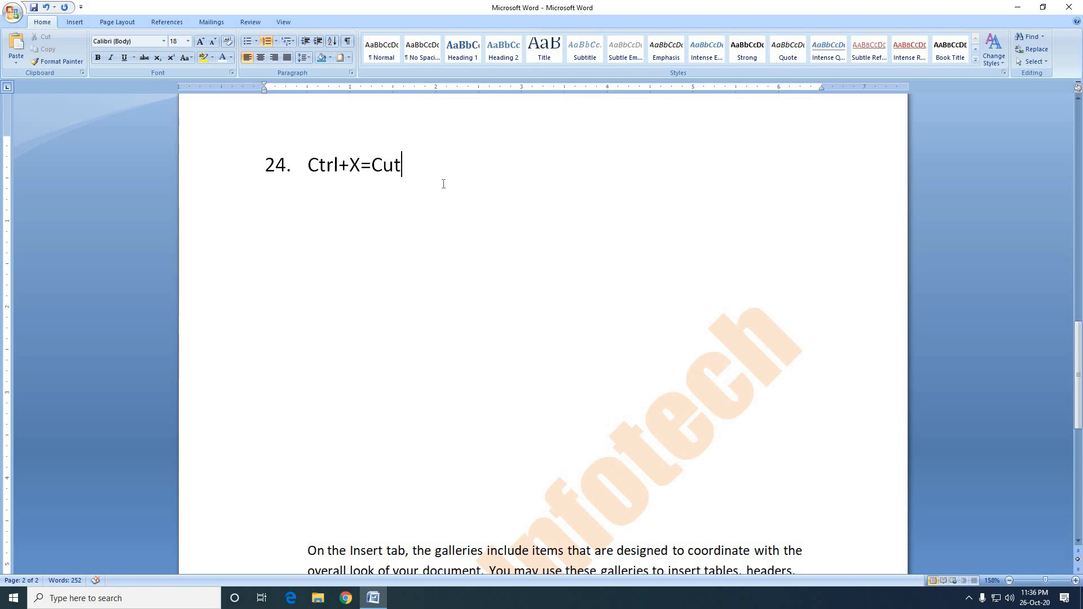
scroll(437, 265, "down", 7)
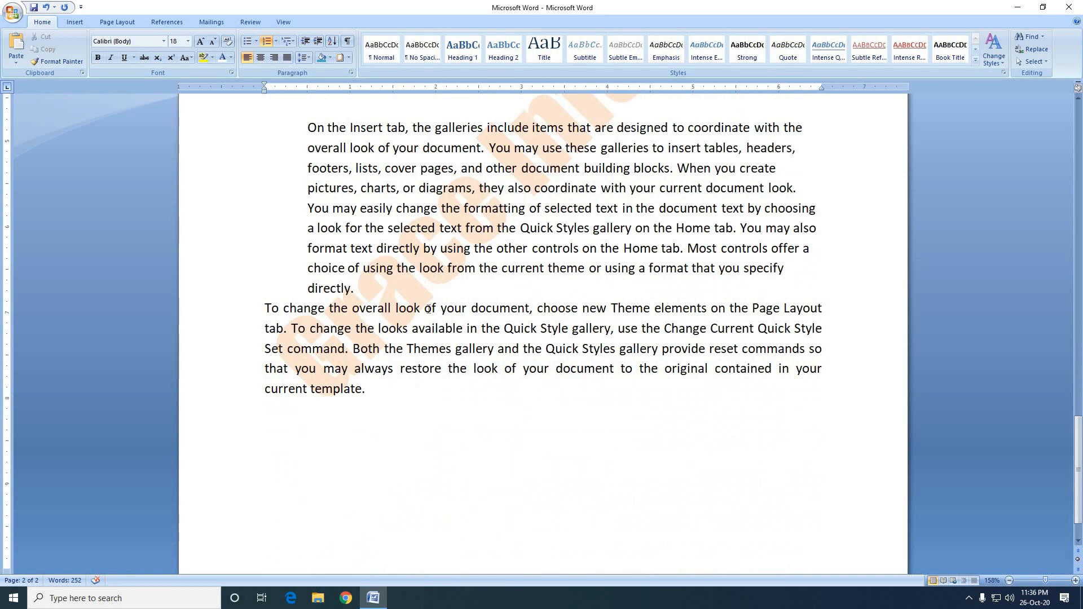
left_click_drag(318, 278, 292, 211)
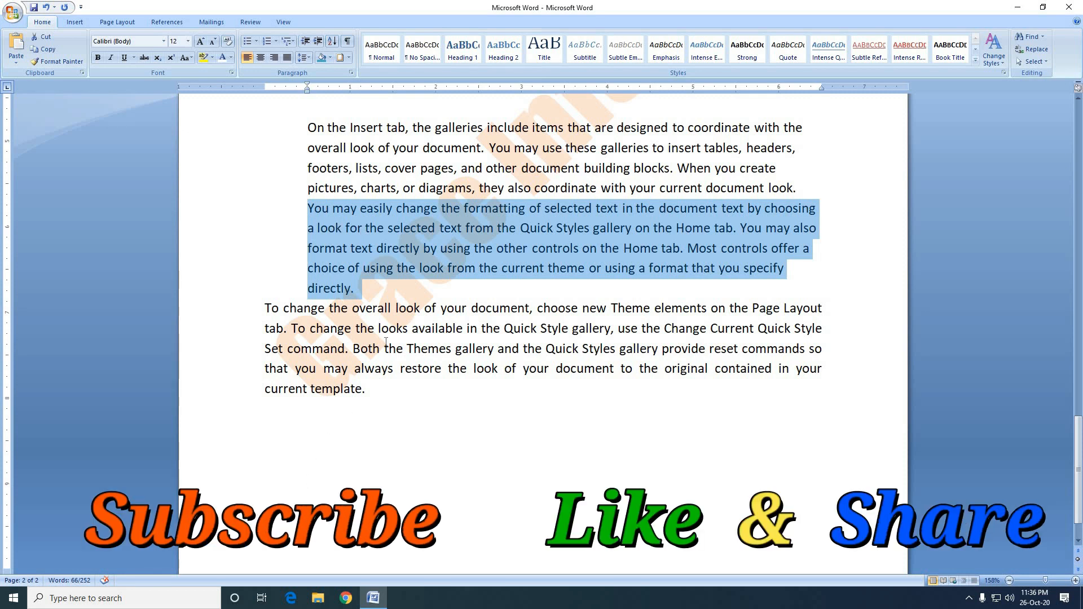
scroll(386, 340, "up", 7)
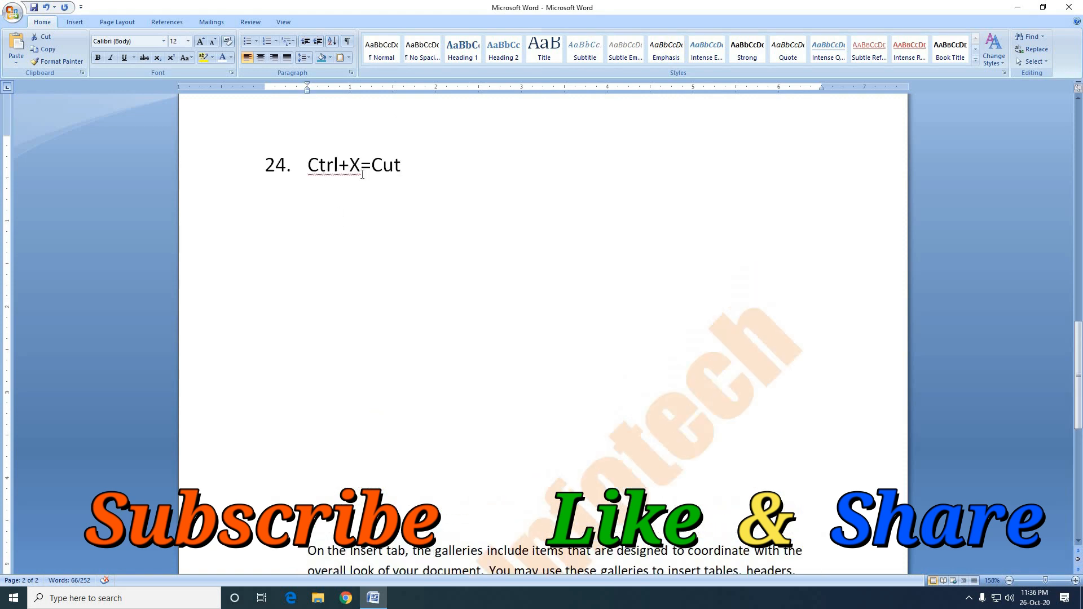
scroll(439, 411, "down", 6)
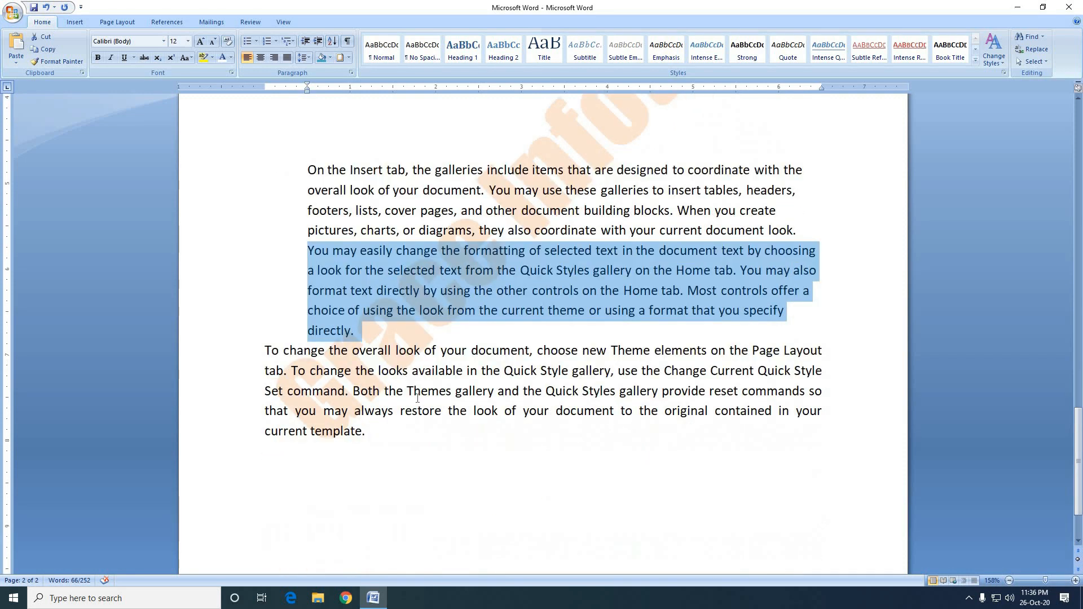
key("ctrl+x")
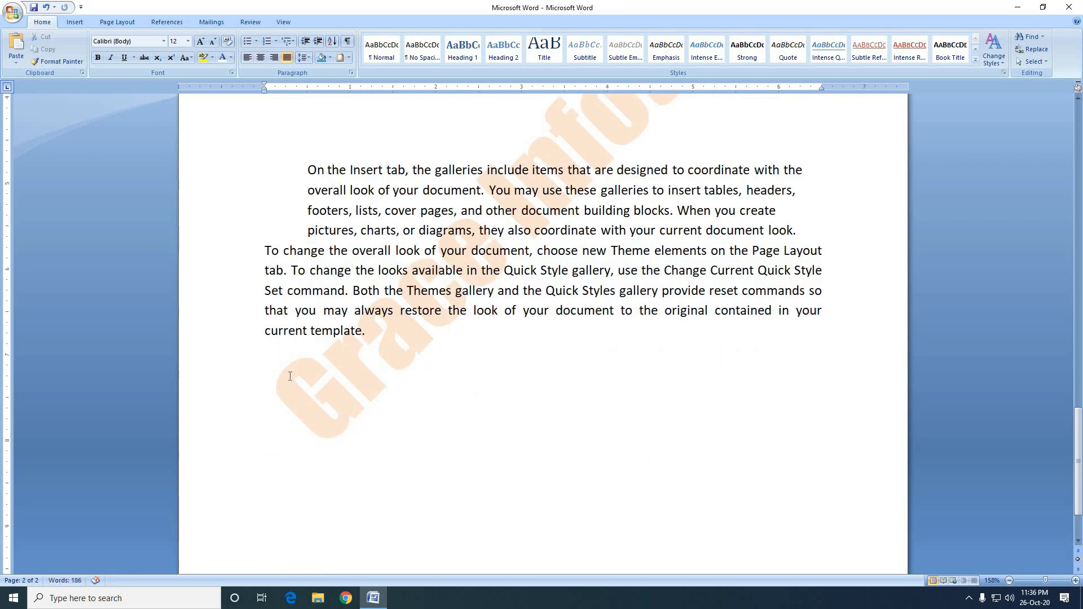
left_click(290, 376)
key("ctrl+v")
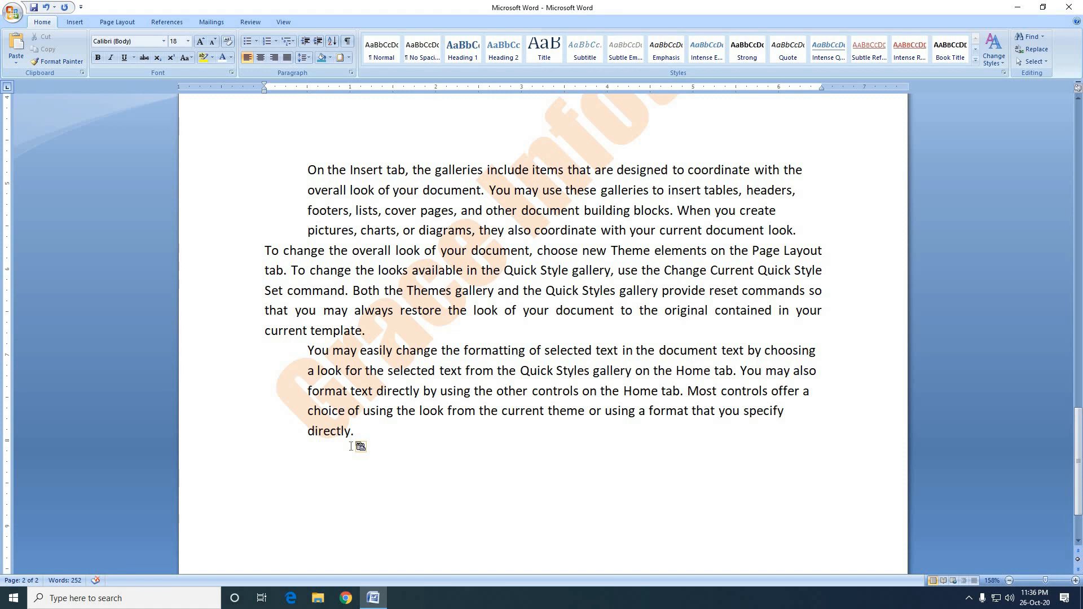
Add a twenty-fifth numbered list item reading "Ctrl+Y=Redo" below the Cut entry.
scroll(351, 447, "up", 9)
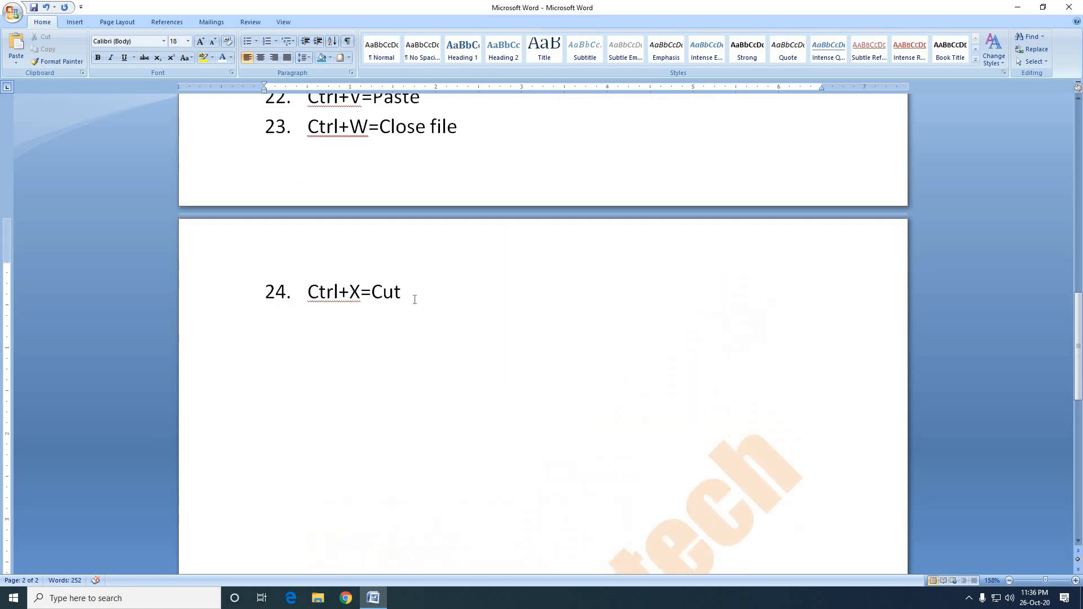
left_click(415, 299)
key("Return")
type("Ctrl+Y")
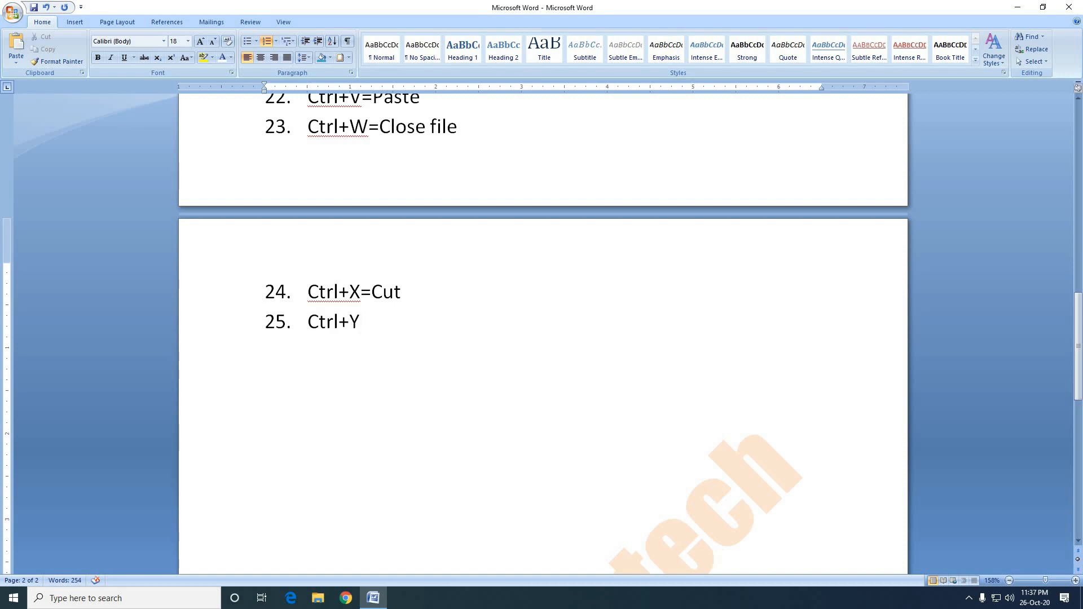
type("=Redo")
Add a twenty-sixth numbered list item reading "Ctrl+Z=Undo" below the Redo entry.
key("Return")
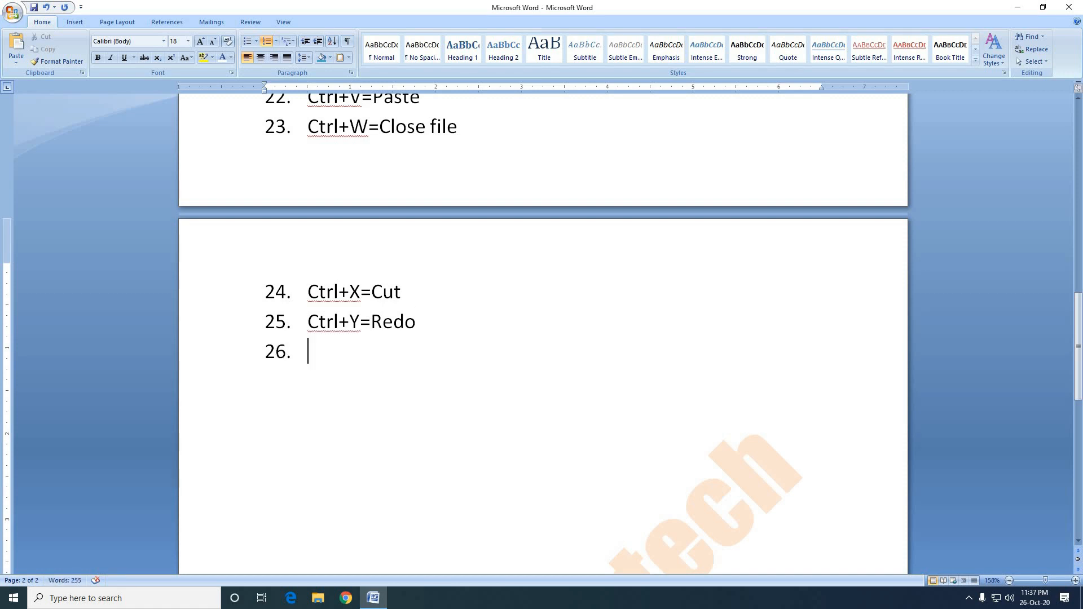
type("Ctrl+Z")
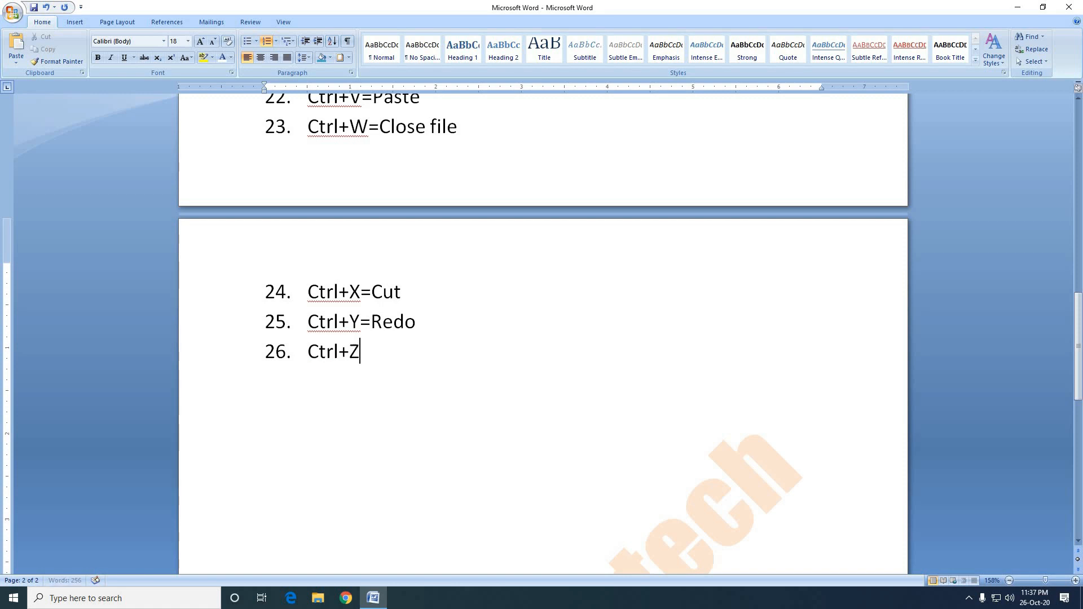
type("=Undo")
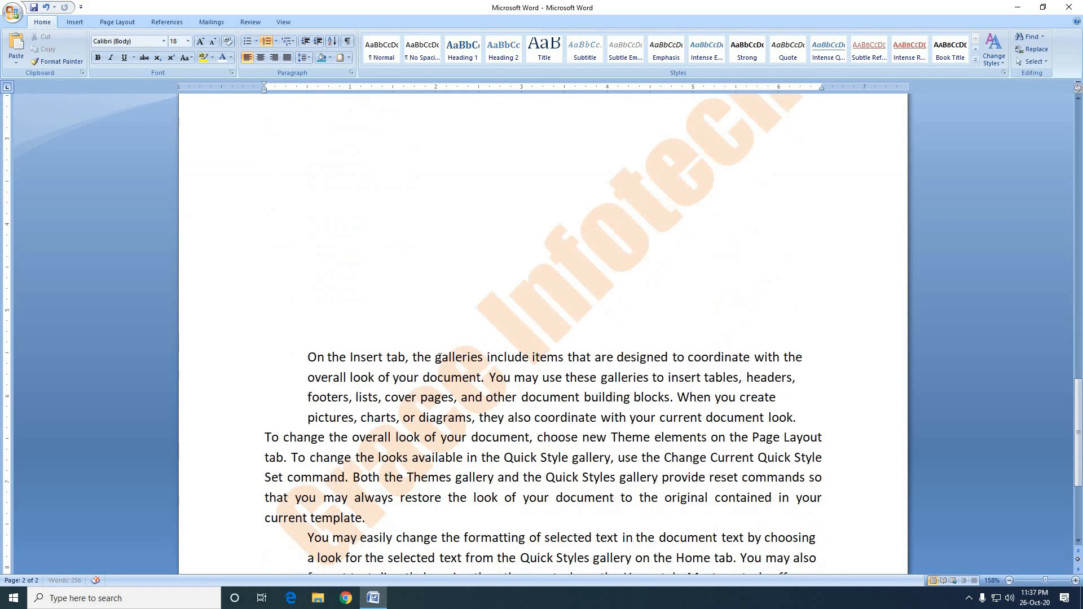
Move the paragraph beginning "To change the overall look" into the blank space above the "On the Insert tab" paragraph.
scroll(439, 357, "down", 2)
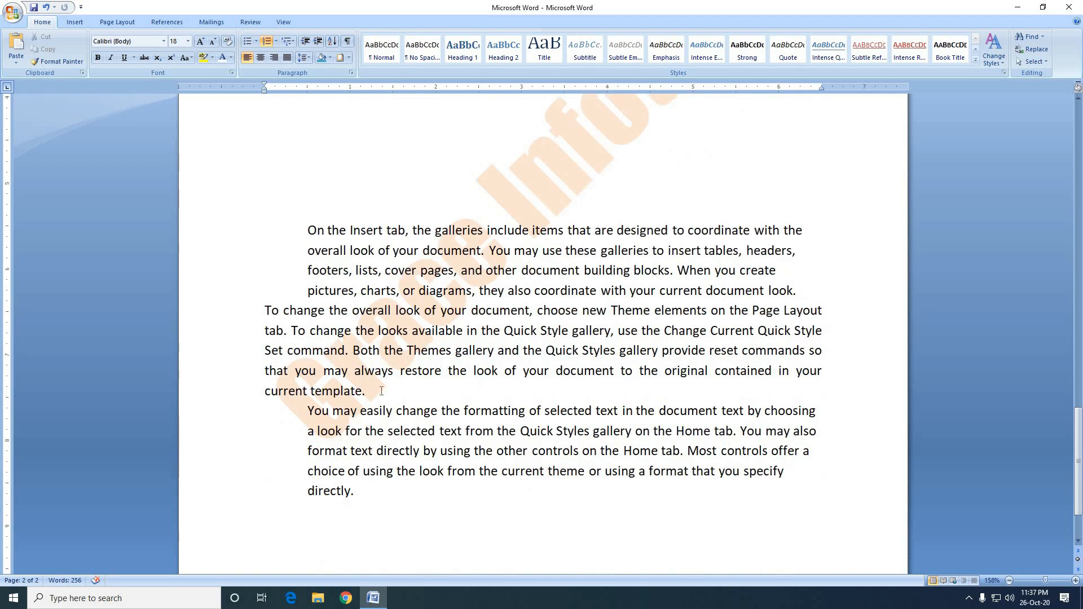
left_click_drag(384, 399, 262, 312)
key("ctrl+c")
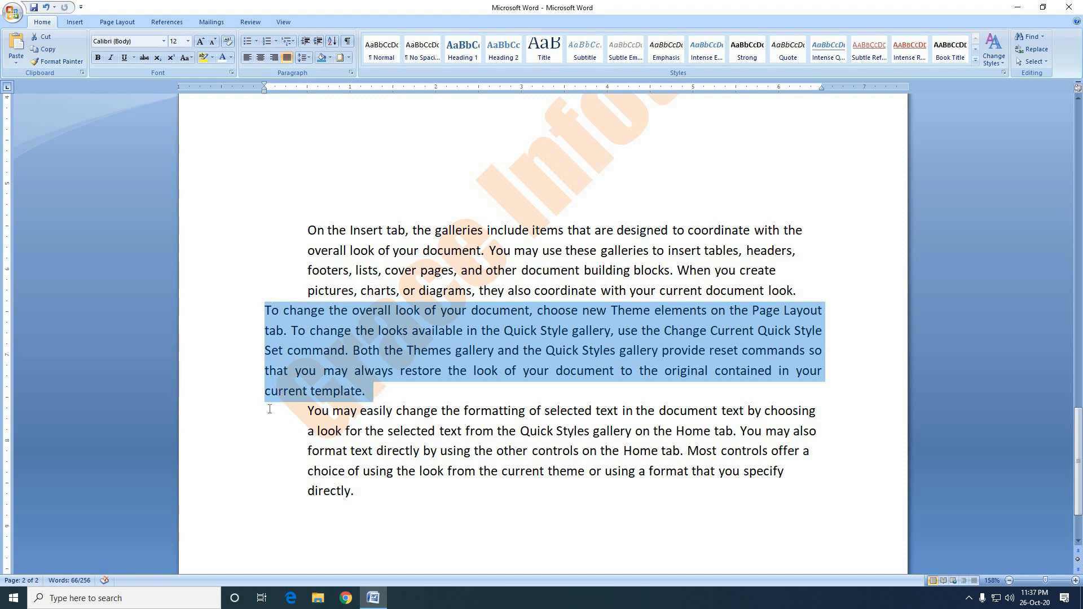
key("Delete")
scroll(318, 346, "up", 4)
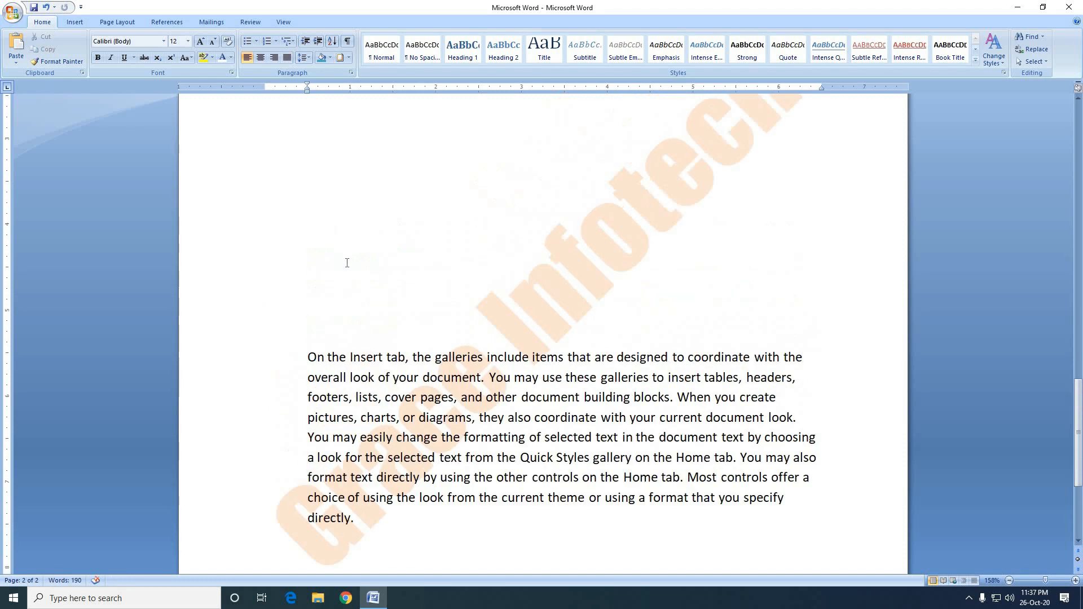
left_click(319, 347)
key("ctrl+v")
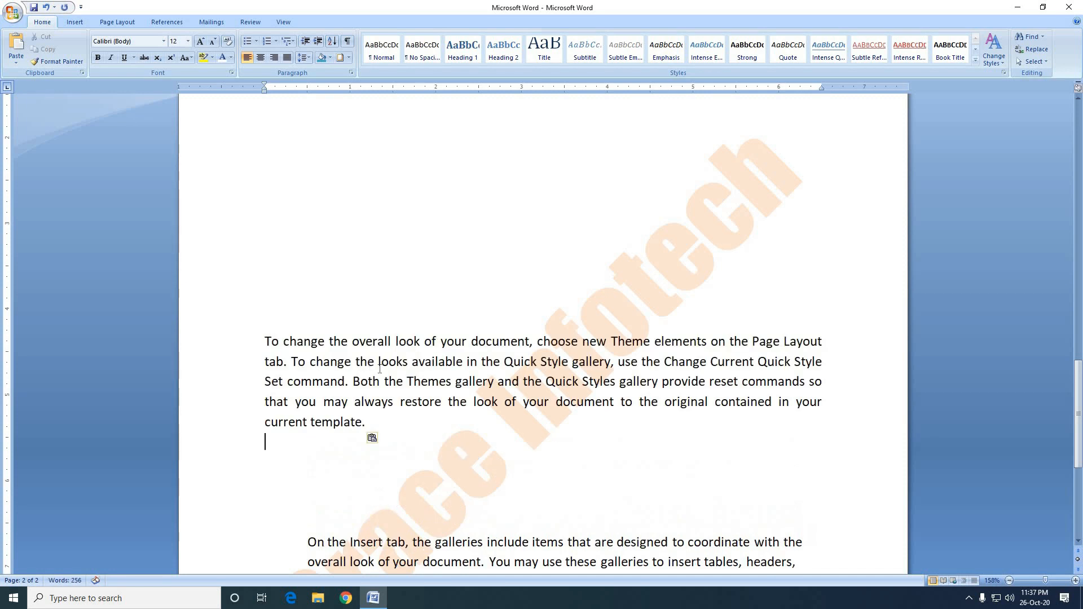
Undo both the pasting and the removal of the "To change the overall look" paragraph.
scroll(373, 355, "down", 2)
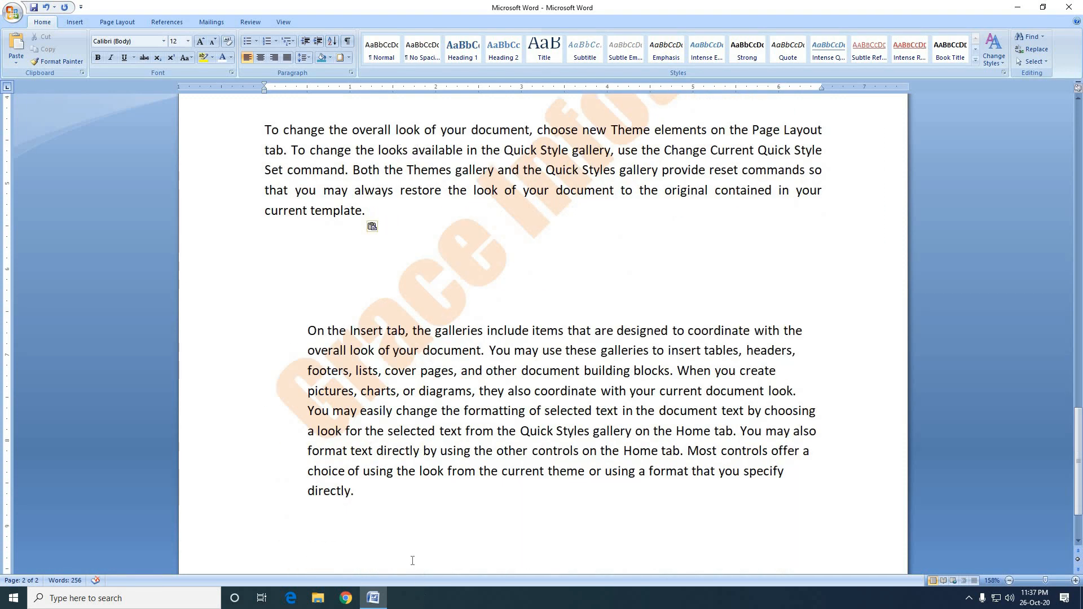
scroll(392, 306, "up", 6)
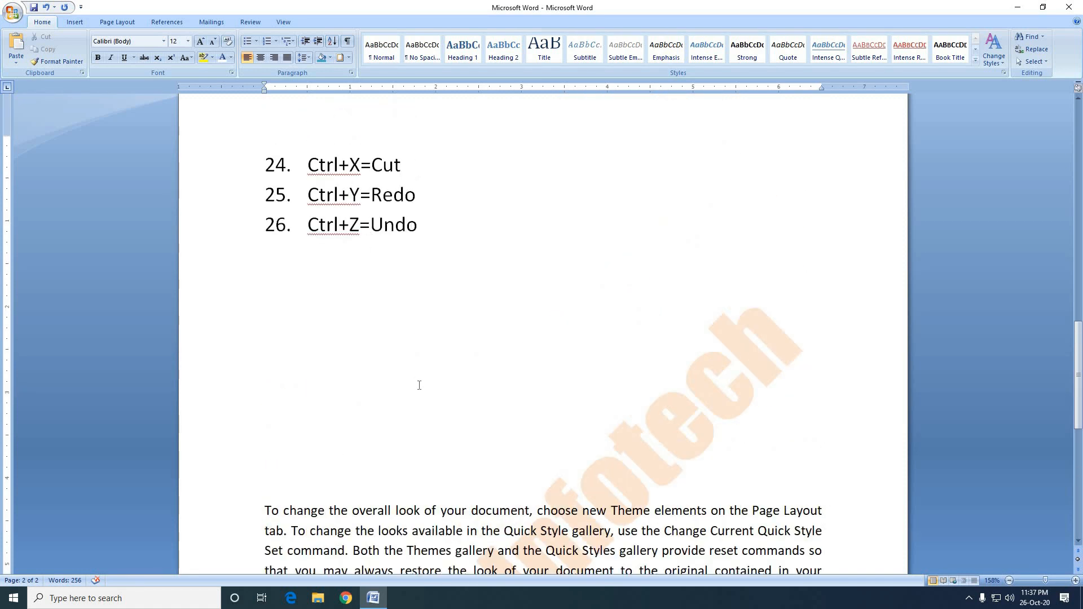
scroll(420, 386, "down", 3)
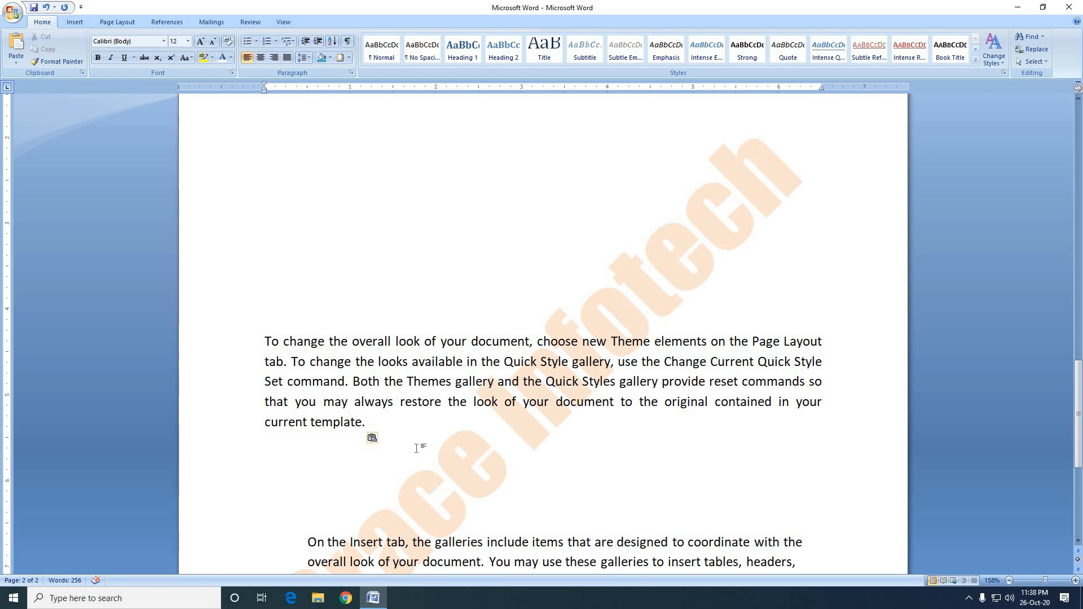
key("ctrl+z")
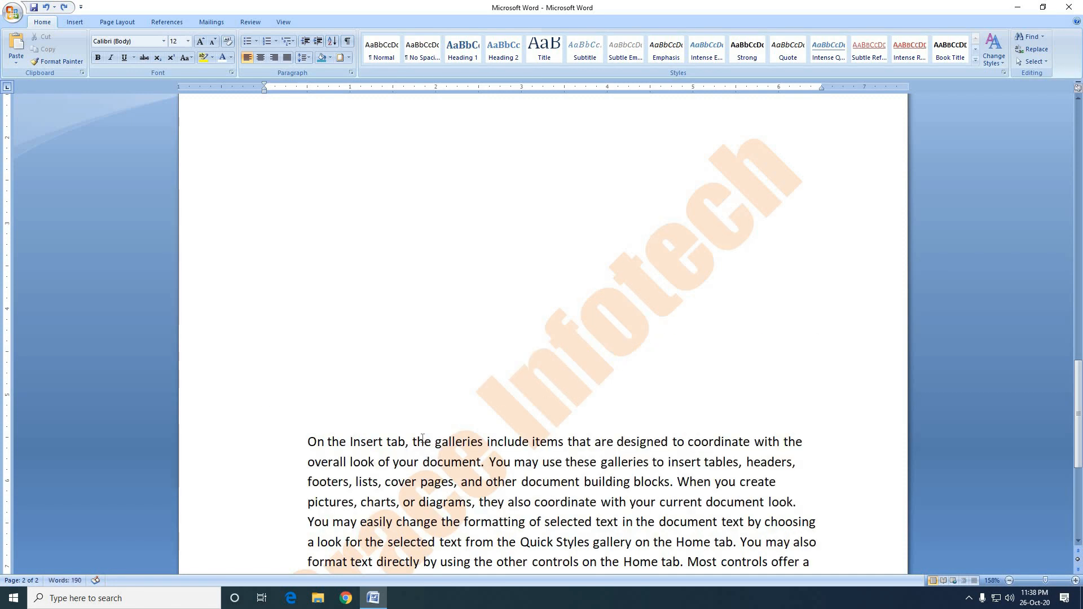
scroll(422, 437, "down", 4)
key("ctrl+y")
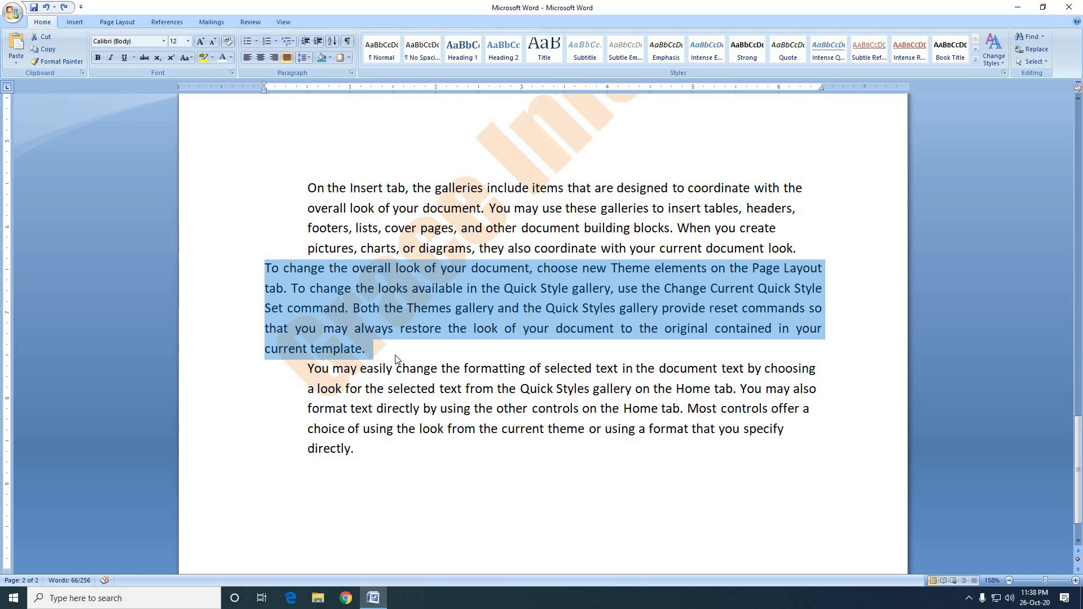
Redo the removal and pasting of the "To change the overall look" paragraph above the "On the Insert tab" paragraph.
scroll(397, 360, "up", 1)
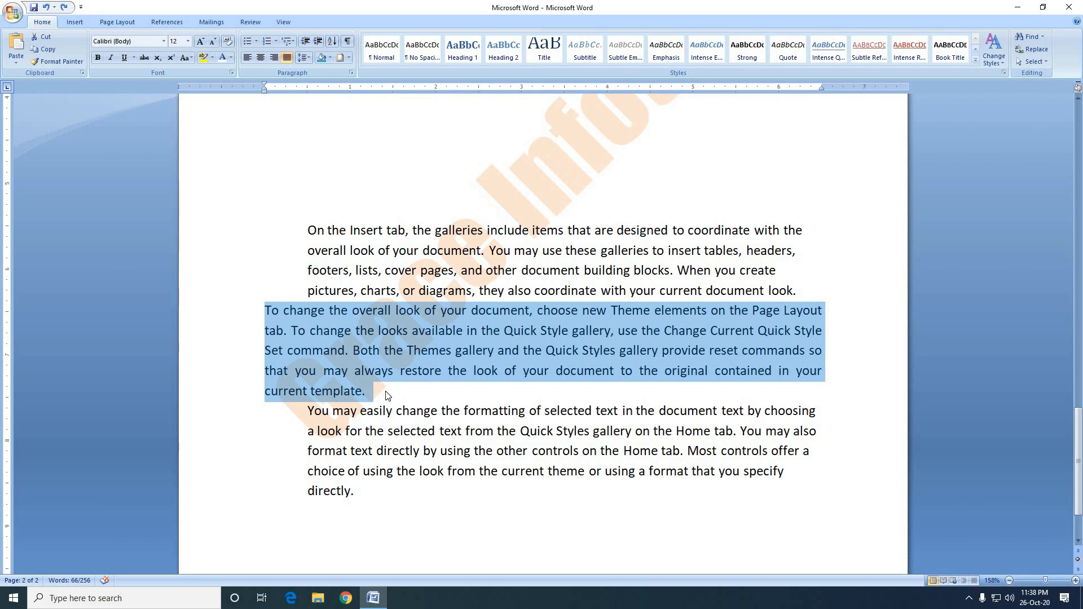
scroll(387, 396, "up", 6)
scroll(387, 396, "down", 2)
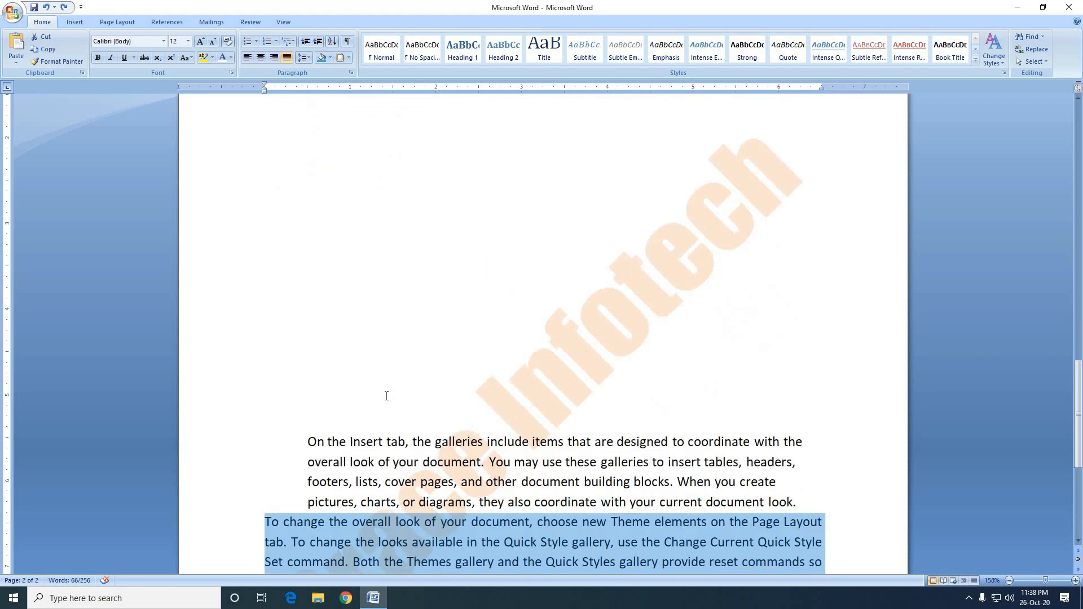
scroll(387, 396, "down", 2)
key("ctrl+x")
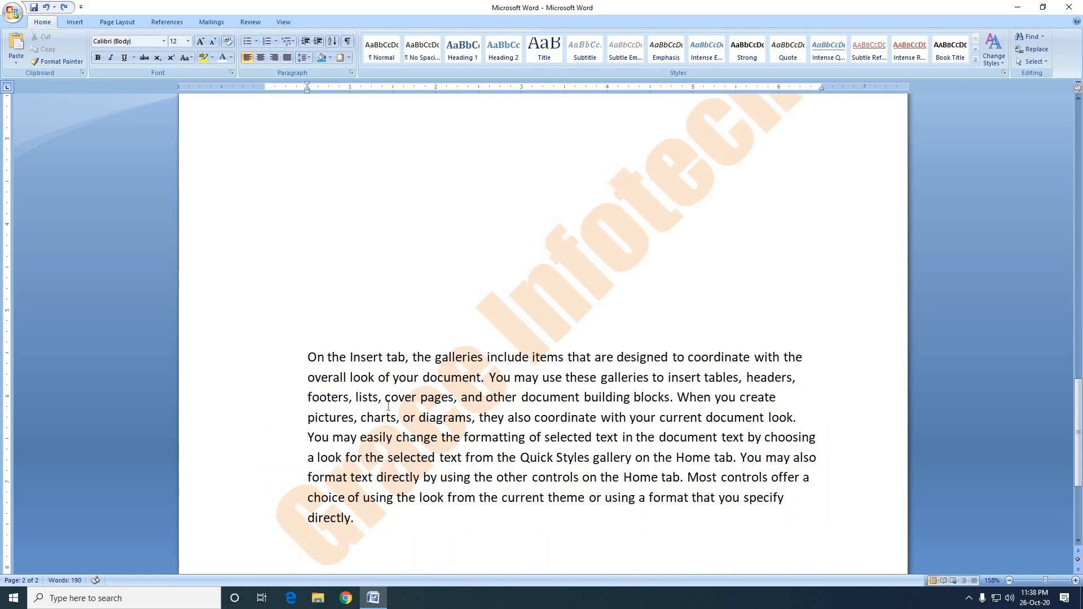
key("ctrl+v")
Make the word "Undo" bold in the Ctrl+Z list entry.
scroll(405, 441, "up", 4)
scroll(405, 442, "up", 1)
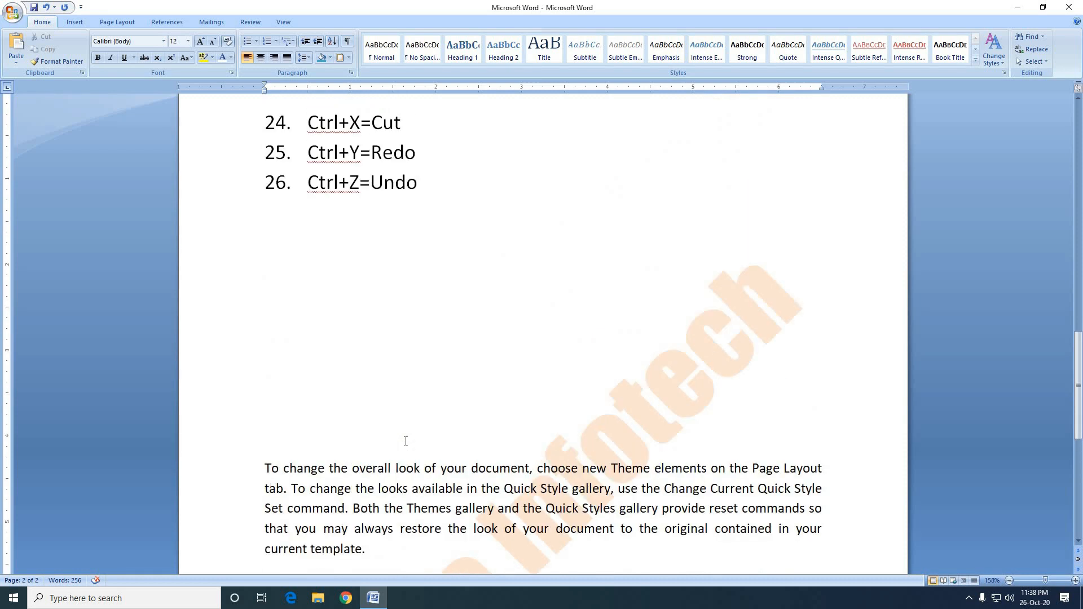
left_click(406, 560)
left_click(435, 202)
left_click_drag(419, 183, 370, 187)
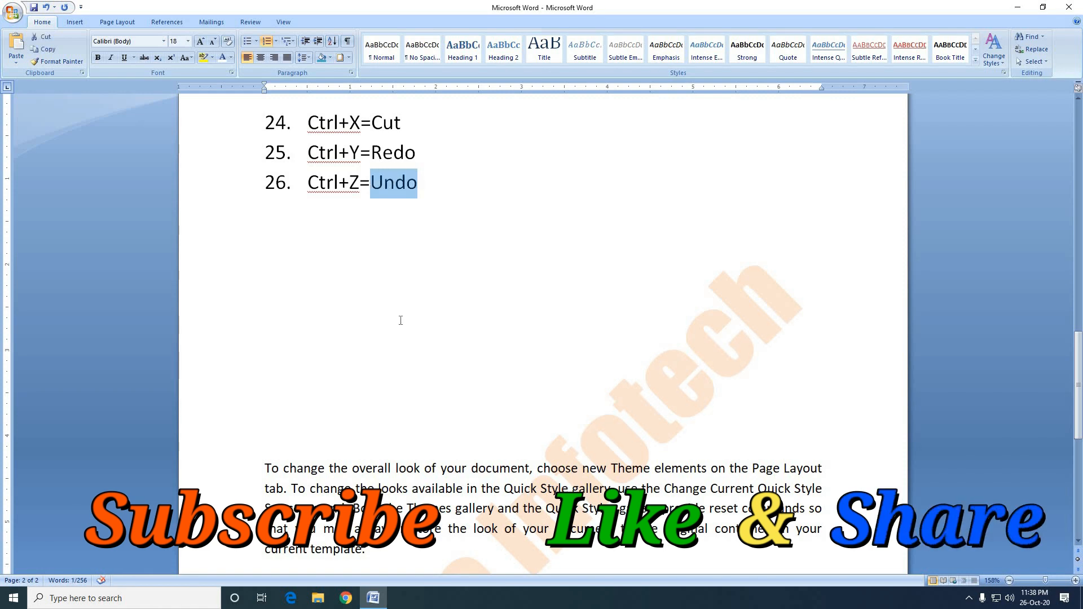
key("ctrl+b")
left_click(428, 158)
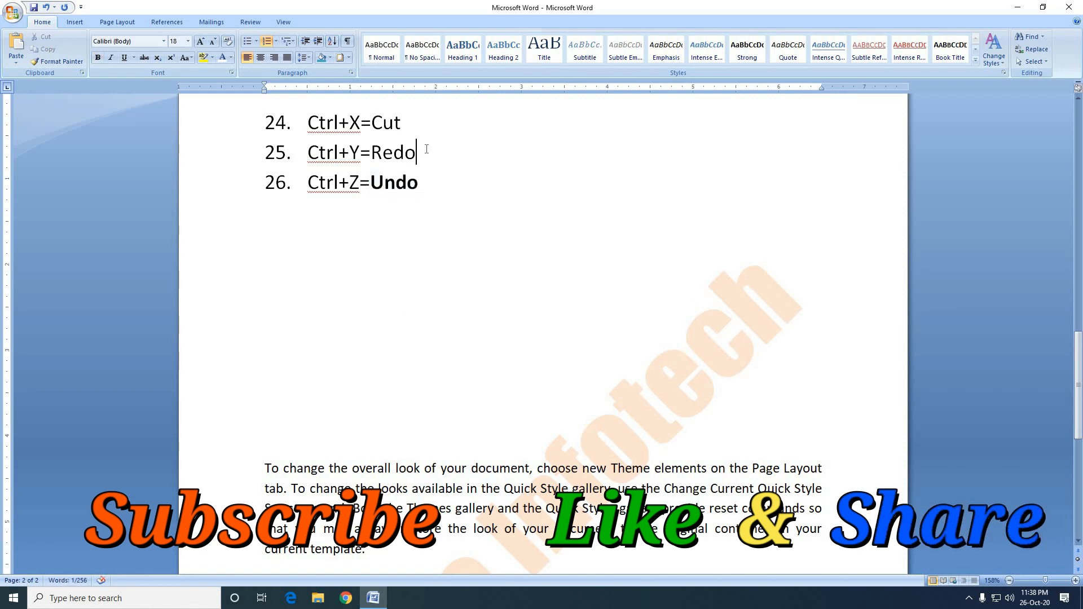
Make the word "Redo" bold in the Ctrl+Y list entry.
left_click_drag(418, 154, 371, 153)
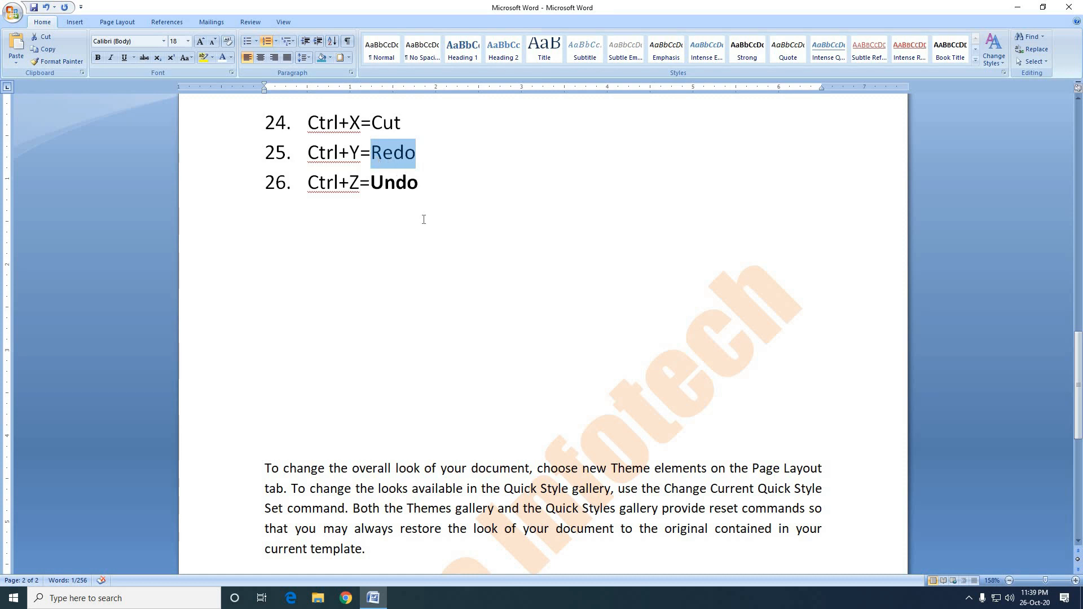
key("ctrl+b")
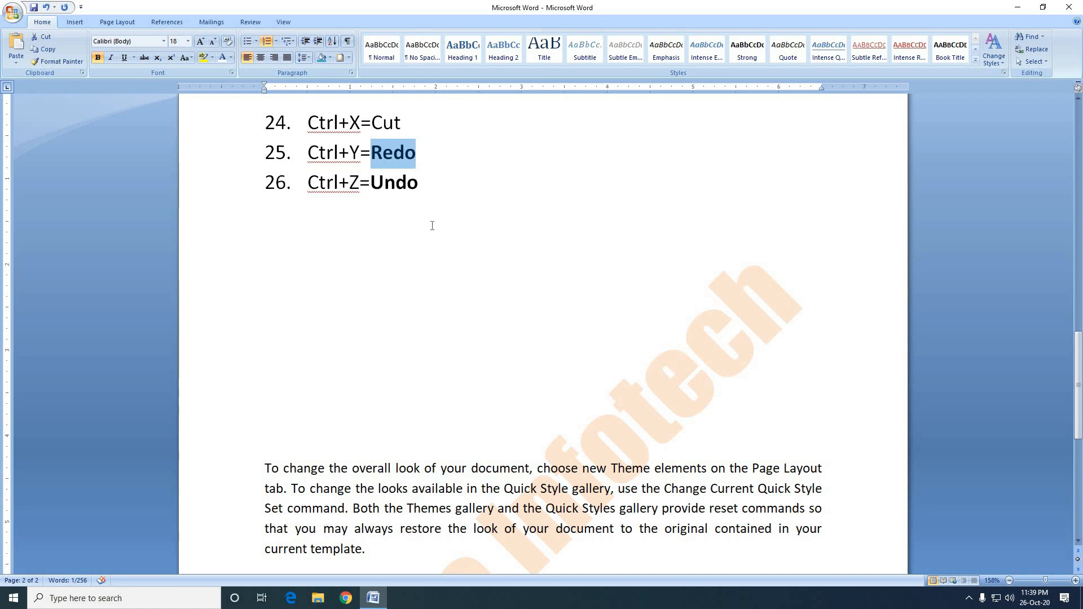
scroll(438, 333, "up", 5)
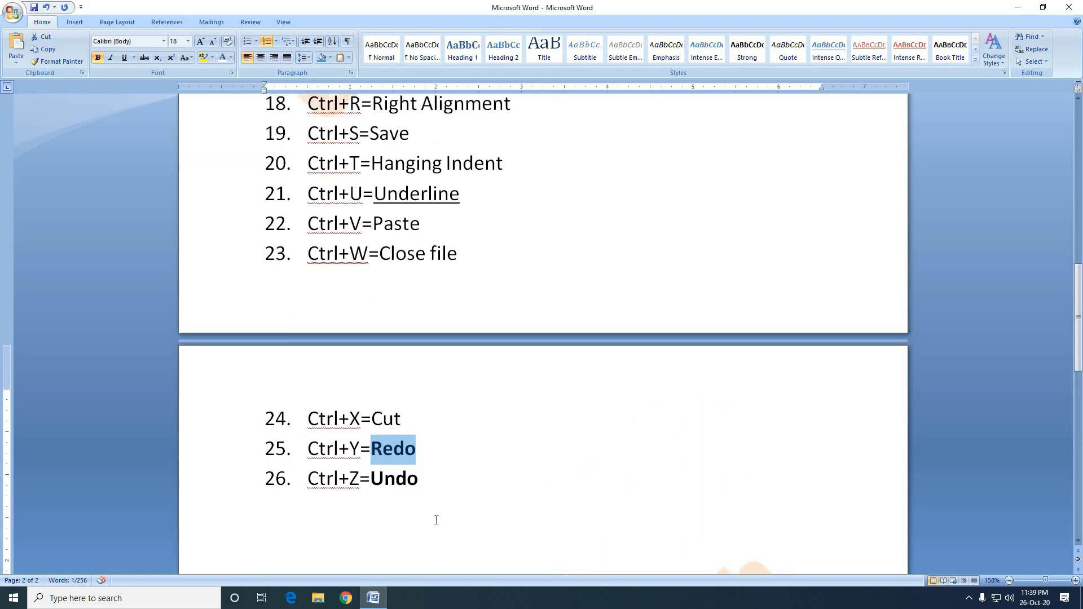
left_click(450, 478)
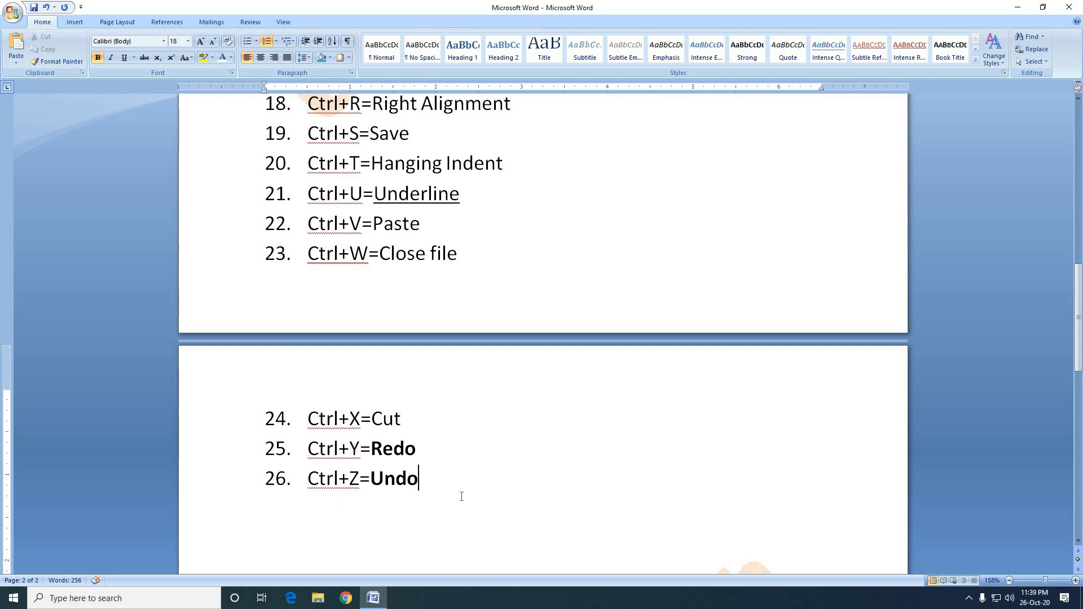
scroll(462, 496, "up", 8)
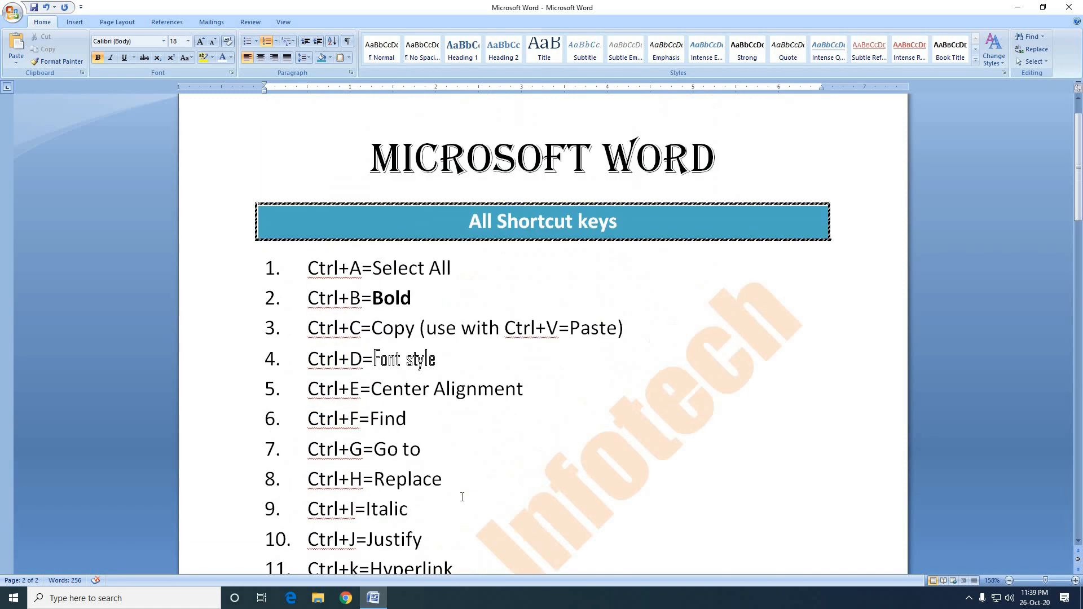
scroll(463, 497, "down", 1)
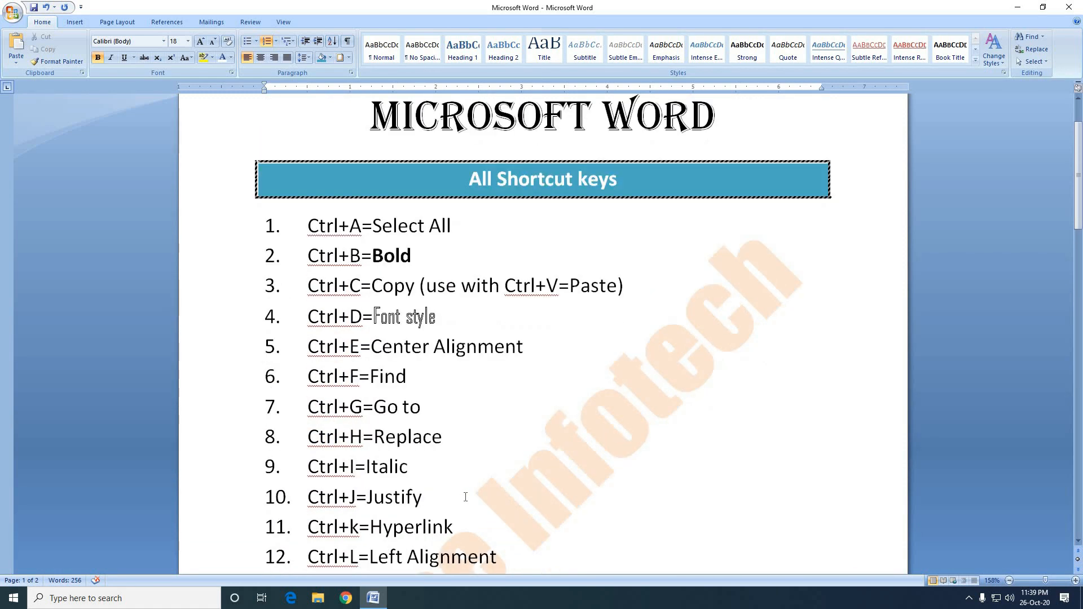